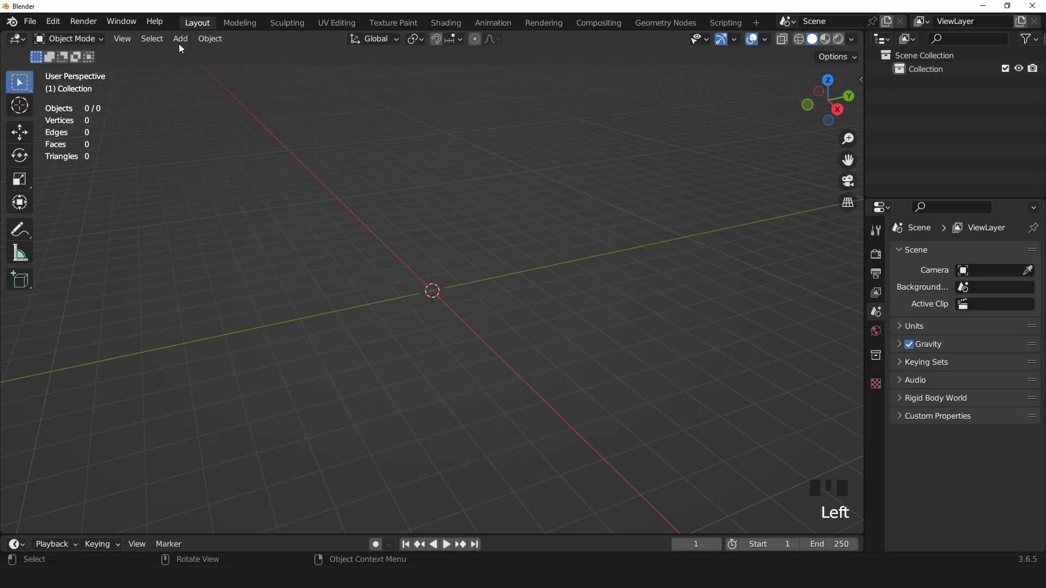
- Add a plane and, in Edit Mode, merge all its vertices at the center into a single vertex
click(179, 44)
mouse_move(207, 54)
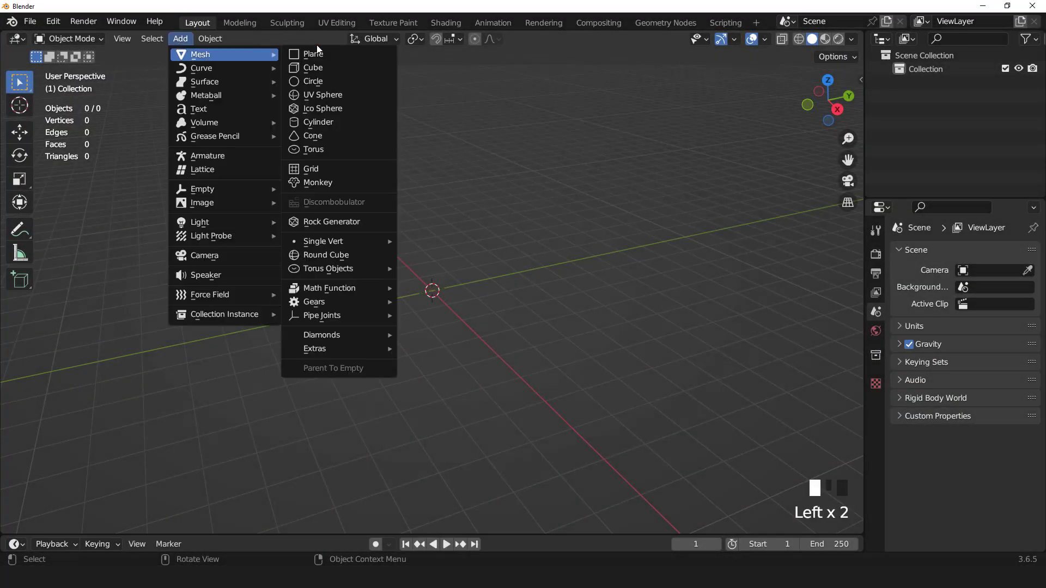
click(327, 54)
scroll(422, 214, up, 2)
key(Tab)
scroll(421, 212, up, 1)
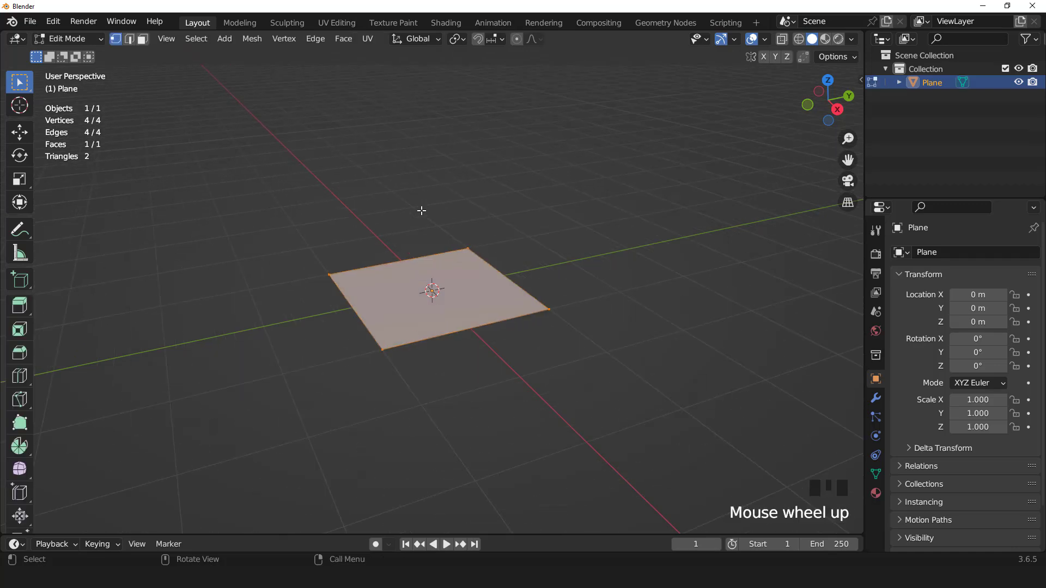
key(1)
key(m)
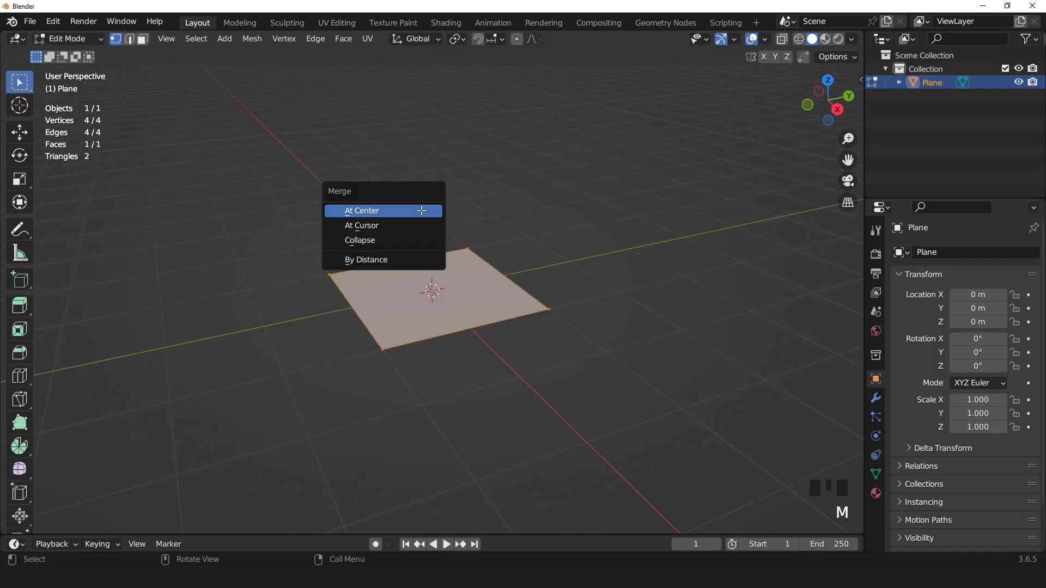
click(421, 210)
- In front view, extrude the vertex up into a trunk and continue with a three-segment branch rising toward positive X, first segment about 0.8 m
key(KP_1)
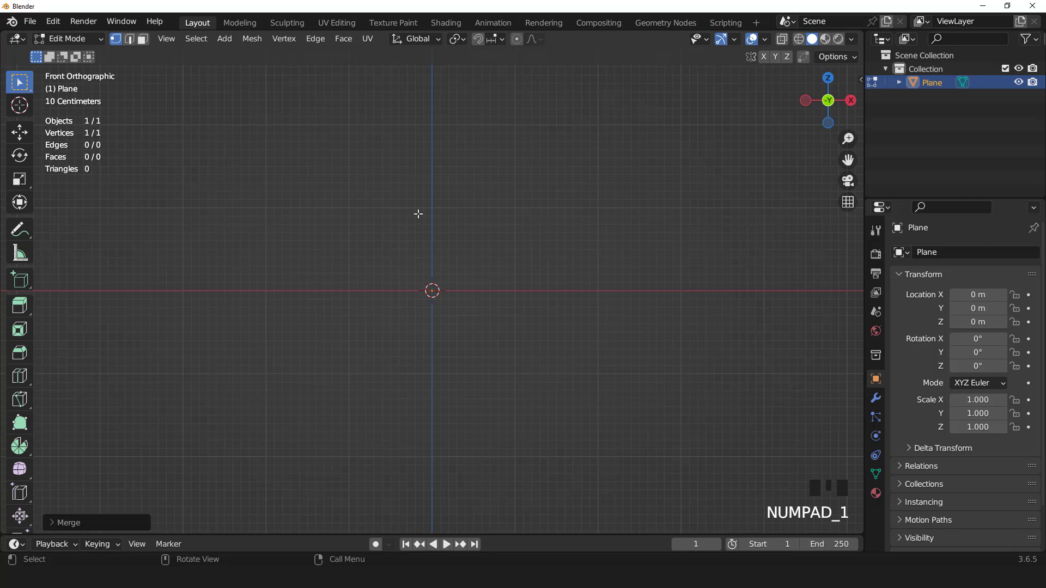
click(19, 132)
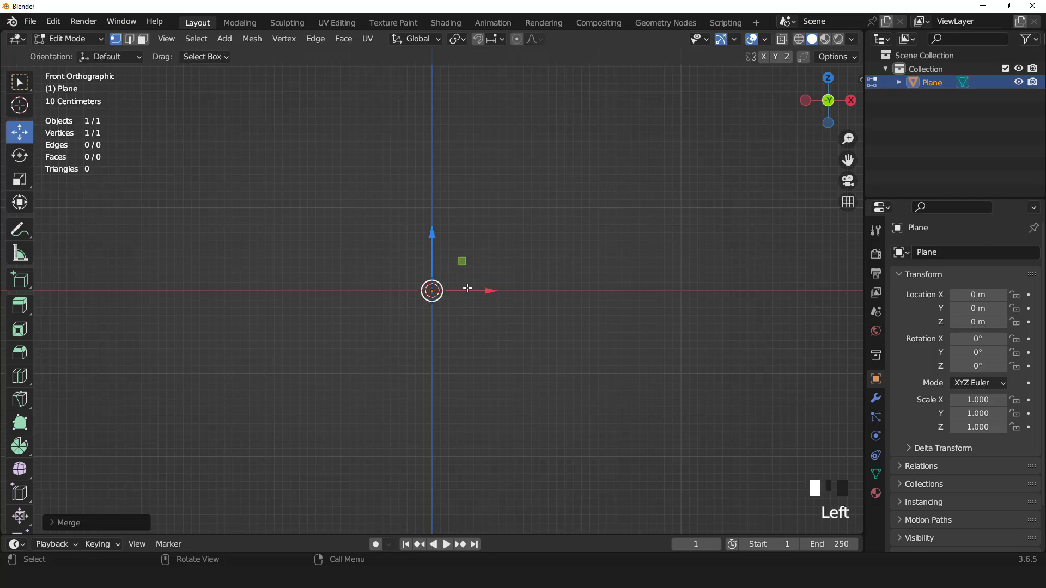
key(e)
click(471, 202)
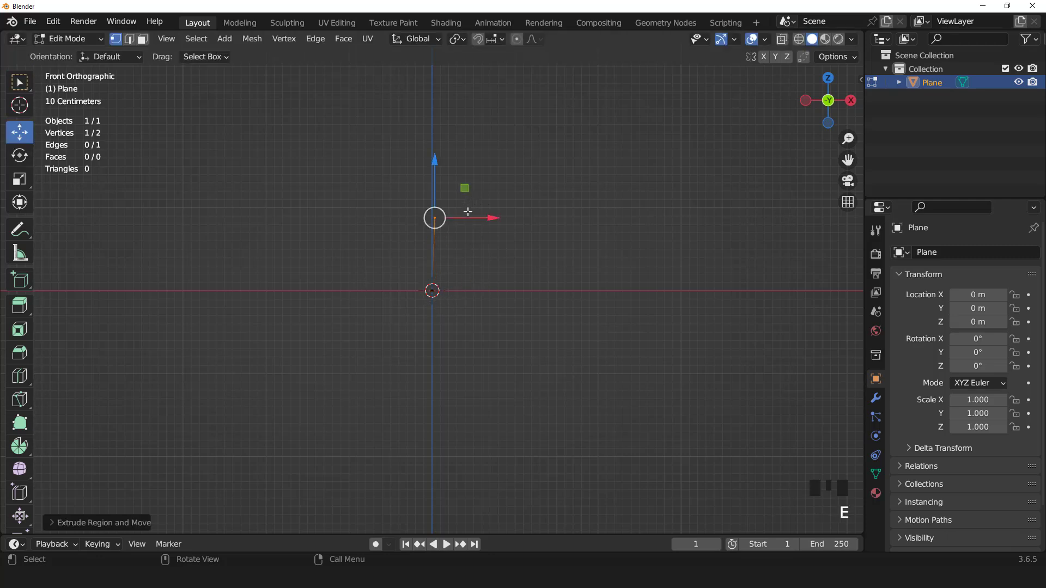
key(e)
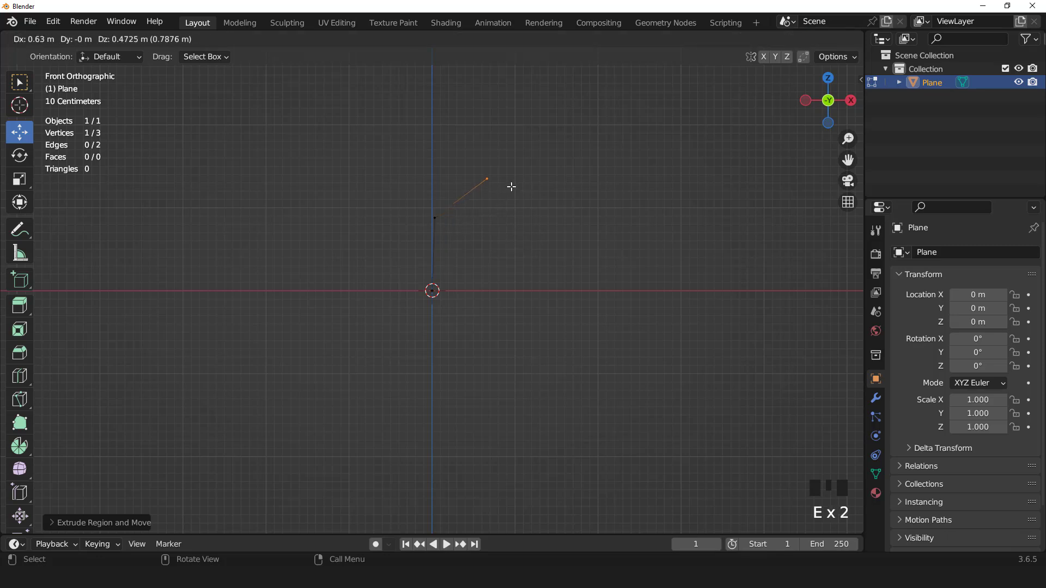
click(508, 197)
key(e)
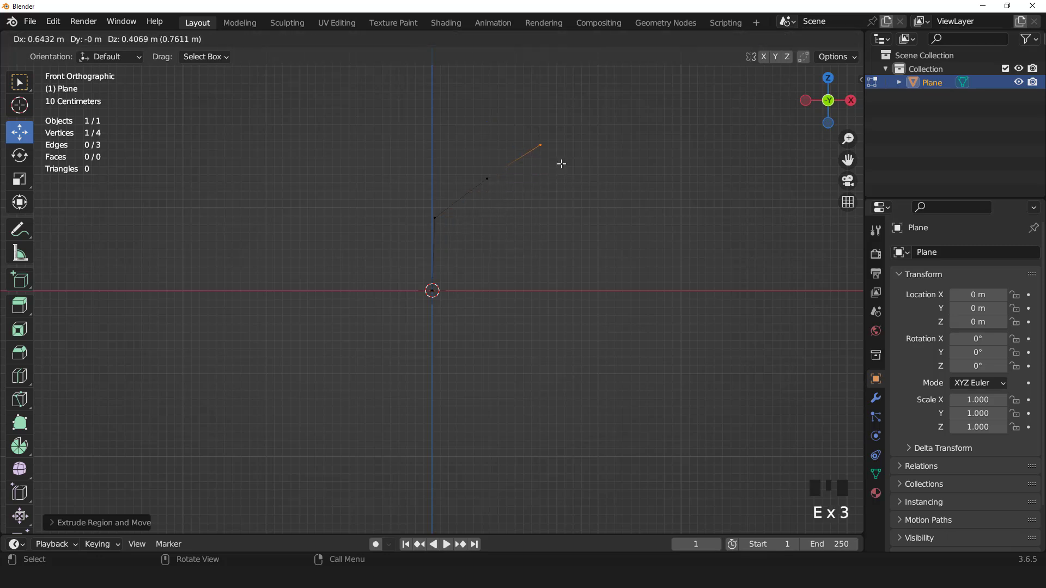
click(561, 164)
key(e)
click(584, 121)
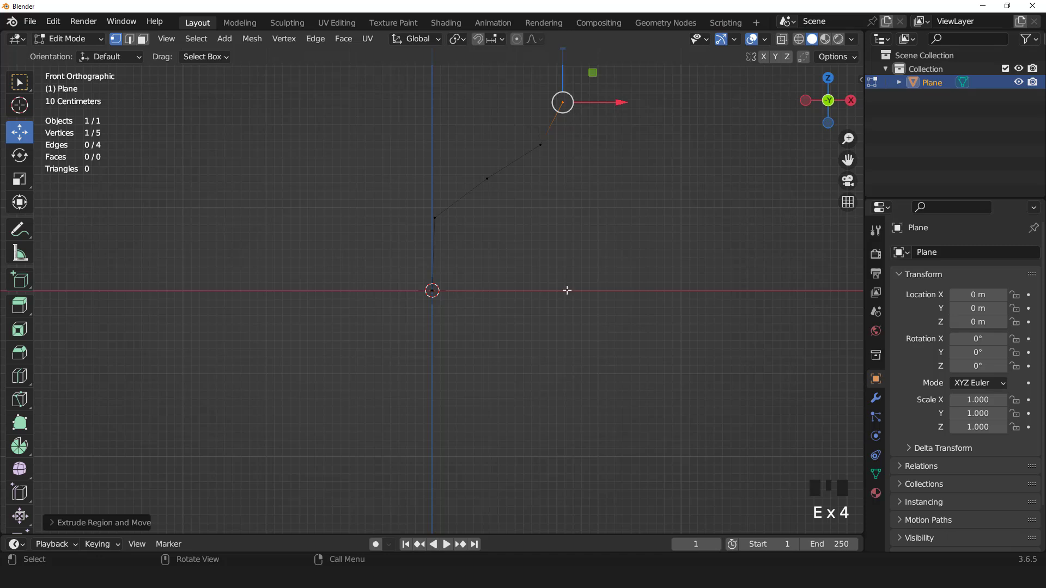
- Move the tip vertex of the positive-X branch about 0.5 m up and outward
scroll(567, 290, down, 1)
shift+middle_drag(565, 285, 542, 305)
scroll(542, 305, up, 1)
key(g)
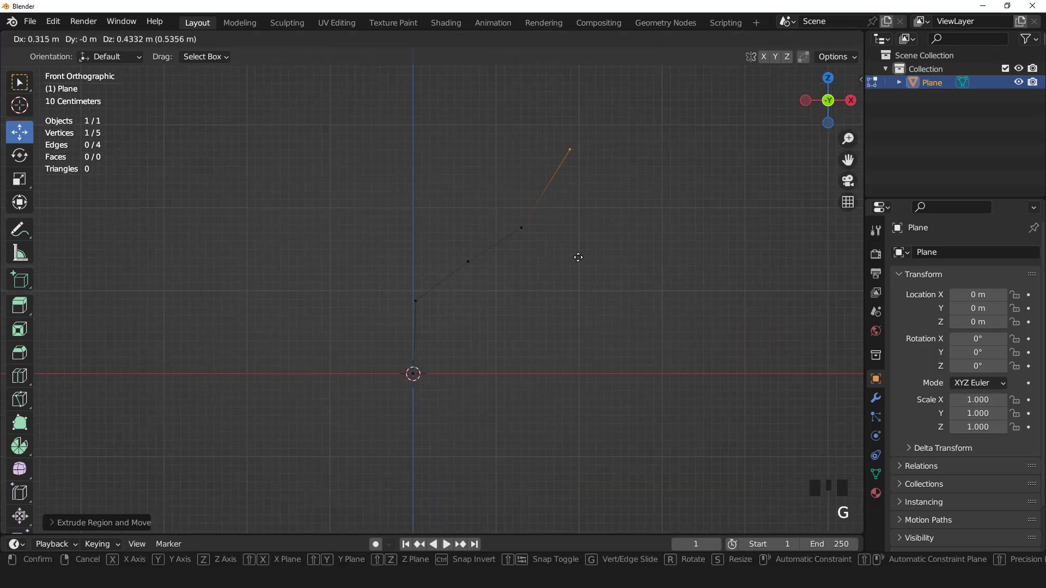
click(570, 149)
- Extrude a two-segment upward side branch from the first joint of the positive-X branch, first segment about 0.9 m
click(467, 262)
key(e)
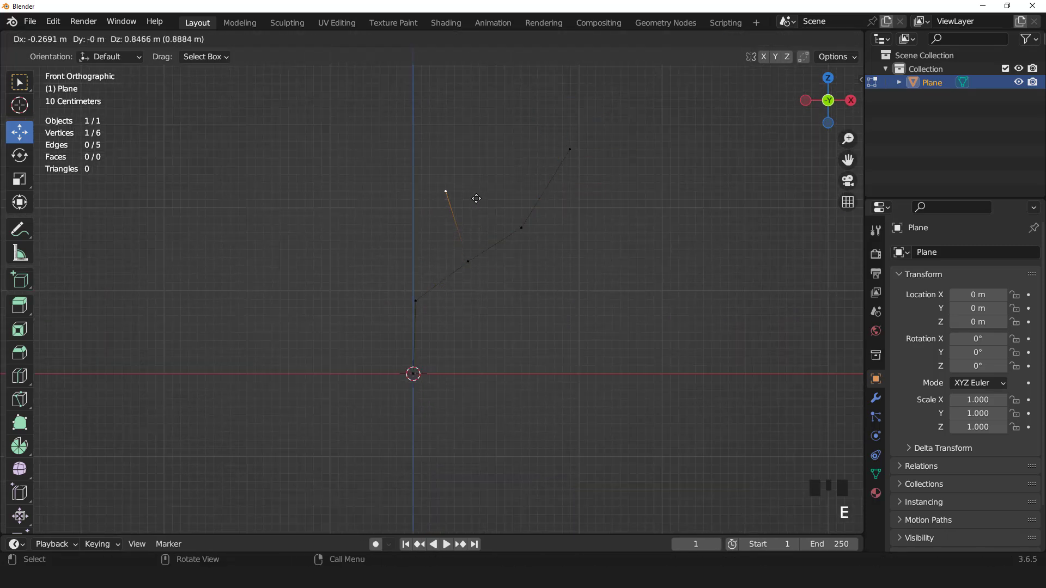
click(477, 198)
key(e)
click(493, 98)
- Extrude a three-segment branch from the trunk's top vertex, starting toward negative X and continuing upward
click(415, 300)
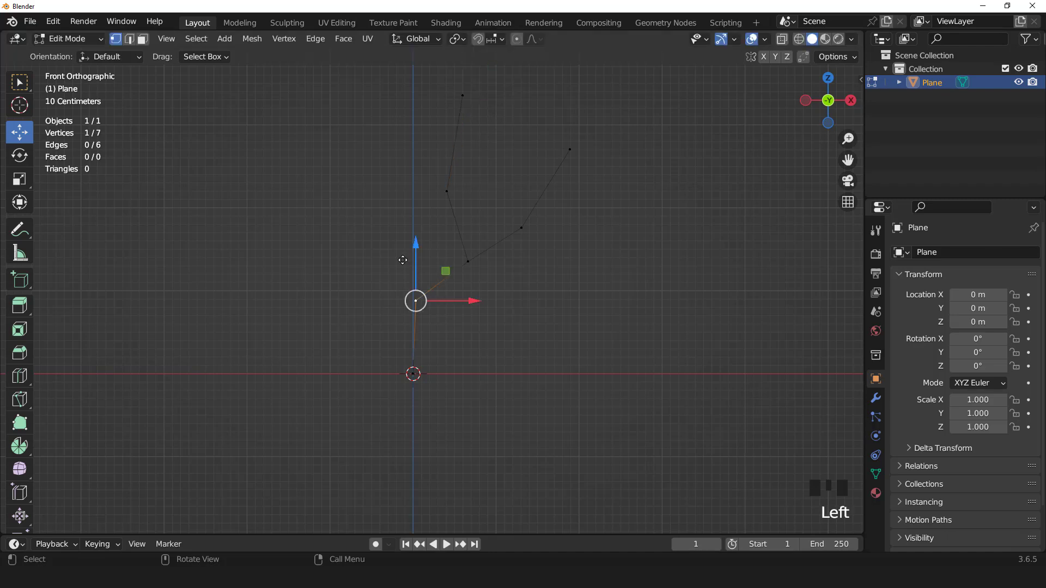
key(e)
click(366, 201)
key(e)
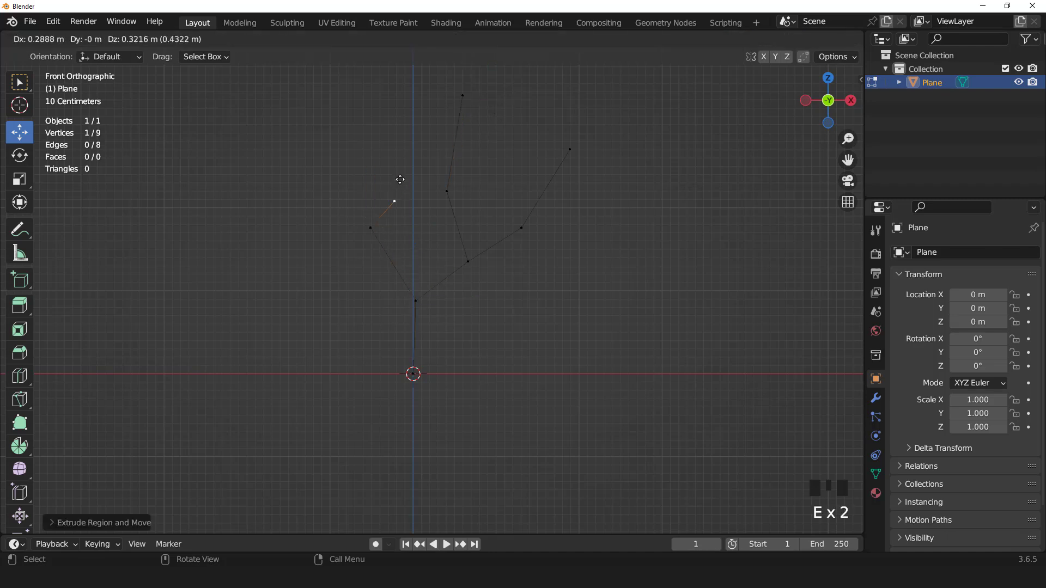
click(397, 164)
key(e)
click(386, 99)
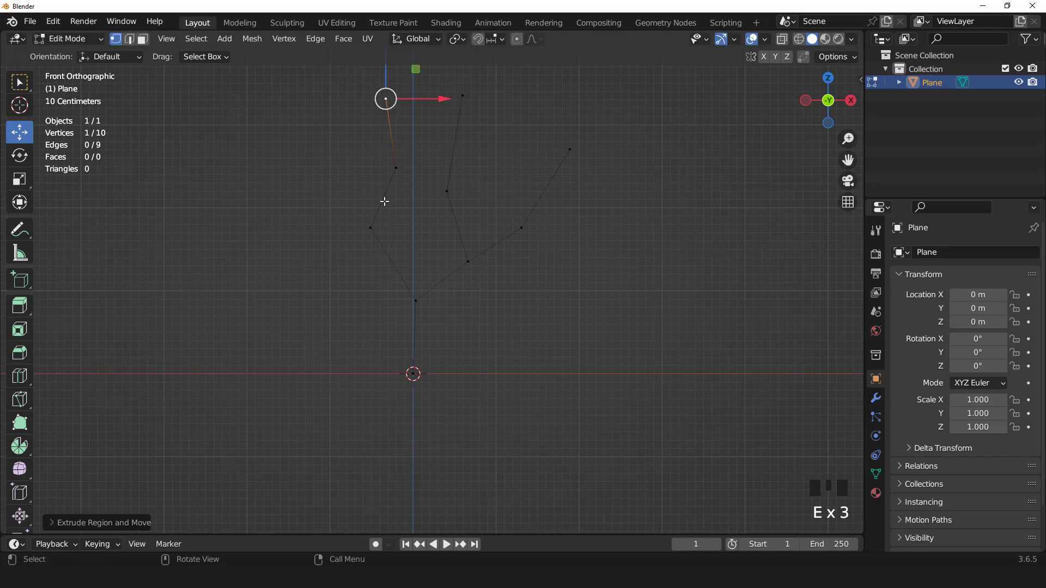
- Extrude a two-segment side branch outward toward negative X from the first joint of the negative-X branch
click(370, 227)
key(e)
click(252, 181)
key(e)
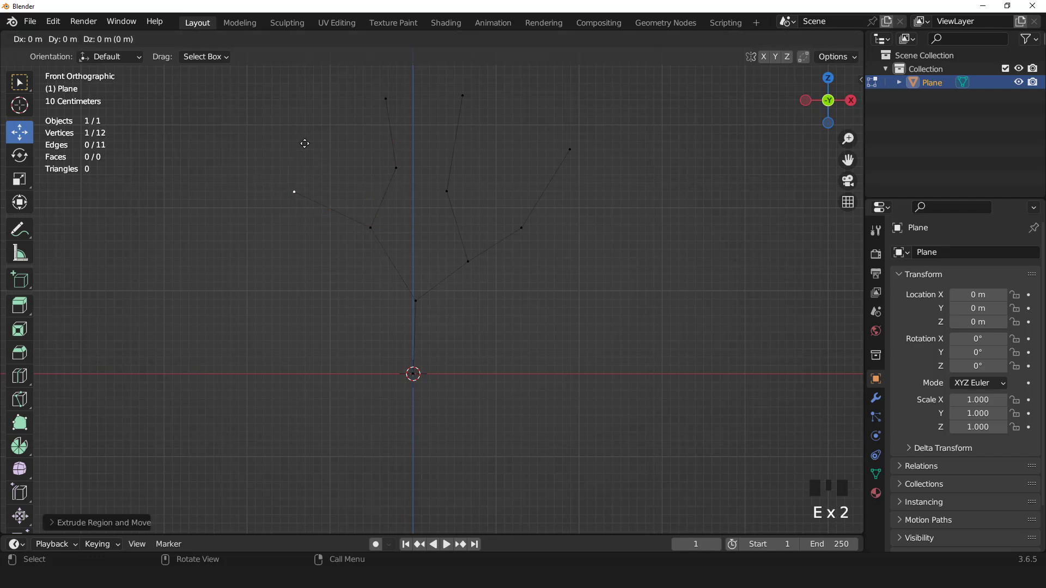
click(287, 122)
- In right view, extrude a three-segment branch from the trunk's top vertex outward and up toward negative Y
click(418, 301)
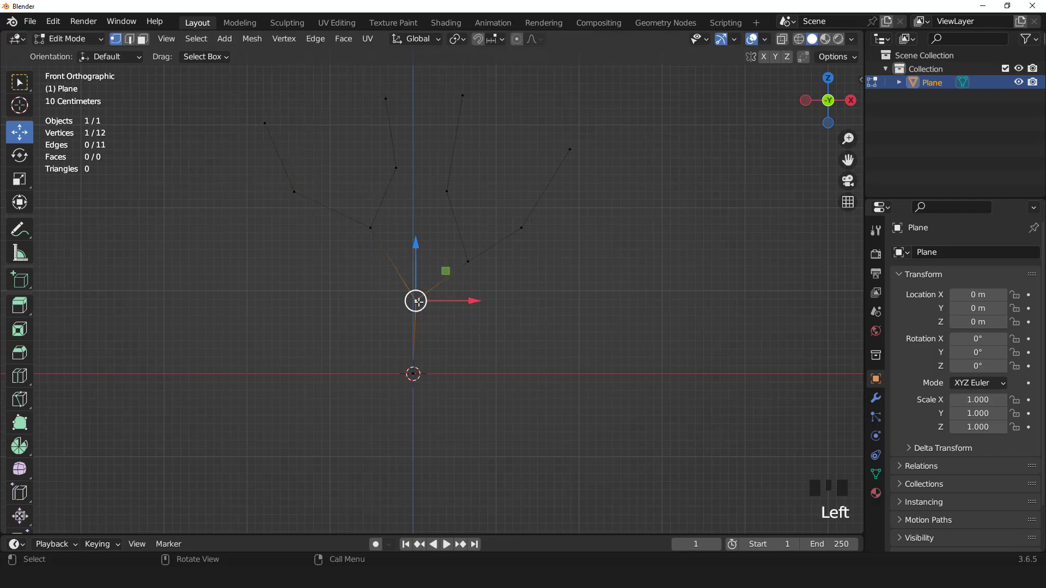
key(KP_3)
key(e)
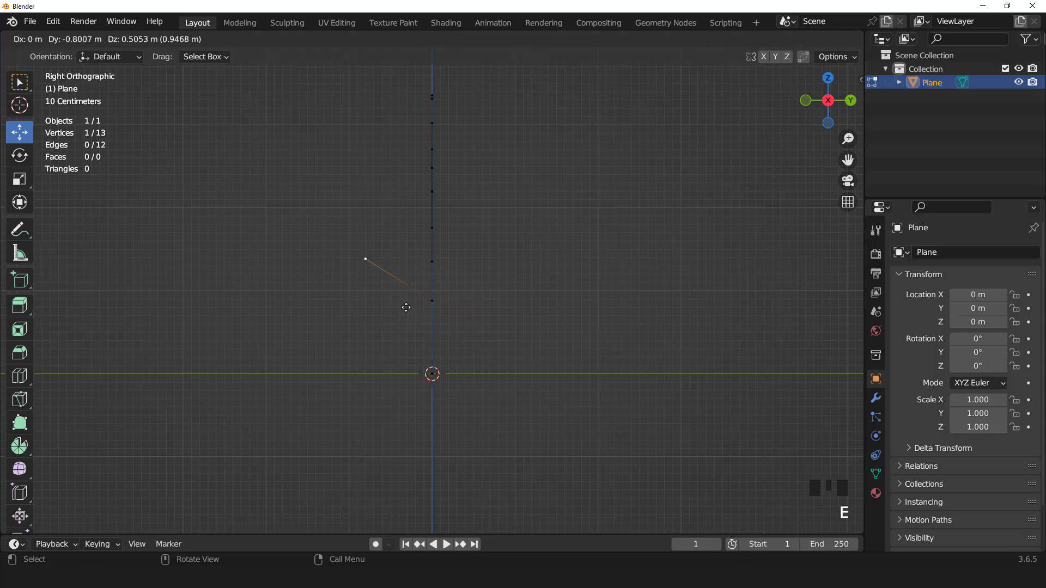
click(401, 299)
key(e)
click(328, 264)
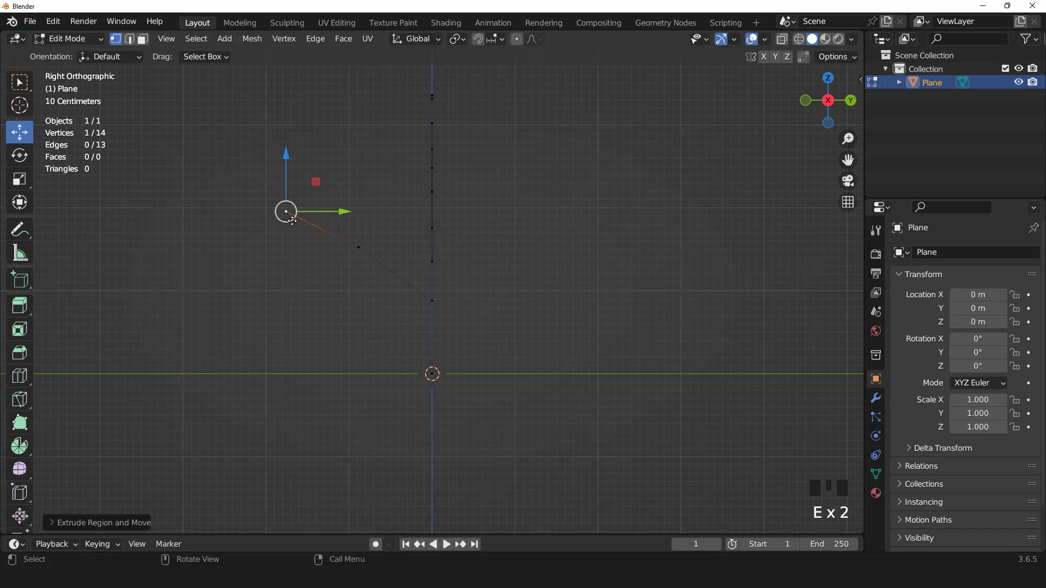
key(e)
click(260, 171)
- Extrude a two-segment upward side branch from the first joint of the negative-Y branch
click(354, 240)
key(e)
click(384, 140)
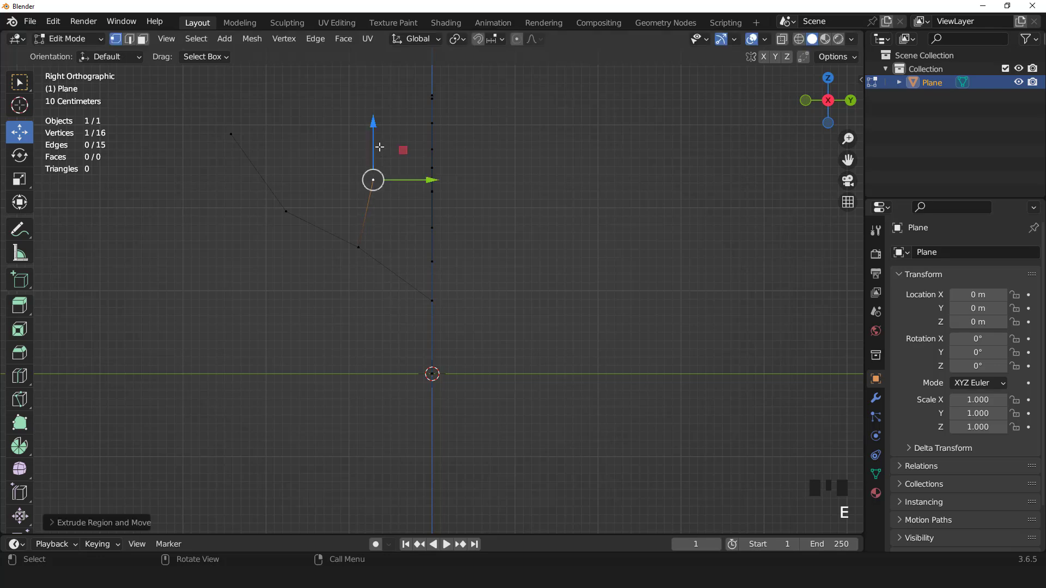
key(e)
click(350, 73)
scroll(383, 194, down, 2)
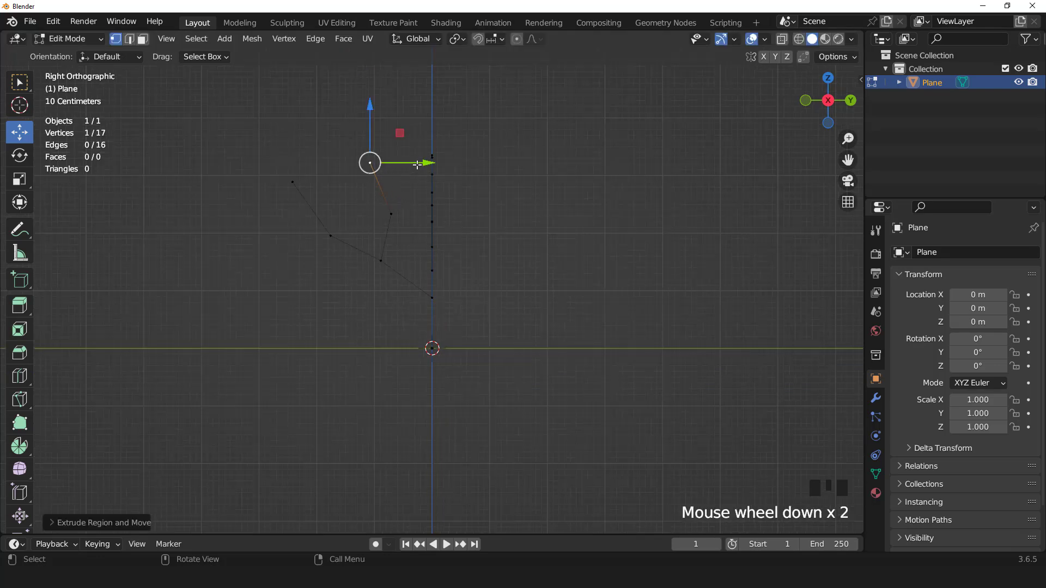
- Adjust the negative-Y branch along Y, shifting its side branch's middle vertex about -0.19 m and nudging both tips slightly toward the trunk
drag(417, 164, 421, 164)
click(393, 213)
drag(411, 212, 399, 211)
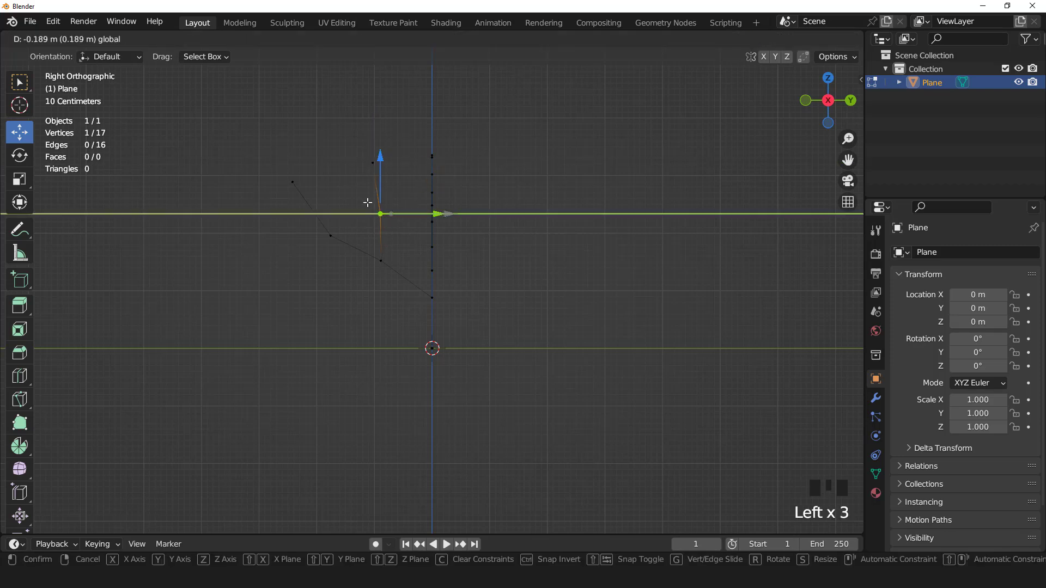
click(295, 181)
drag(331, 171, 365, 183)
click(297, 180)
drag(300, 143, 412, 264)
key(ctrl+z)
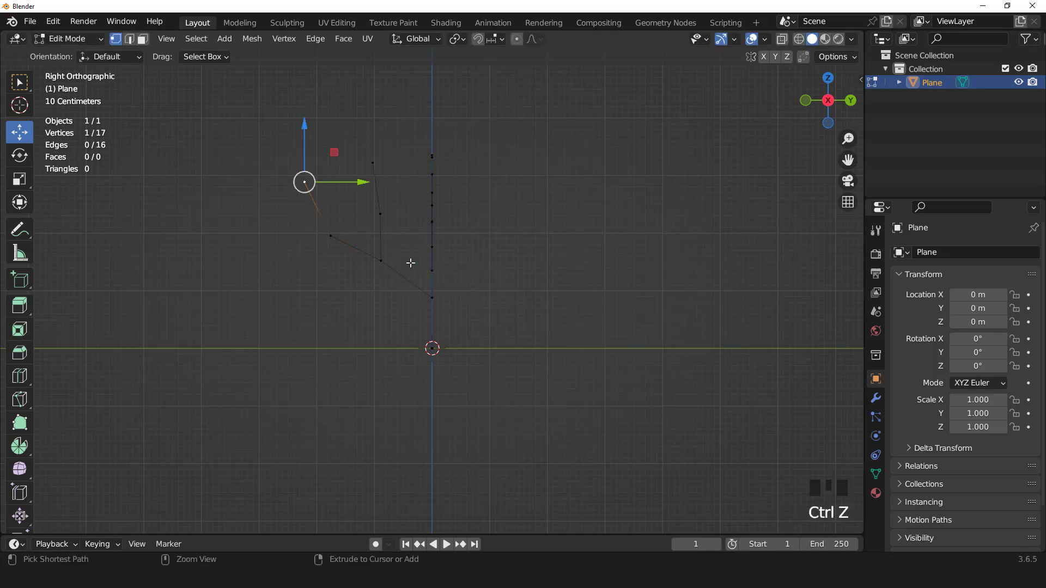
- Select the five vertices of the negative-Y branch, rotate them clockwise in top view and move them closer to the trunk
click(411, 293)
drag(239, 116, 403, 299)
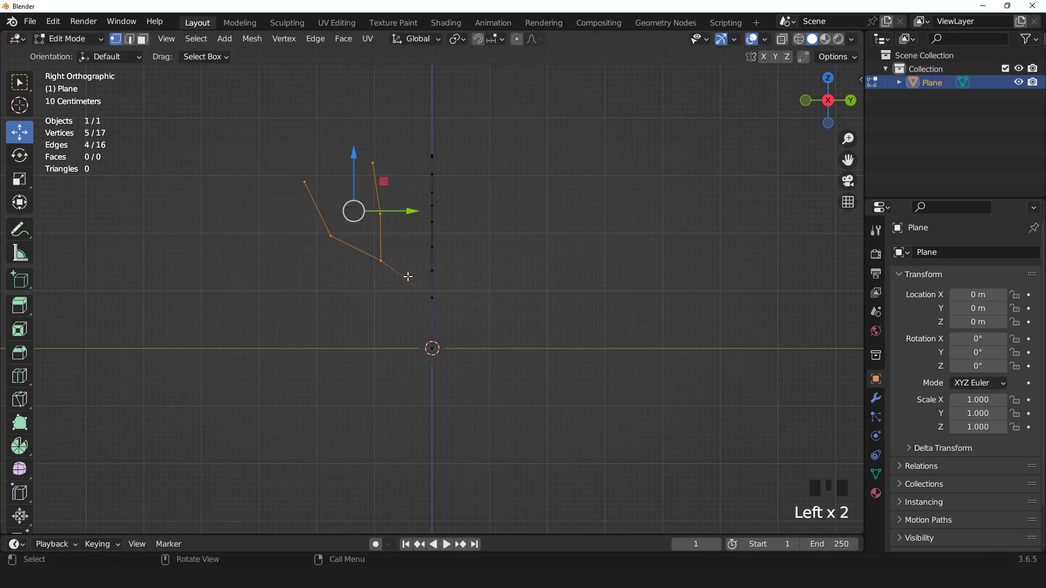
key(KP_7)
key(r)
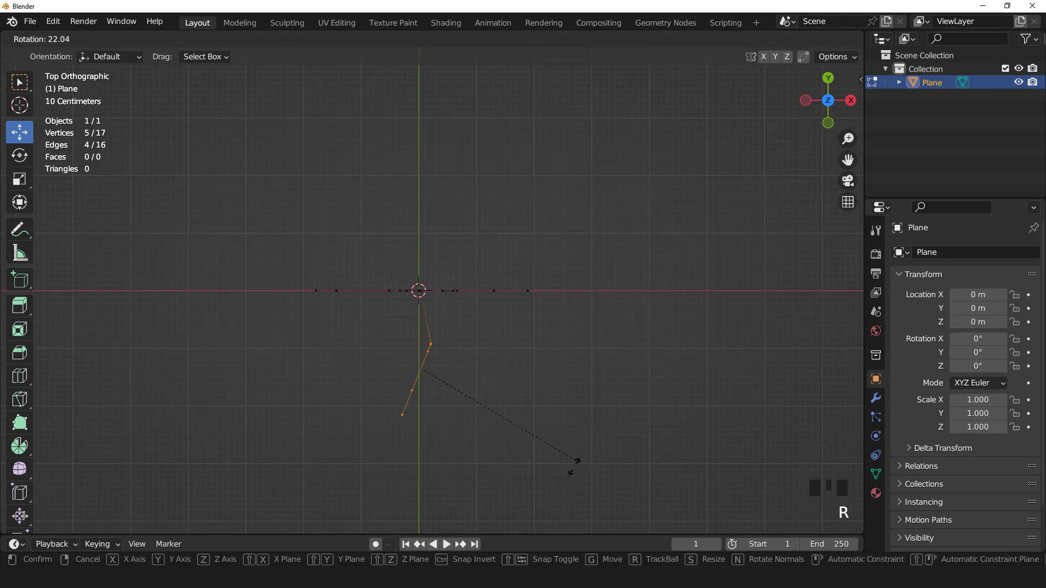
click(484, 456)
key(g)
click(488, 444)
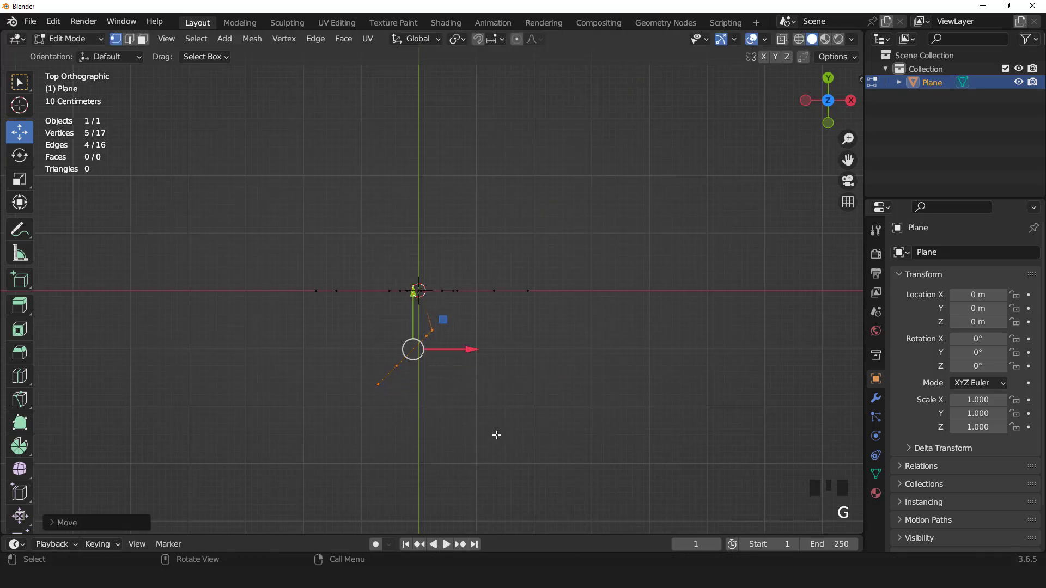
- Select the five vertices of the positive-X branch, rotate them counterclockwise in top view and reposition them
drag(581, 249, 430, 306)
key(KP_3)
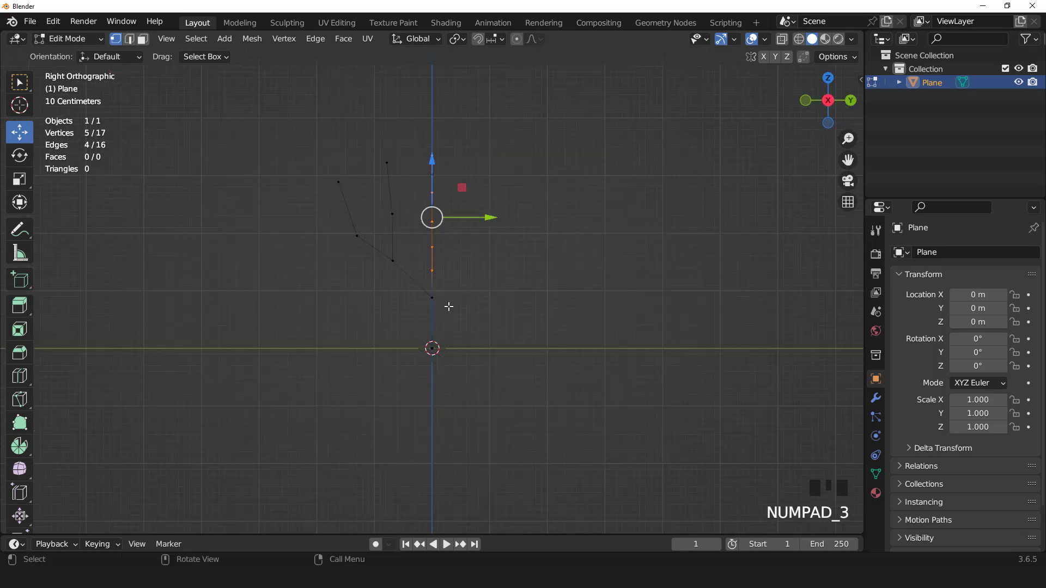
middle_drag(449, 305, 537, 296)
key(KP_7)
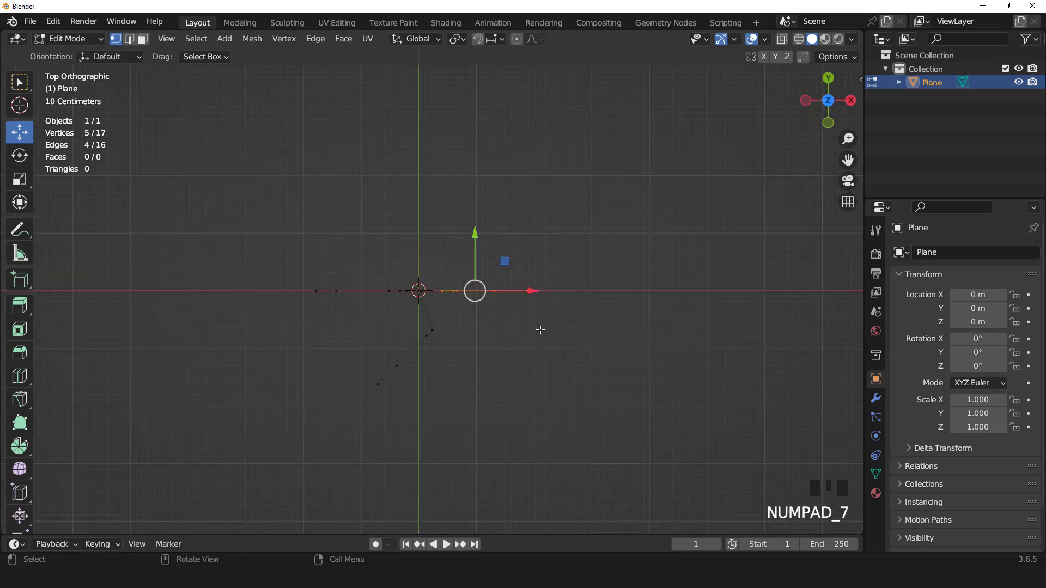
key(r)
click(544, 259)
key(g)
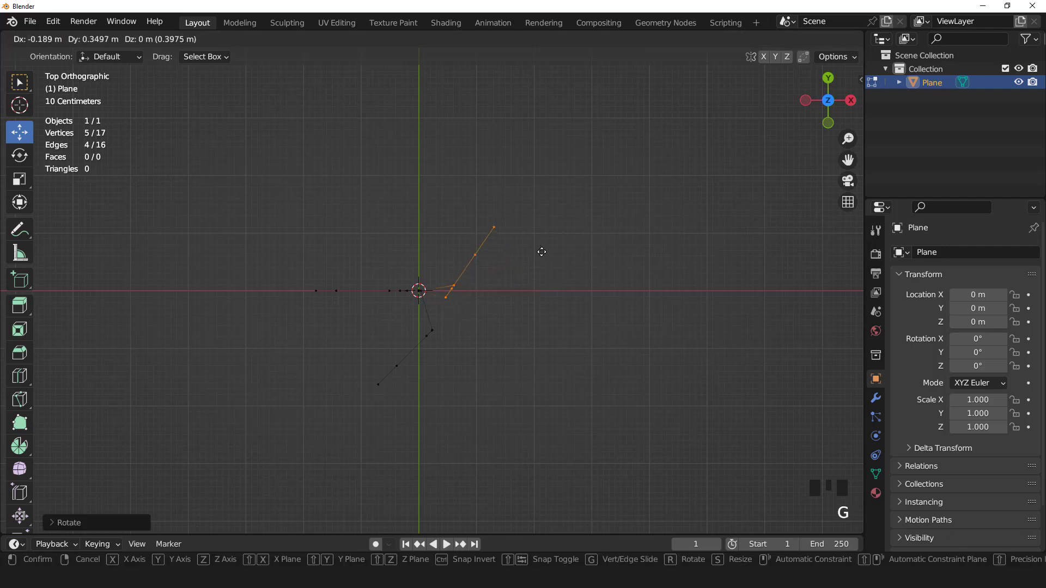
click(553, 258)
- Select the five vertices of the negative-X branch and rotate them about 46° counterclockwise in top view
drag(271, 227, 412, 338)
middle_drag(412, 338, 506, 250)
key(KP_7)
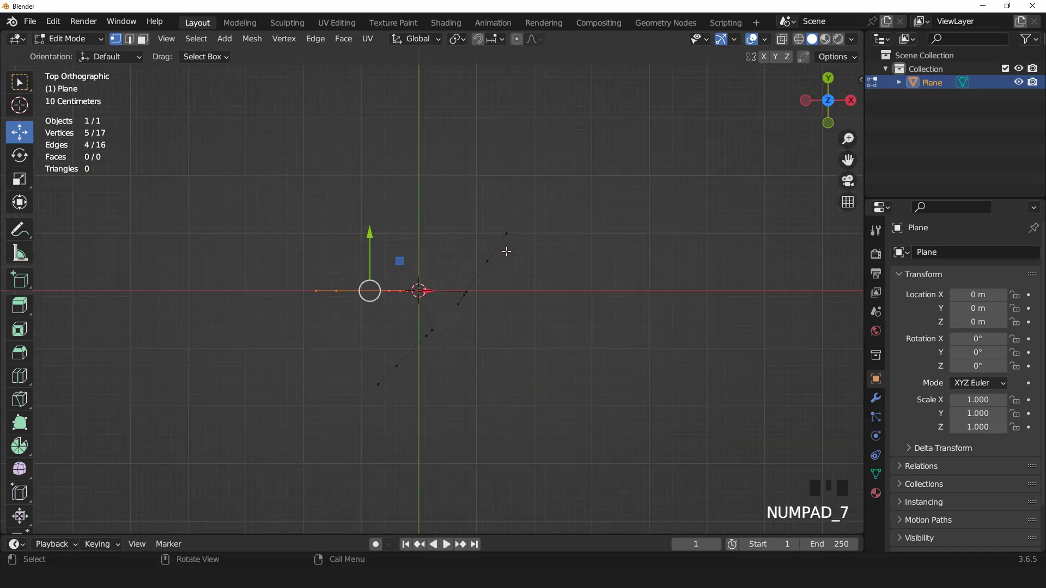
scroll(486, 257, up, 2)
key(r)
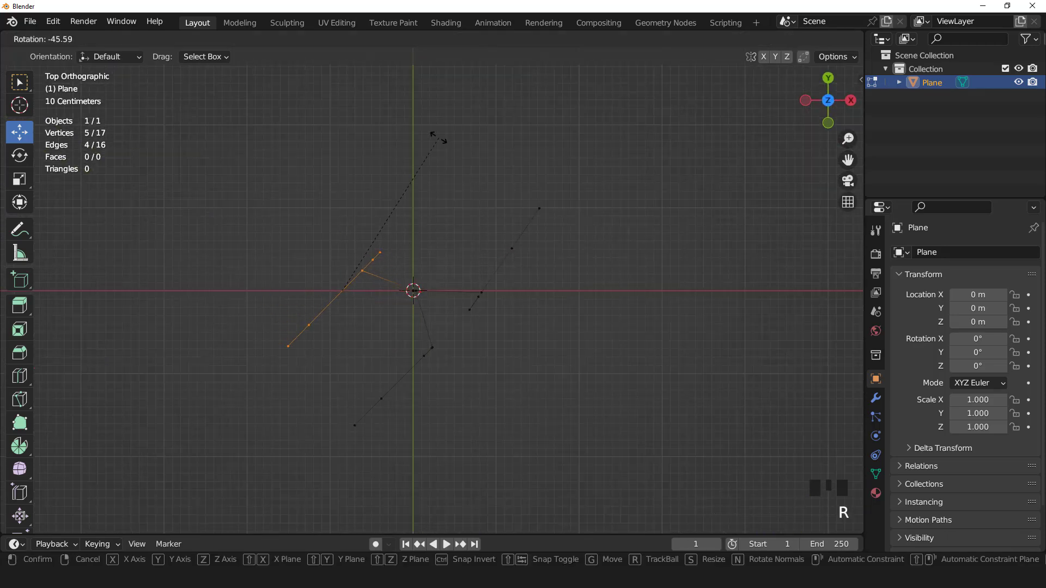
click(439, 138)
- Move the rotated negative-X branch toward the positive Y side of the trunk and turn it slightly clockwise
key(g)
click(469, 140)
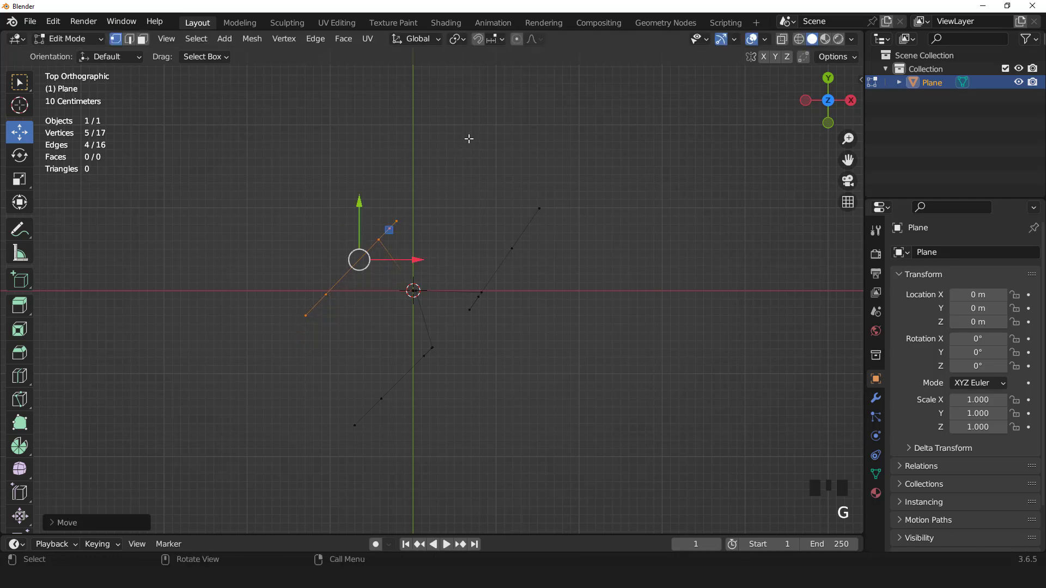
key(r)
click(479, 194)
- Reselect the five vertices of the negative-Y branch and rotate them further in top view
drag(307, 354, 512, 473)
shift+drag(396, 334, 453, 382)
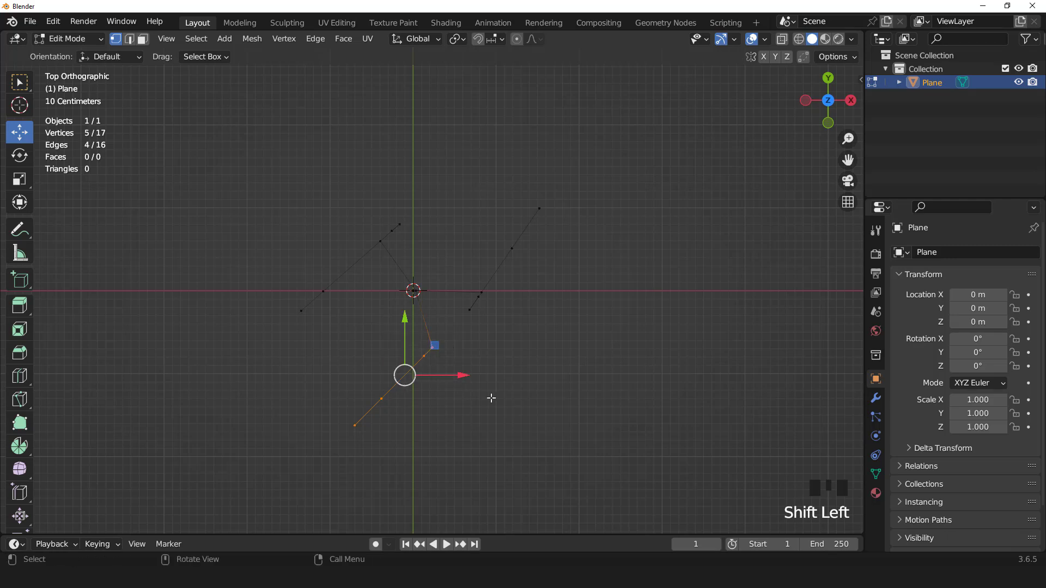
middle_drag(491, 398, 435, 334)
key(KP_7)
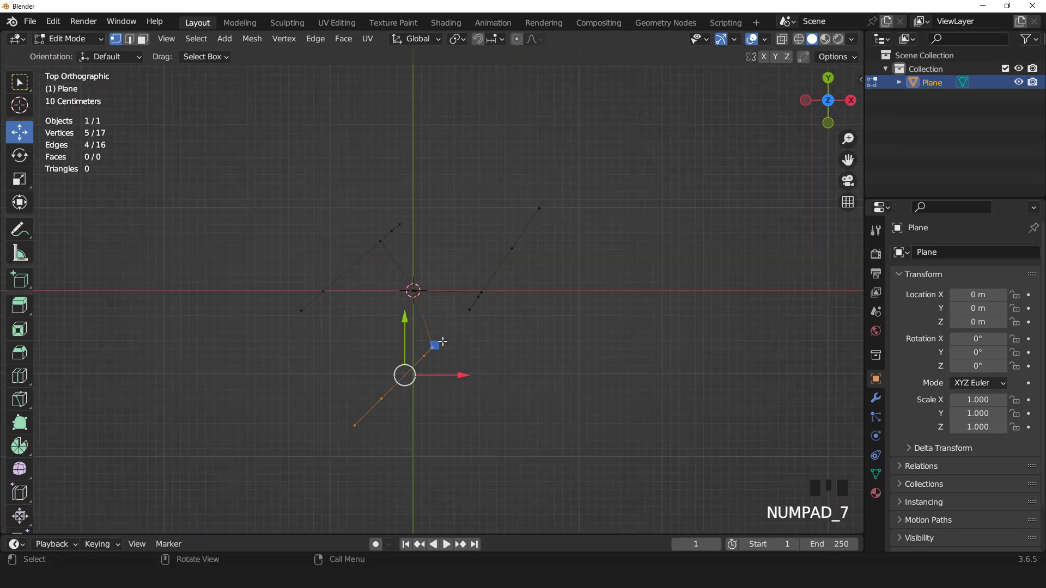
key(r)
click(490, 403)
- Select the five vertices of the positive-X branch and move them toward positive Y
key(KP_3)
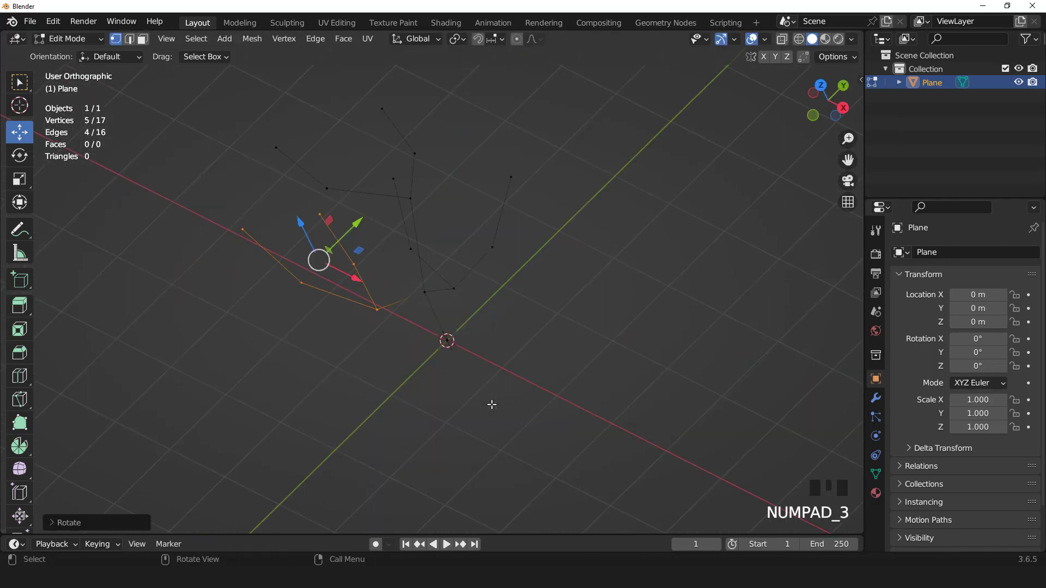
key(Tab)
key(Tab)
middle_drag(509, 299, 528, 234)
click(490, 280)
shift+click(526, 231)
shift+click(455, 194)
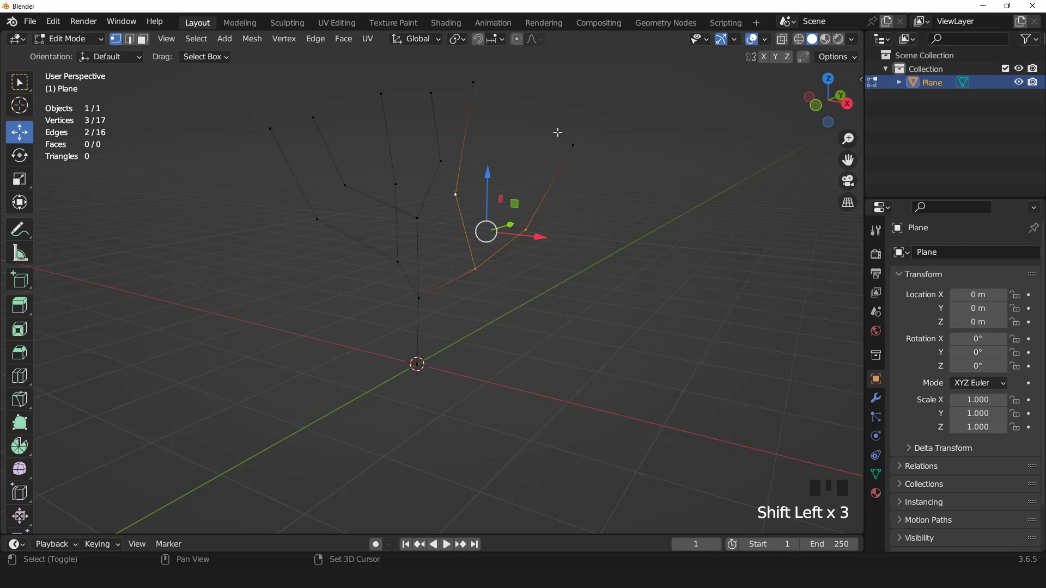
shift+click(573, 144)
shift+click(488, 90)
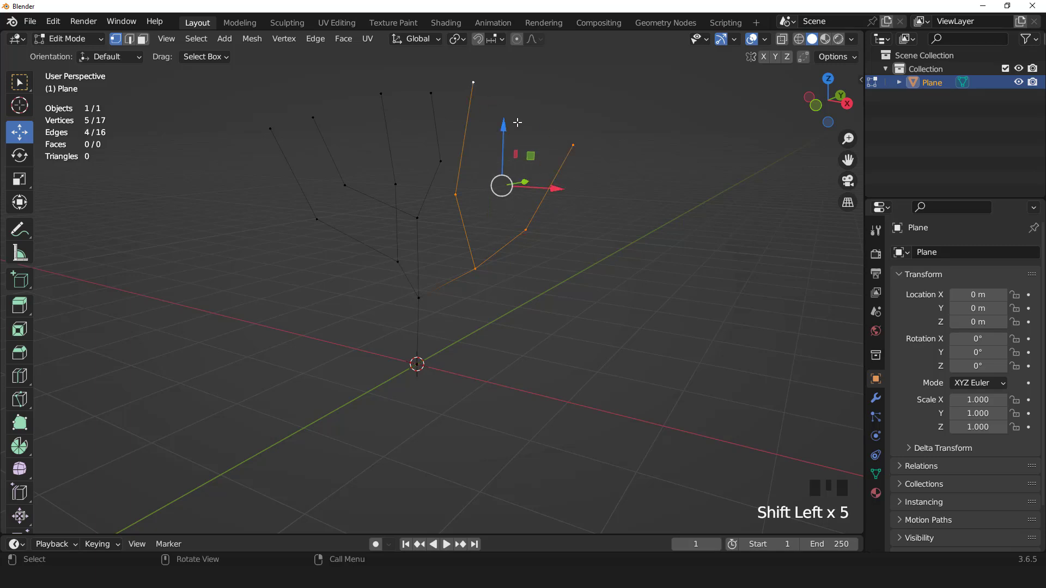
key(KP_3)
drag(511, 184, 555, 203)
middle_drag(555, 204, 591, 262)
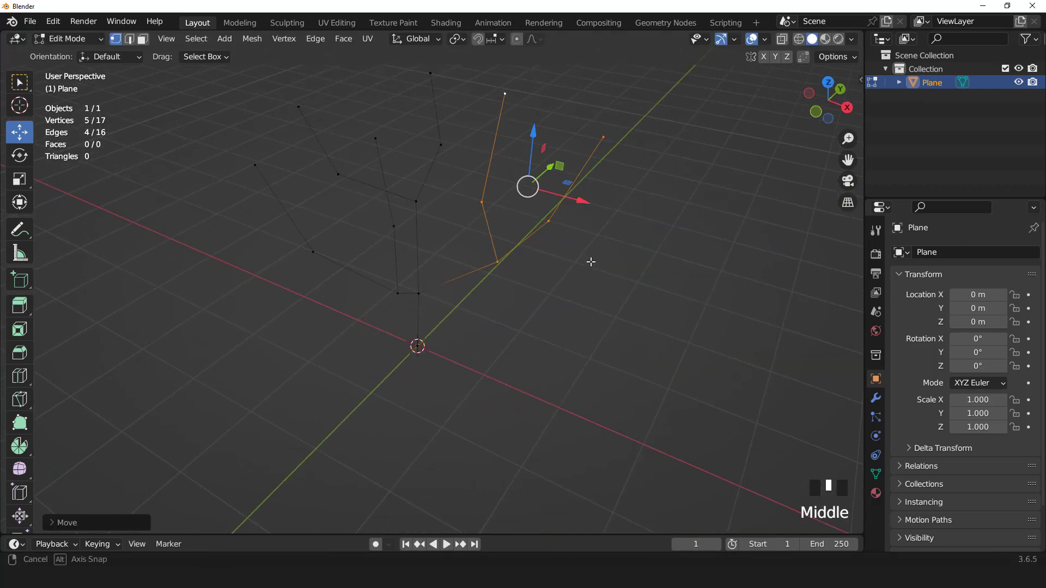
- Extrude the base vertex at the origin about 1.2 m downward in front view, angled slightly toward negative X
key(KP_1)
key(Tab)
scroll(495, 294, down, 3)
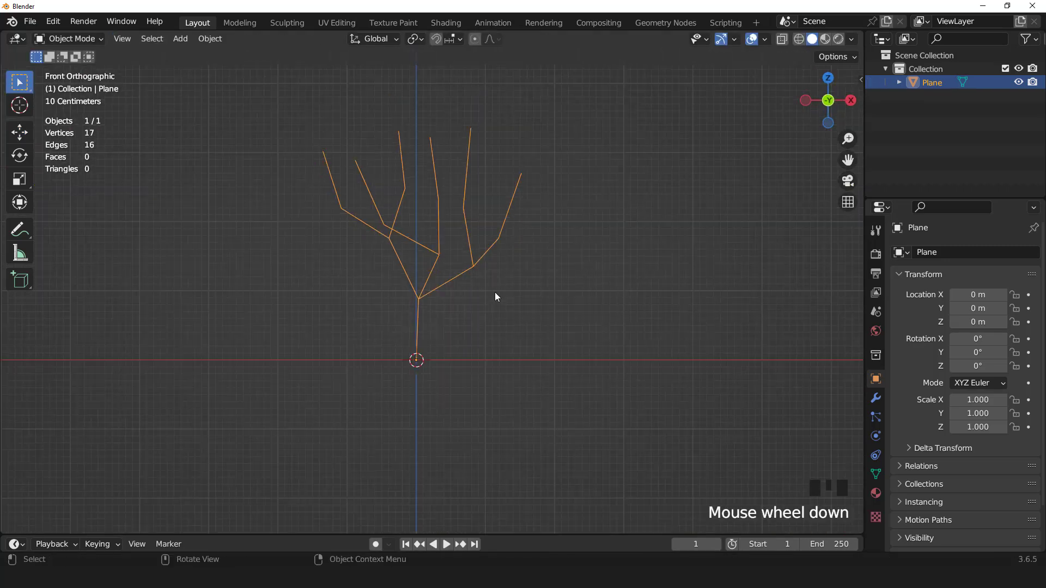
scroll(494, 297, up, 2)
key(Tab)
click(417, 360)
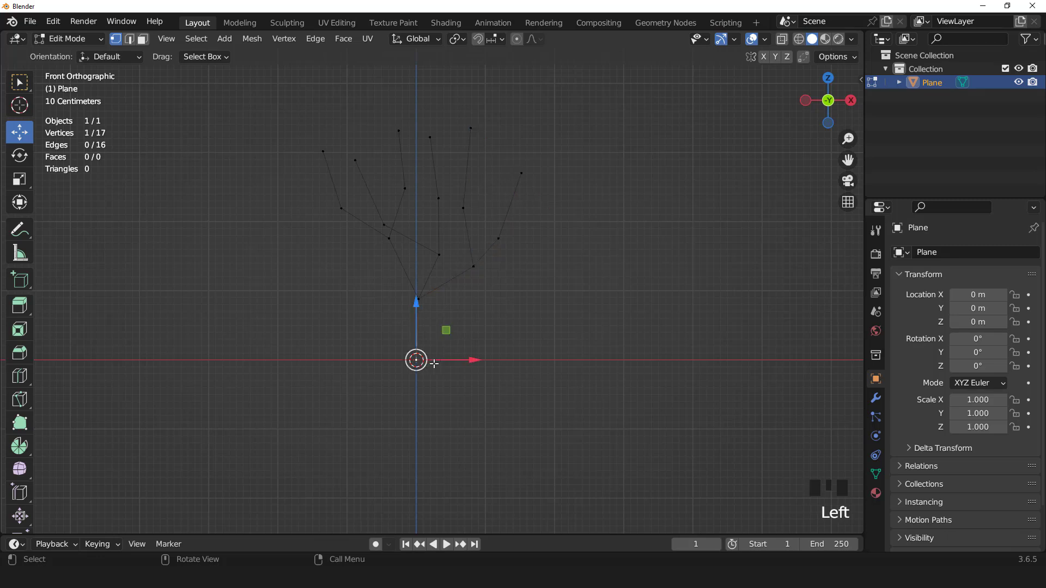
key(e)
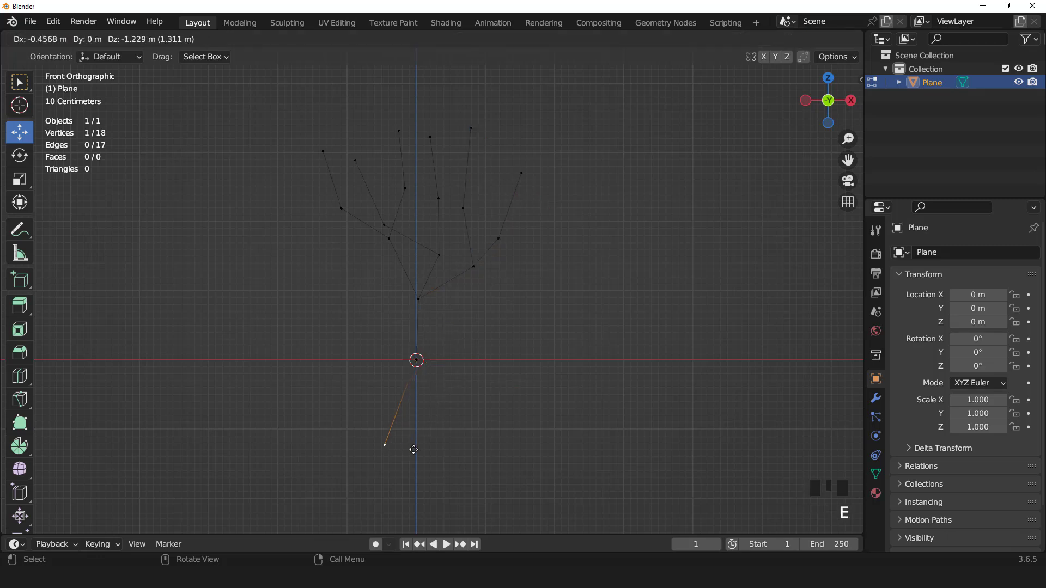
click(426, 450)
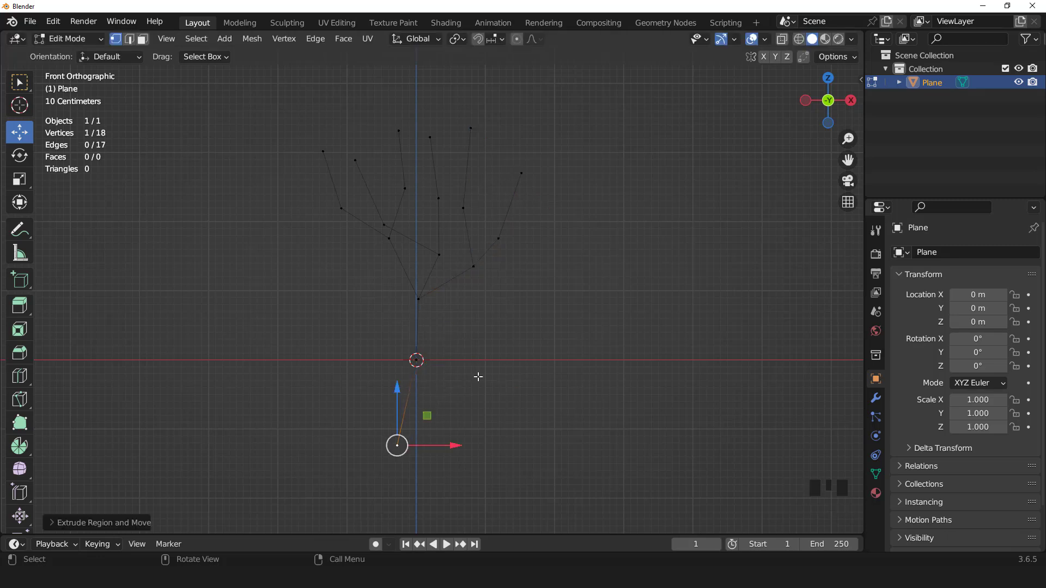
- Return to Object Mode and convert the tree skeleton mesh to a curve
key(Tab)
right_click(550, 253)
mouse_move(551, 253)
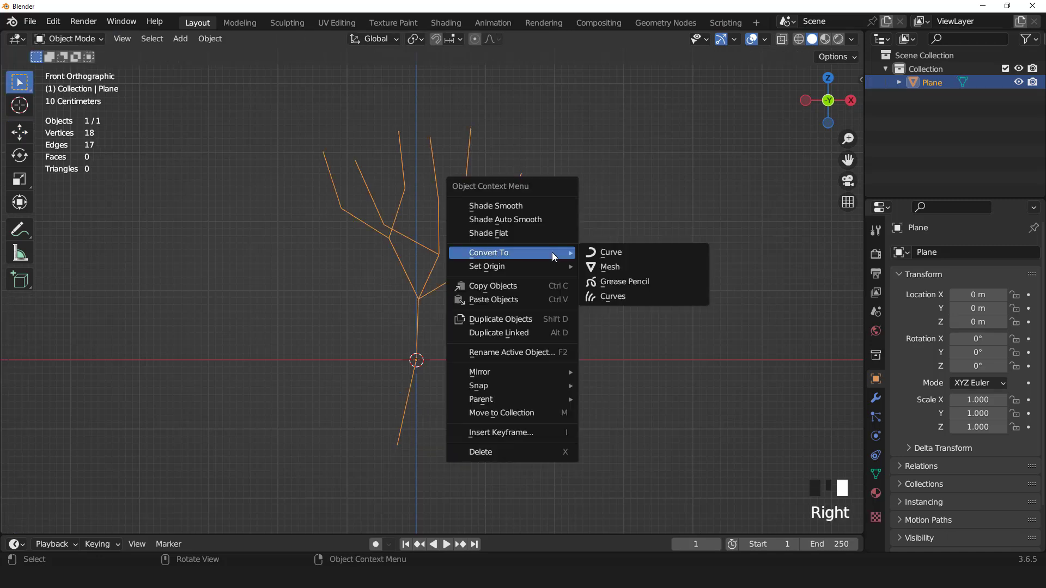
click(612, 253)
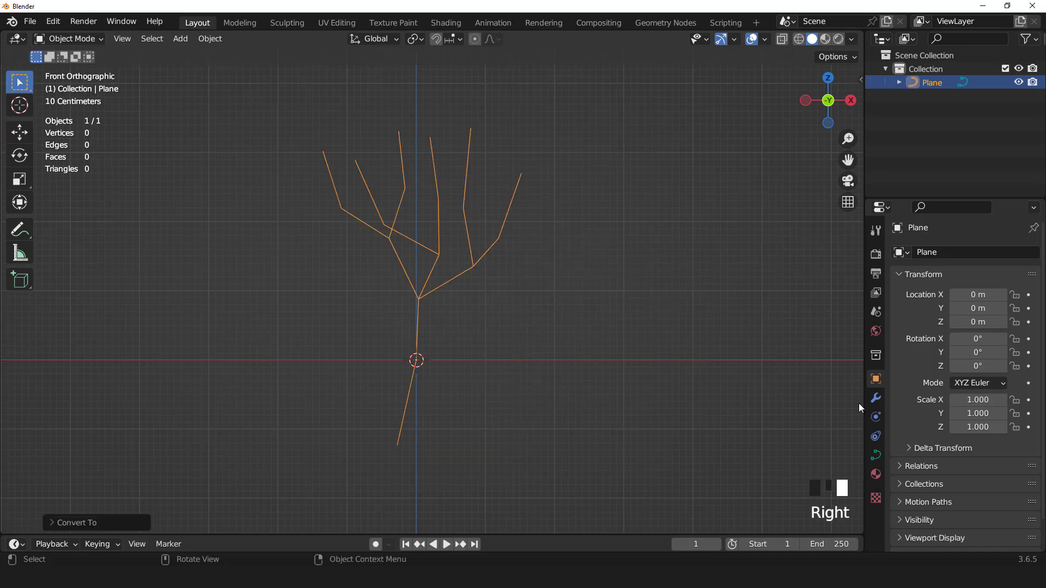
- Set the curve's shape resolution to 1 and give it a round bevel with a depth of 0.12 m
click(875, 455)
double_click(985, 311)
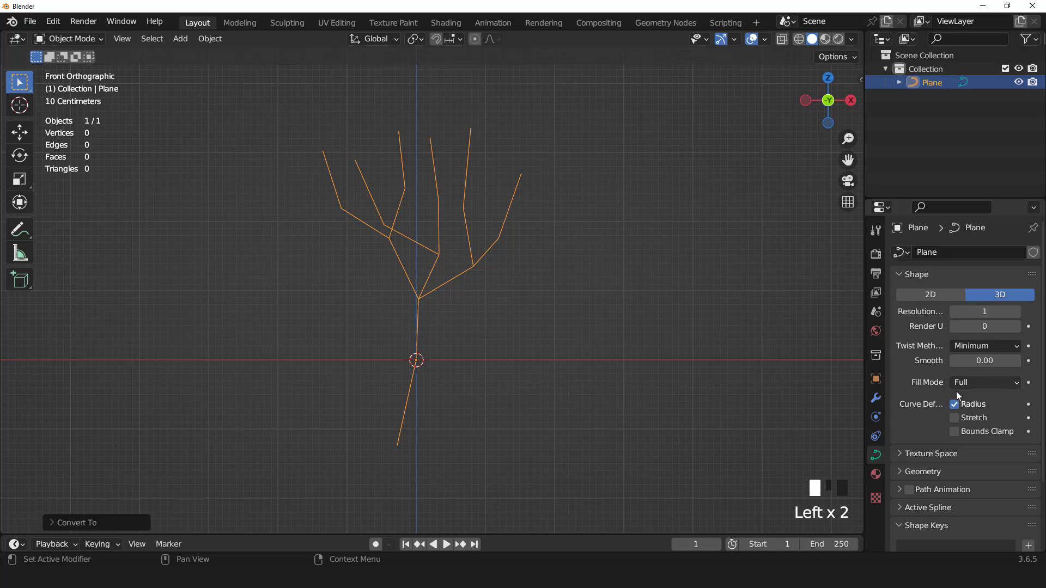
scroll(958, 393, down, 3)
click(902, 408)
scroll(933, 411, down, 3)
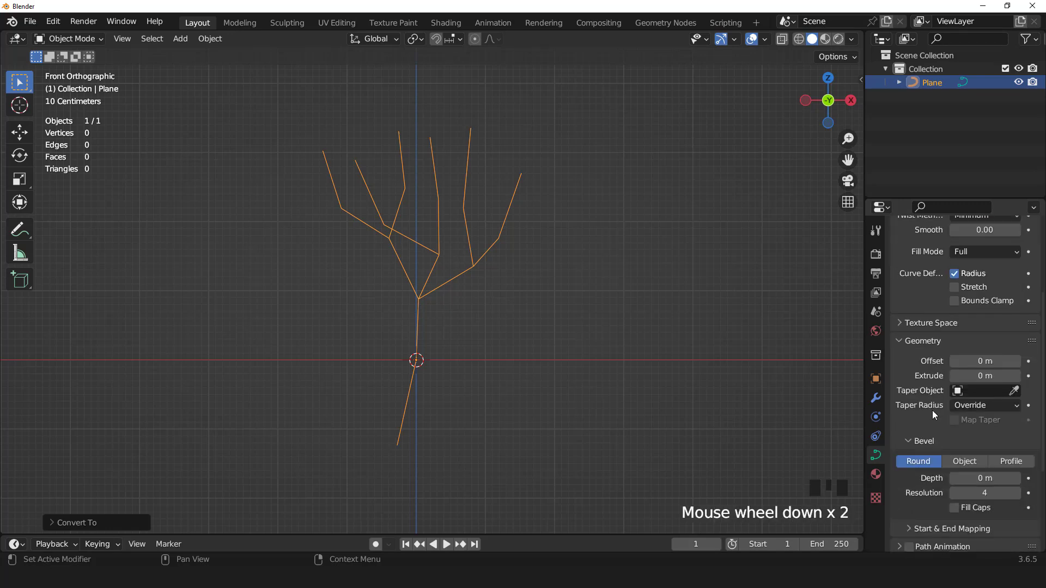
click(1017, 459)
click(1017, 460)
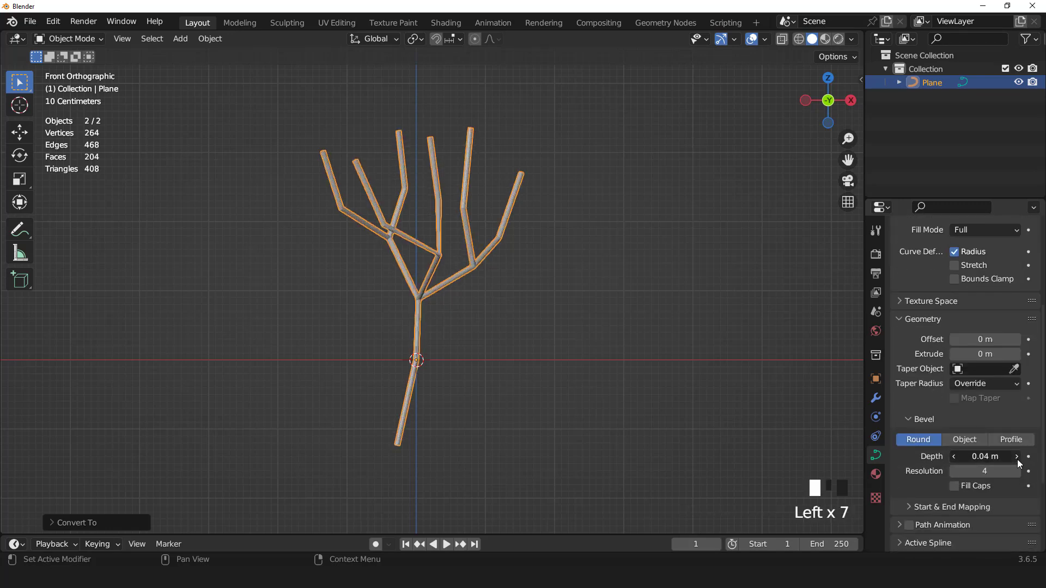
click(1017, 460)
click(1017, 459)
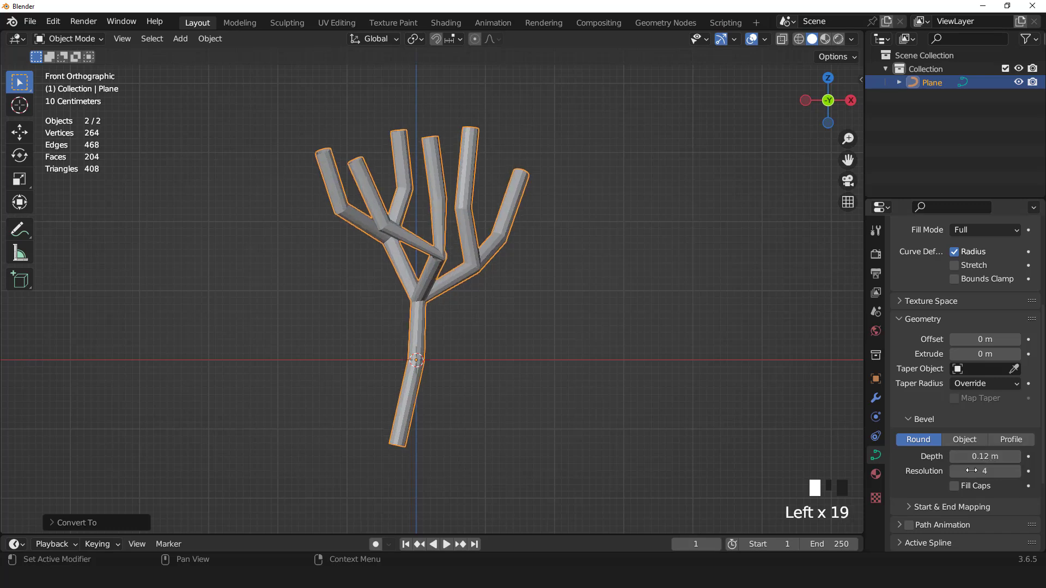
- Reduce the bevel resolution to 2 and set the bevel depth to 0.03 m
drag(993, 470, 961, 458)
click(1017, 471)
click(1017, 471)
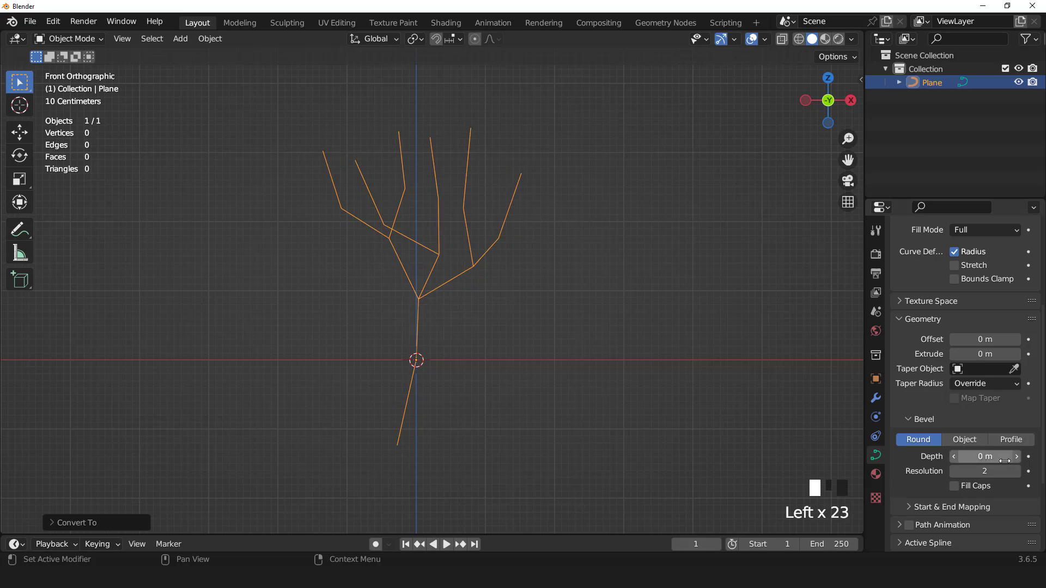
click(1017, 458)
click(1017, 457)
click(1017, 457)
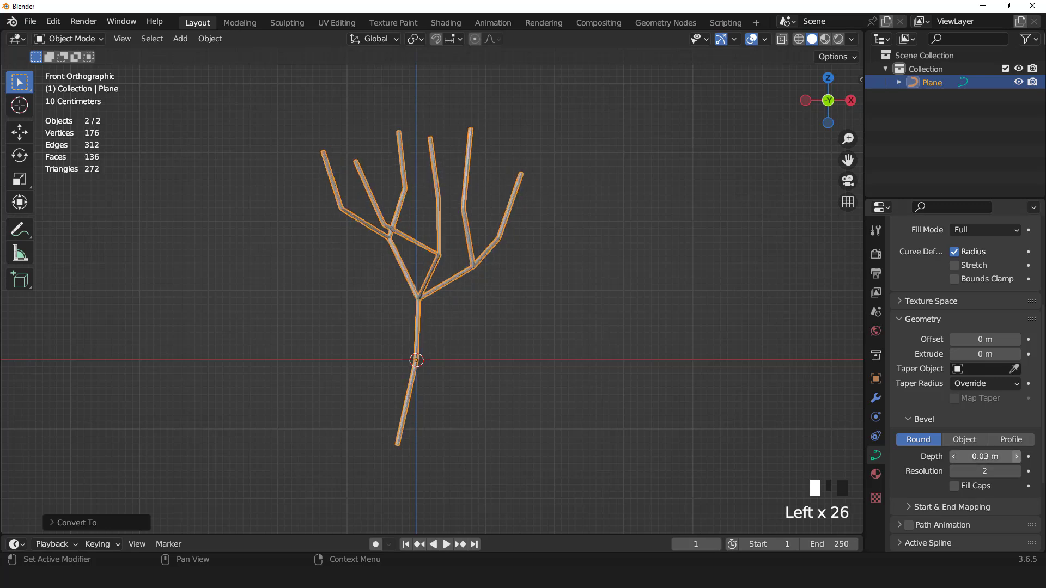
- Select the trunk's lowest control point in Edit Mode and enable proportional editing with a different falloff
key(Tab)
click(410, 449)
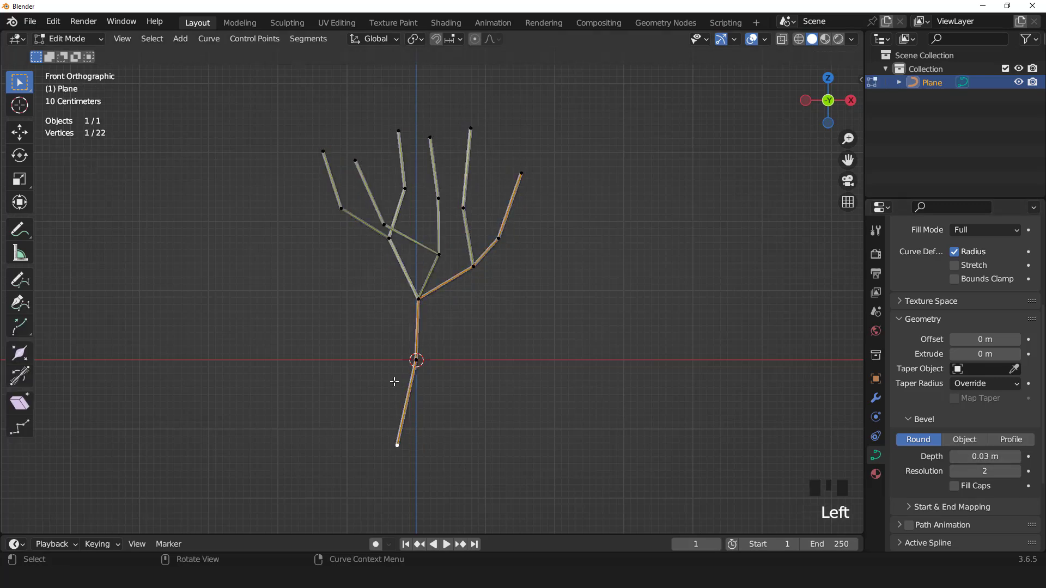
click(474, 39)
drag(492, 39, 451, 154)
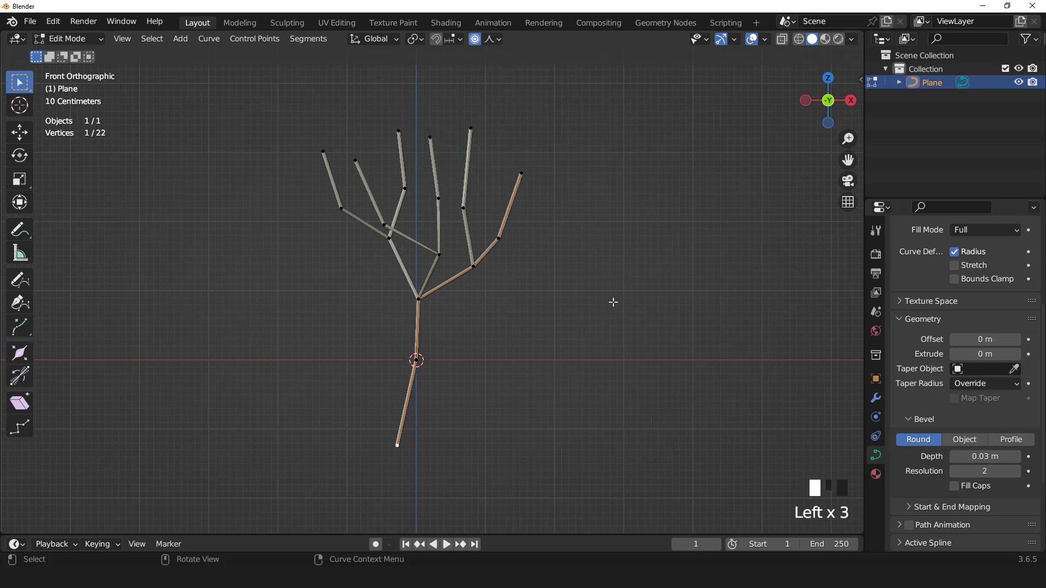
- Fatten the curve radius at the trunk's lowest point, with the proportional influence enlarged to cover most of the tree
key(alt+s)
scroll(585, 303, down, 5)
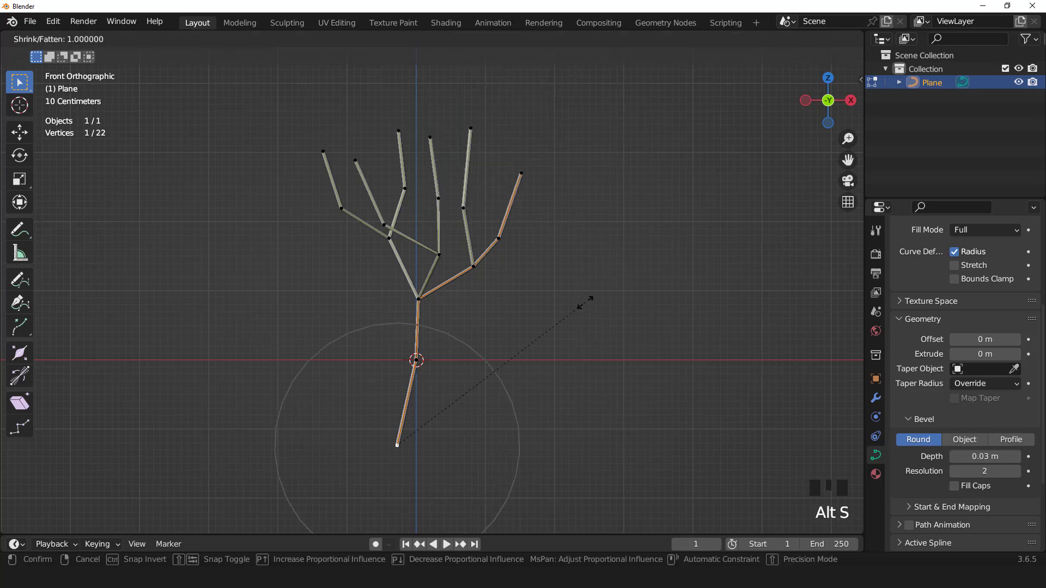
scroll(585, 303, down, 5)
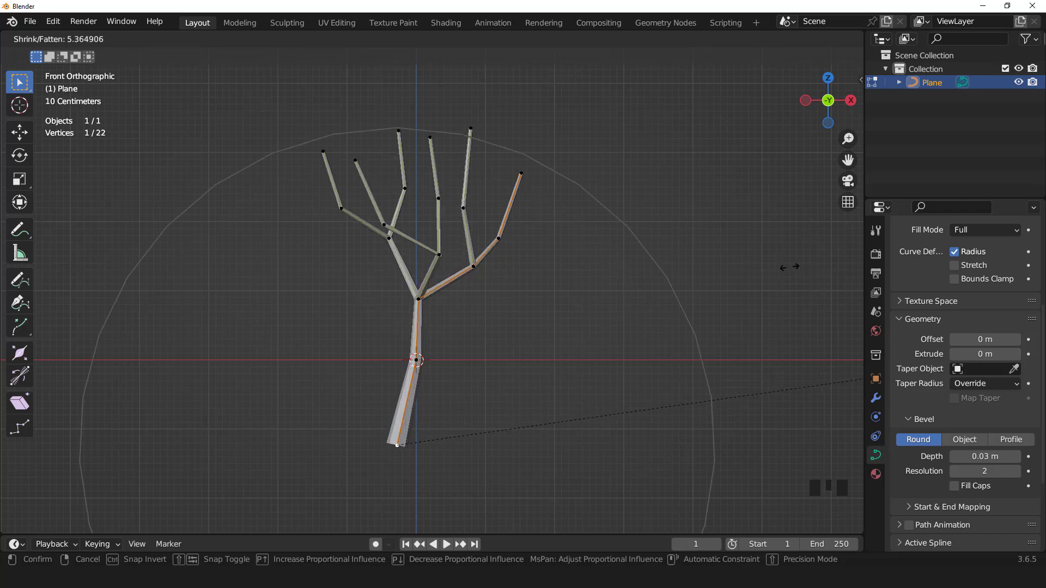
right_click(684, 272)
key(alt+s)
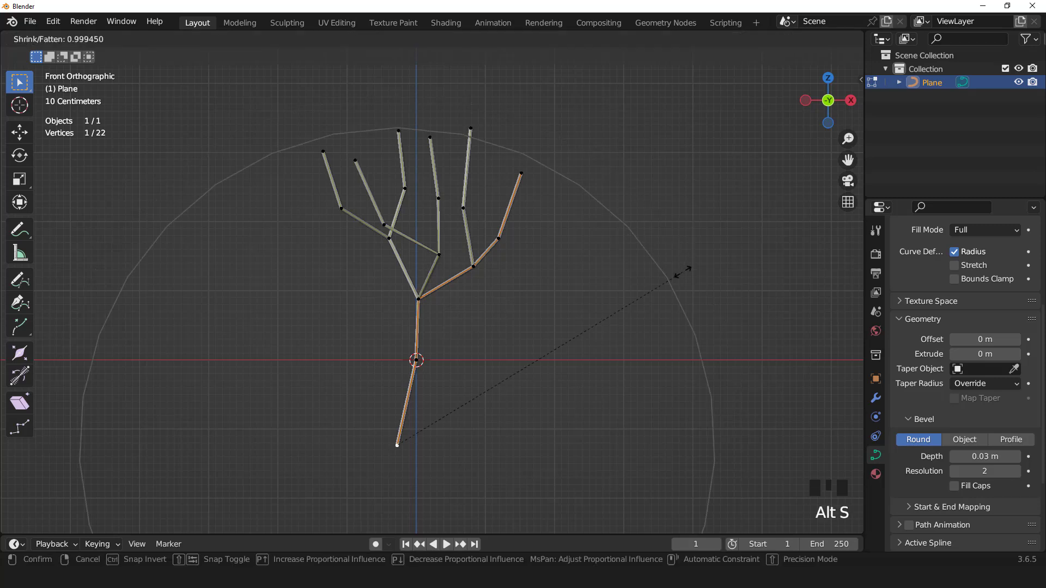
scroll(683, 273, up, 1)
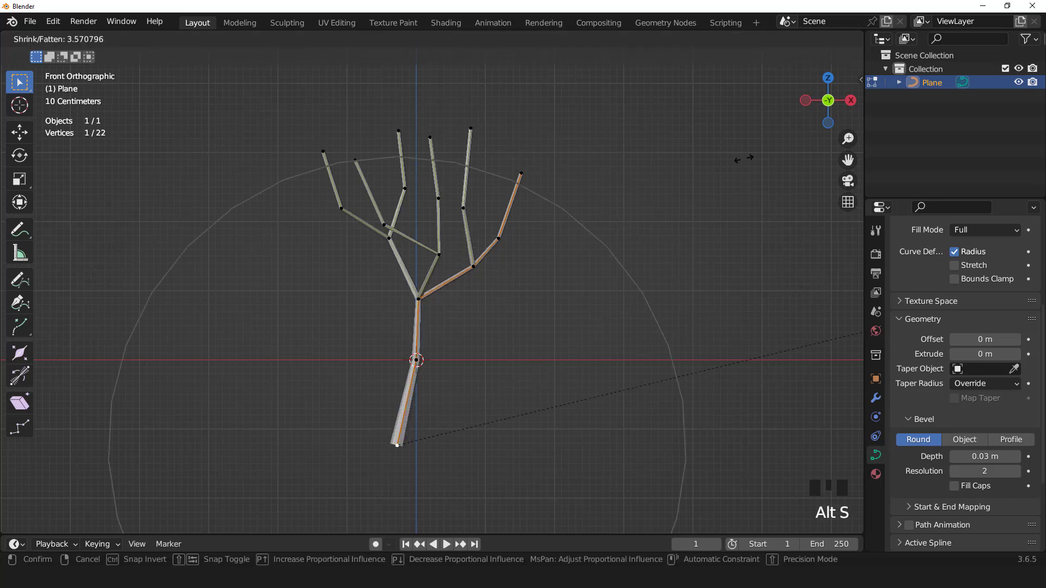
click(186, 171)
- Fatten the trunk base further in two more Shrink/Fatten passes, widening the proportional influence on the second
key(alt+s)
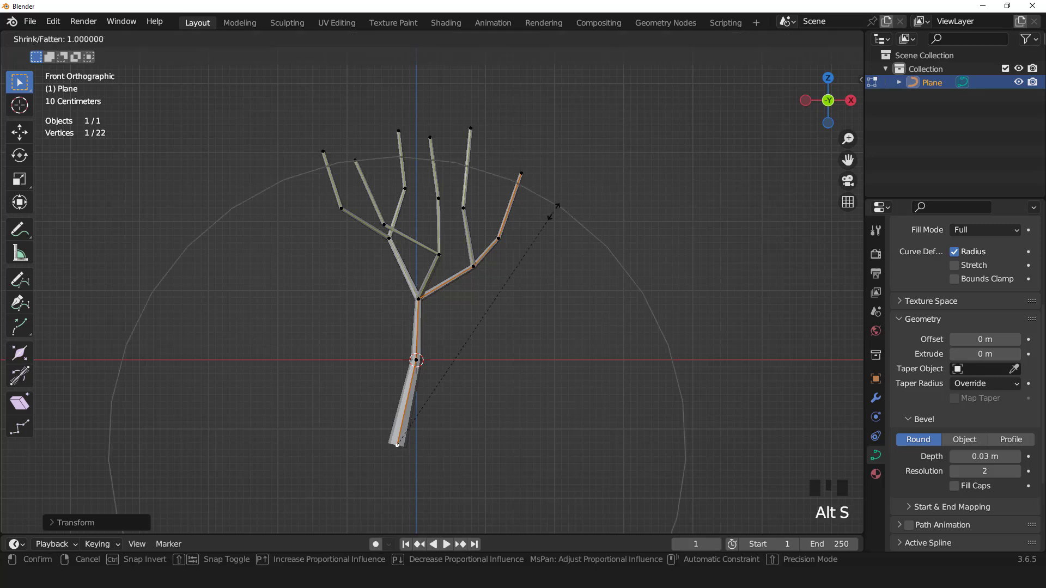
click(2, 157)
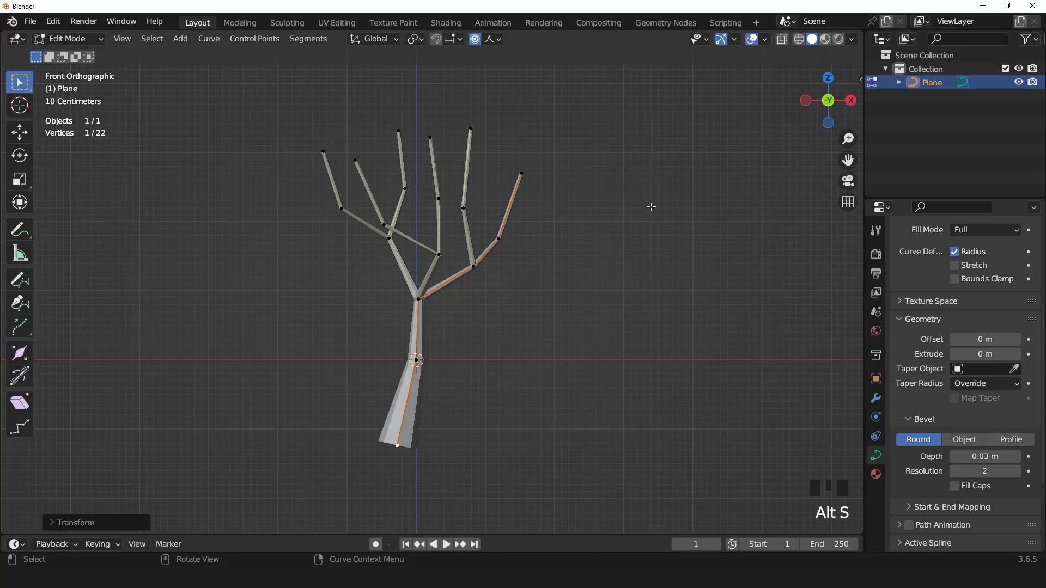
key(alt+s)
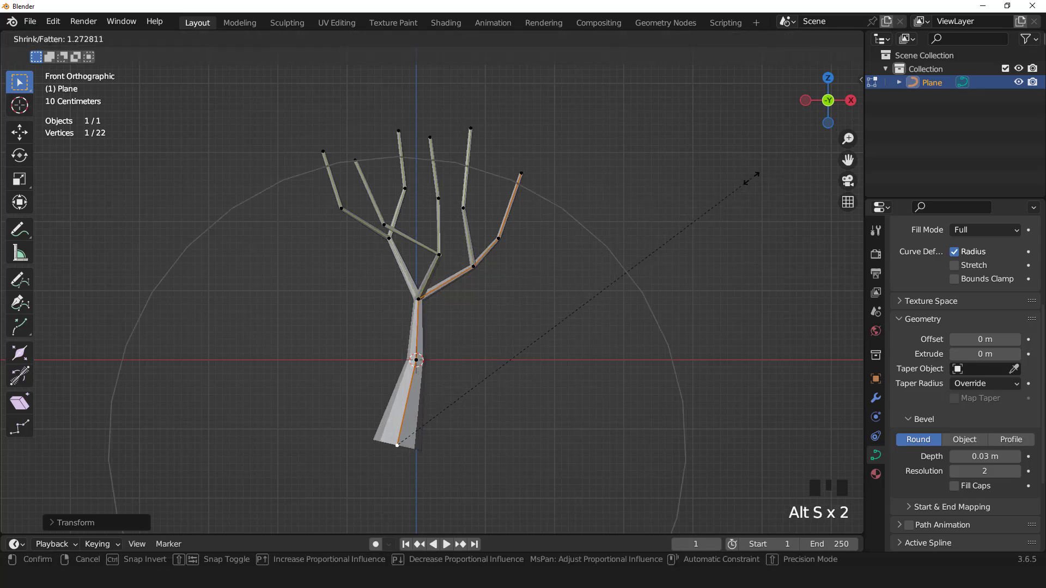
scroll(752, 179, down, 4)
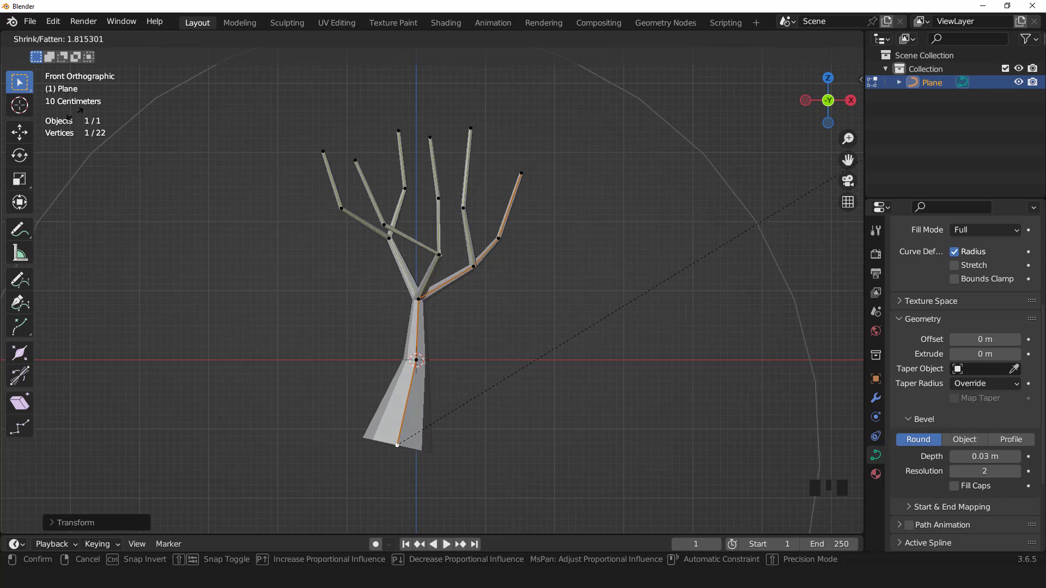
click(658, 297)
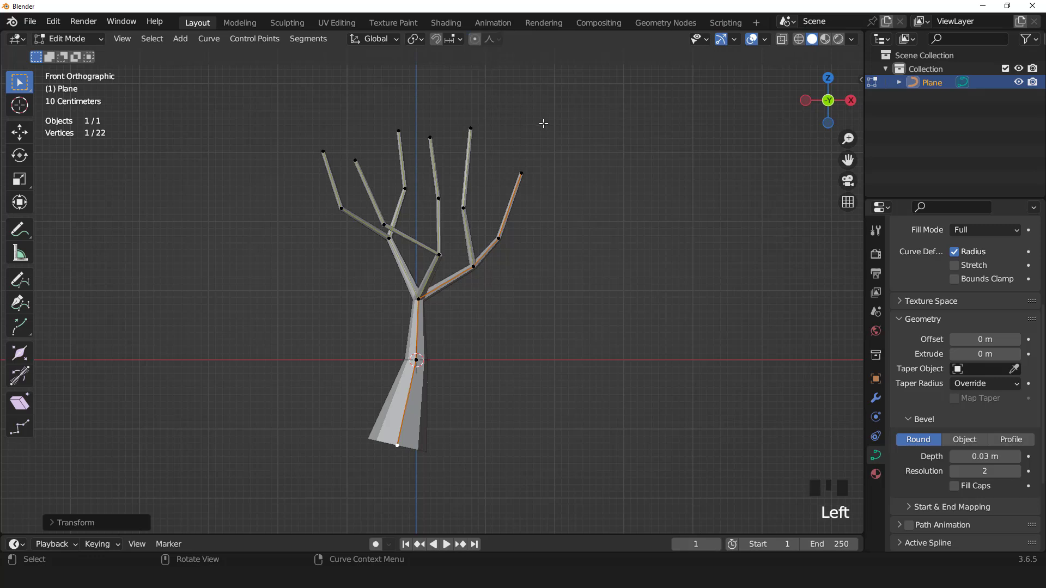
key(alt+s)
key(Escape)
key(a)
key(alt+s)
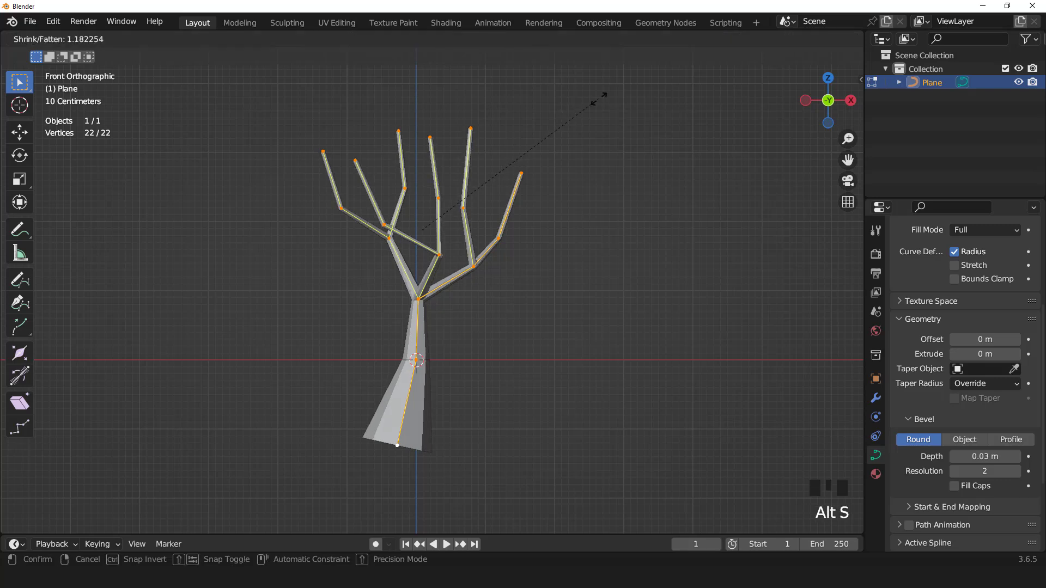
key(Escape)
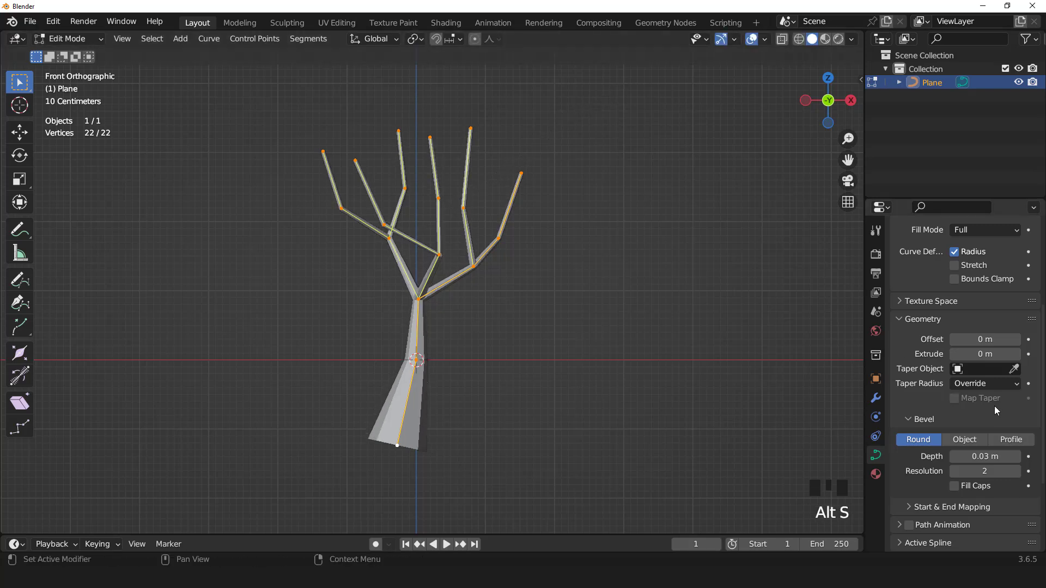
- Set the bevel depth to 0.04 m and convert the tree curve to a mesh in Object Mode
click(1015, 457)
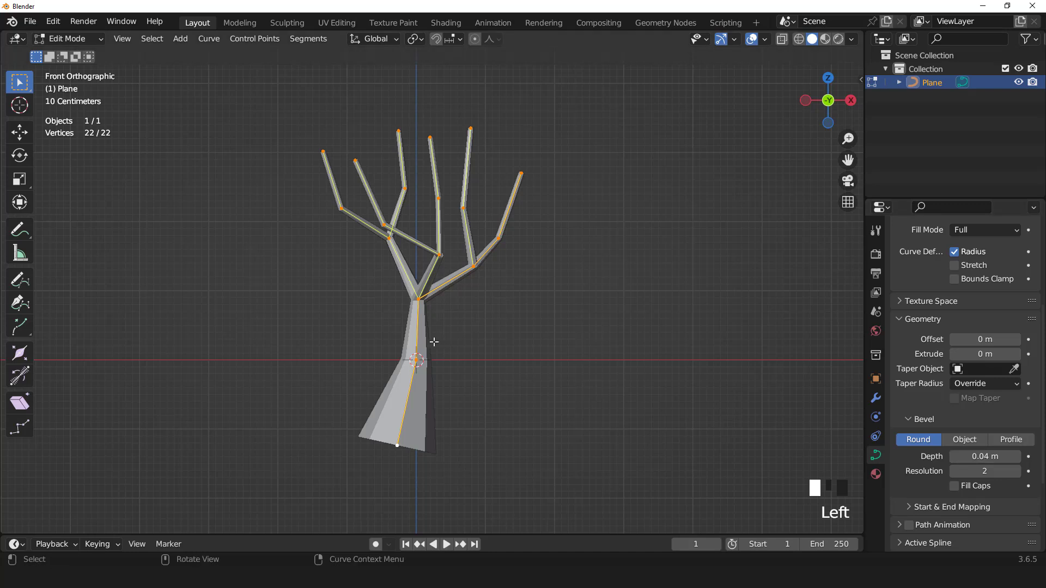
key(Tab)
middle_drag(460, 358, 426, 329)
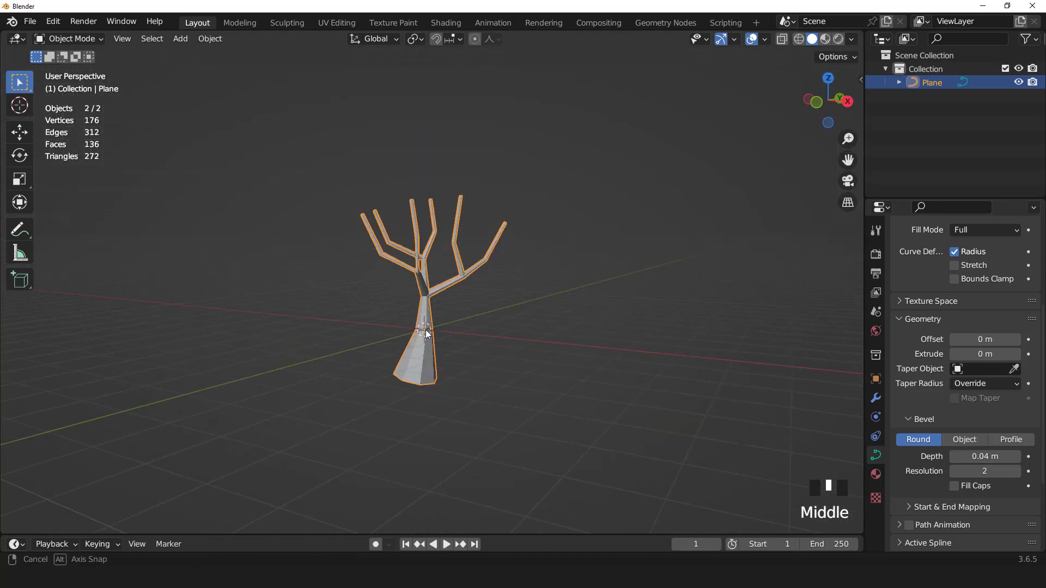
key(KP_1)
right_click(492, 240)
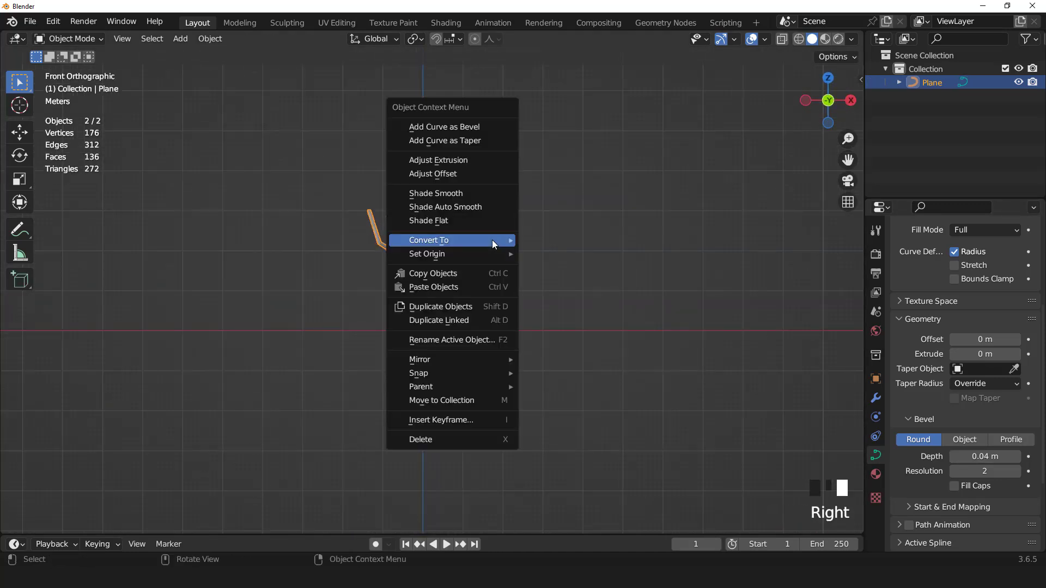
mouse_move(491, 240)
click(542, 255)
- Select the trunk's bottom edge loop in Edit Mode and flatten it by scaling to 0 along Z
scroll(479, 317, up, 4)
key(Tab)
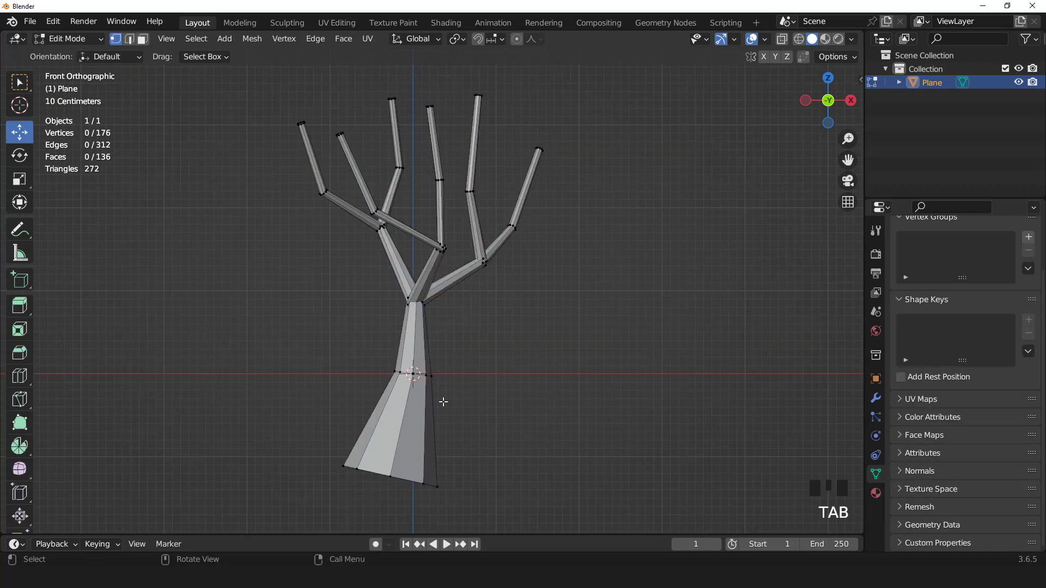
key(2)
click(412, 479)
alt+click(407, 480)
scroll(486, 399, down, 2)
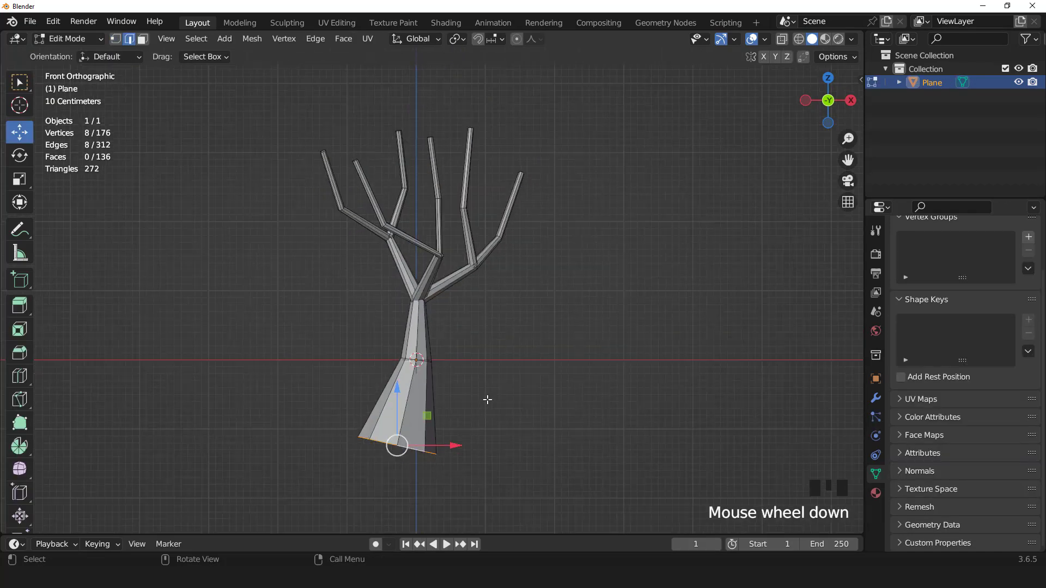
key(s)
key(z)
key(0)
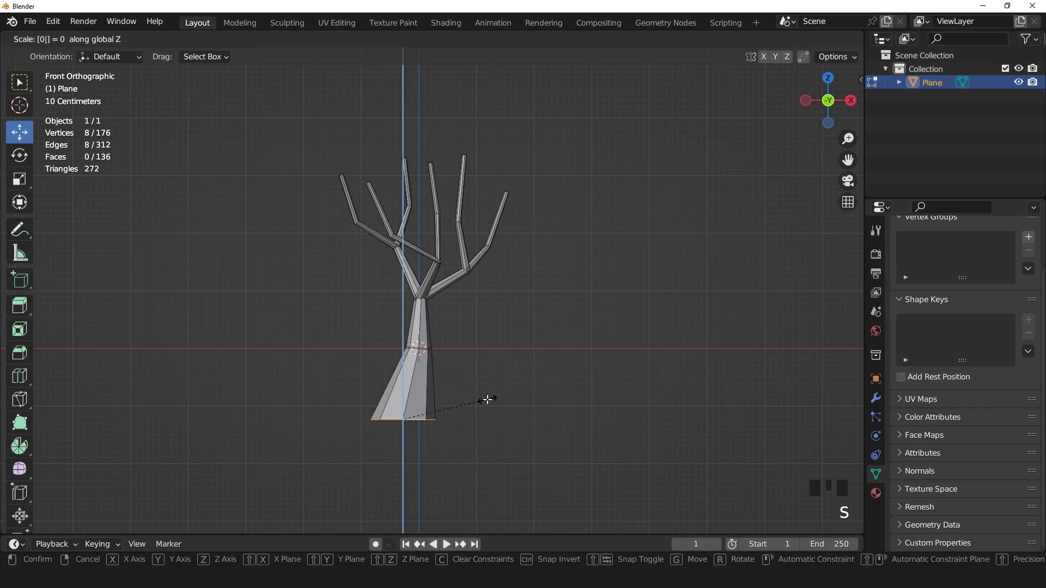
key(Return)
- Nudge the flattened trunk base slightly along X and return to Object Mode
key(s)
key(Escape)
drag(456, 420, 458, 420)
scroll(436, 381, up, 2)
key(Tab)
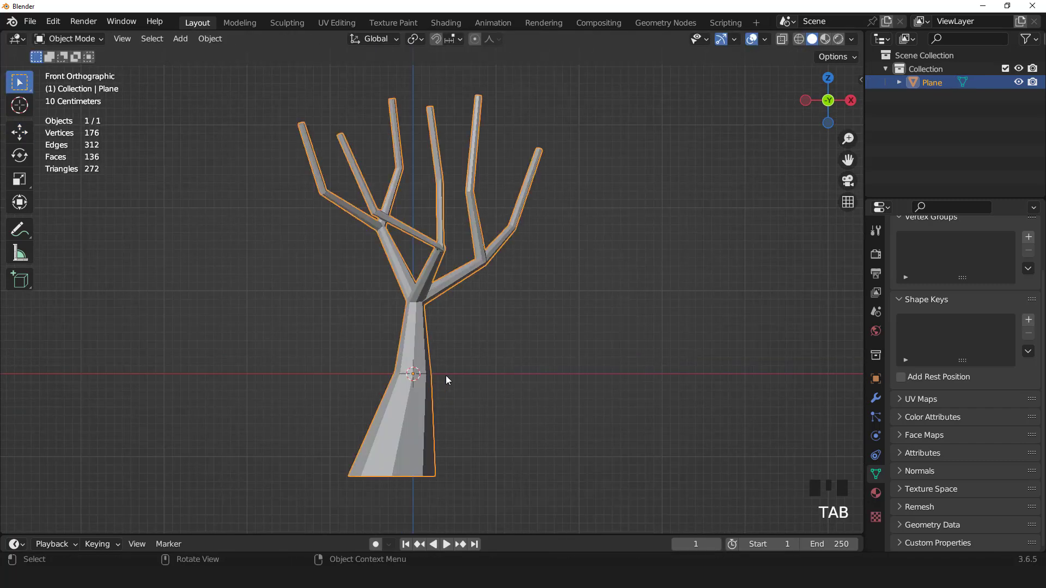
- Add a cube and raise it along Z above the branches in Edit Mode
scroll(446, 375, down, 3)
middle_drag(454, 355, 387, 322)
key(KP_1)
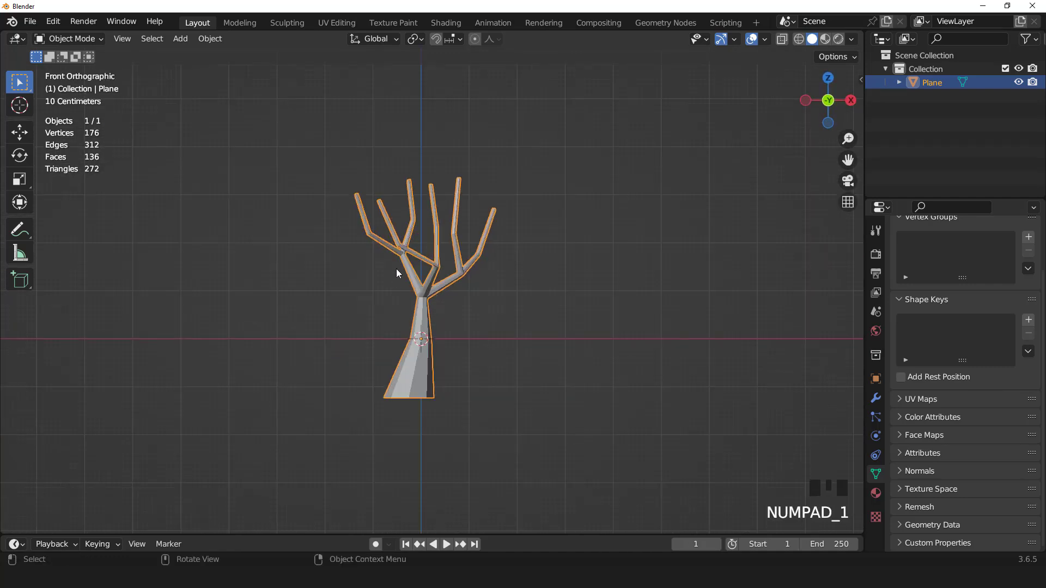
click(178, 39)
mouse_move(214, 54)
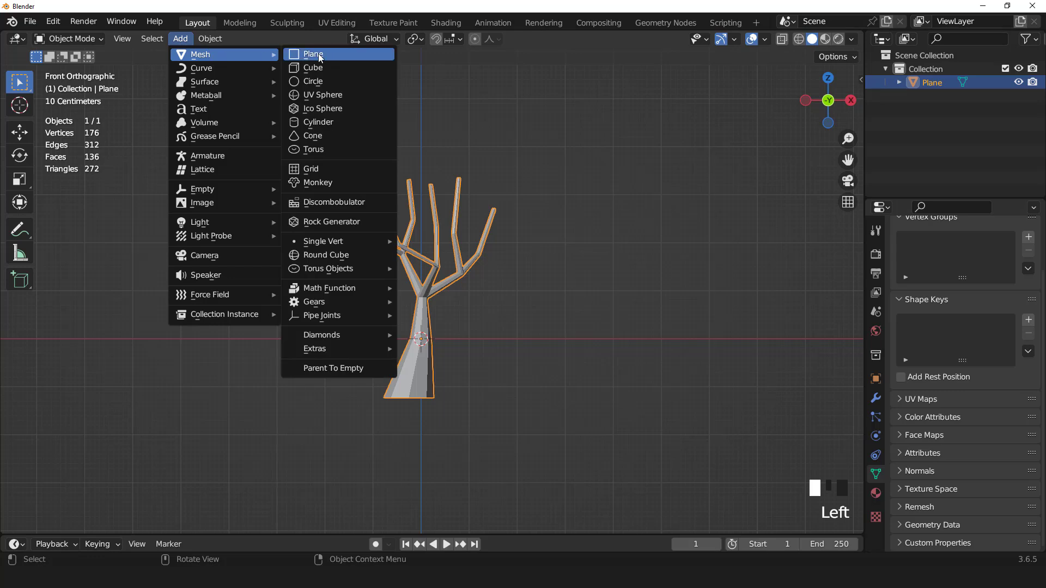
click(319, 67)
key(Tab)
key(grave)
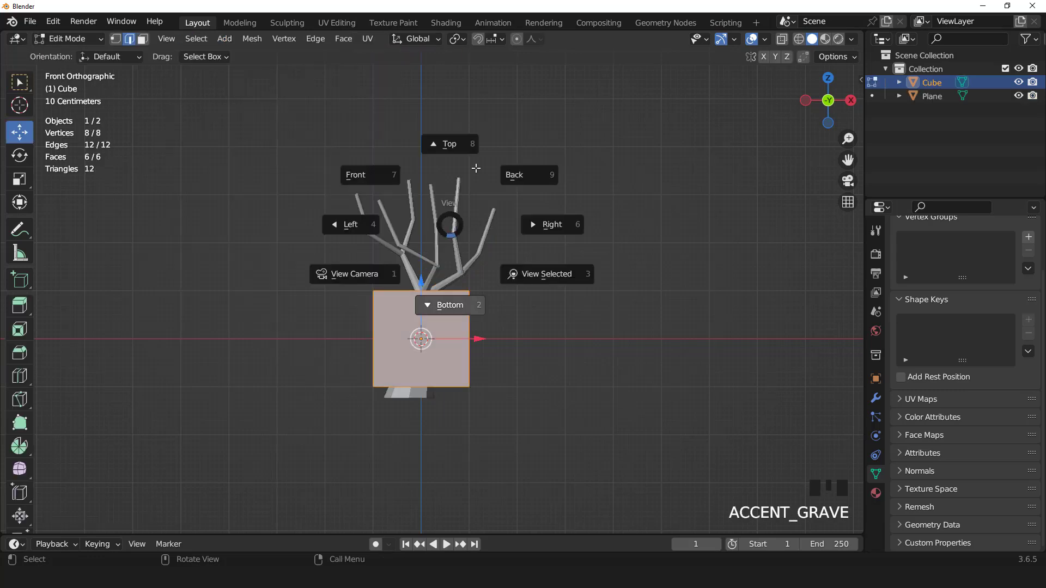
scroll(429, 284, up, 1)
drag(429, 284, 421, 86)
- Scale the cube down to about half its size and move it over the outermost right branch tip in top view
key(KP_7)
scroll(492, 195, up, 3)
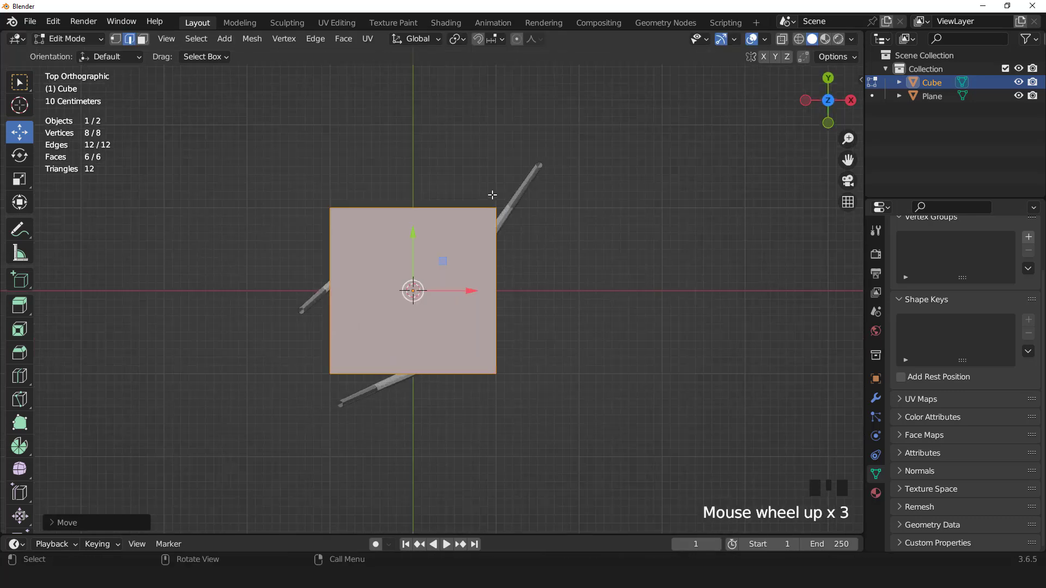
key(s)
click(435, 214)
key(s)
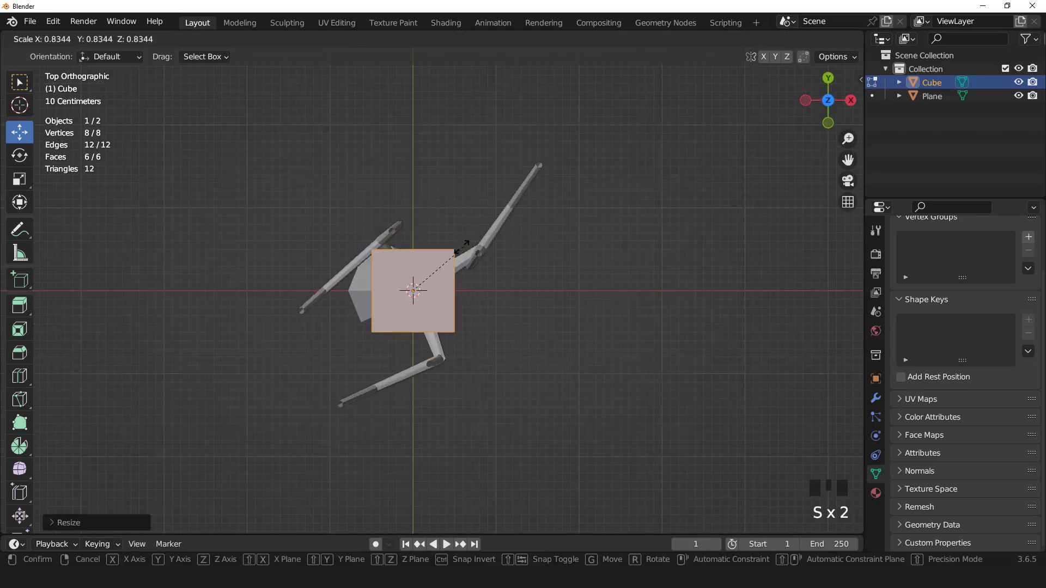
click(468, 248)
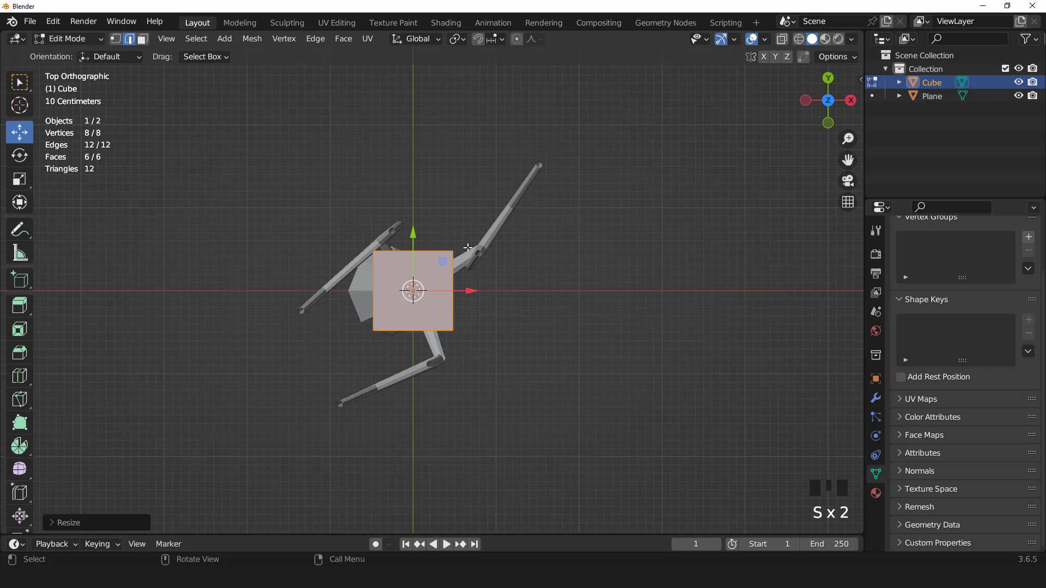
key(g)
click(591, 174)
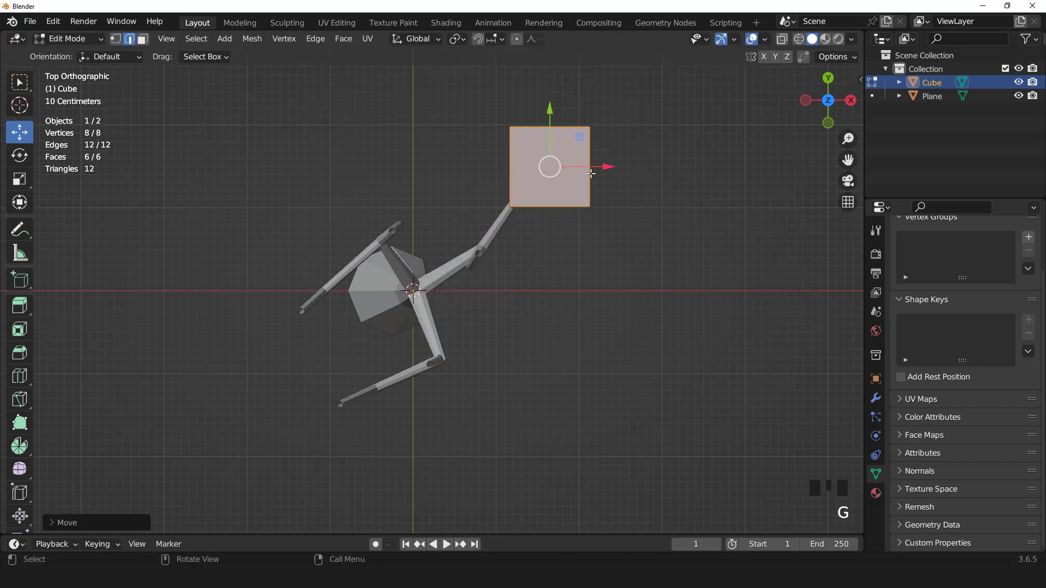
- Duplicate the cube over the leftmost branch tip in top view and lower the copy onto that tip in front view
key(shift+d)
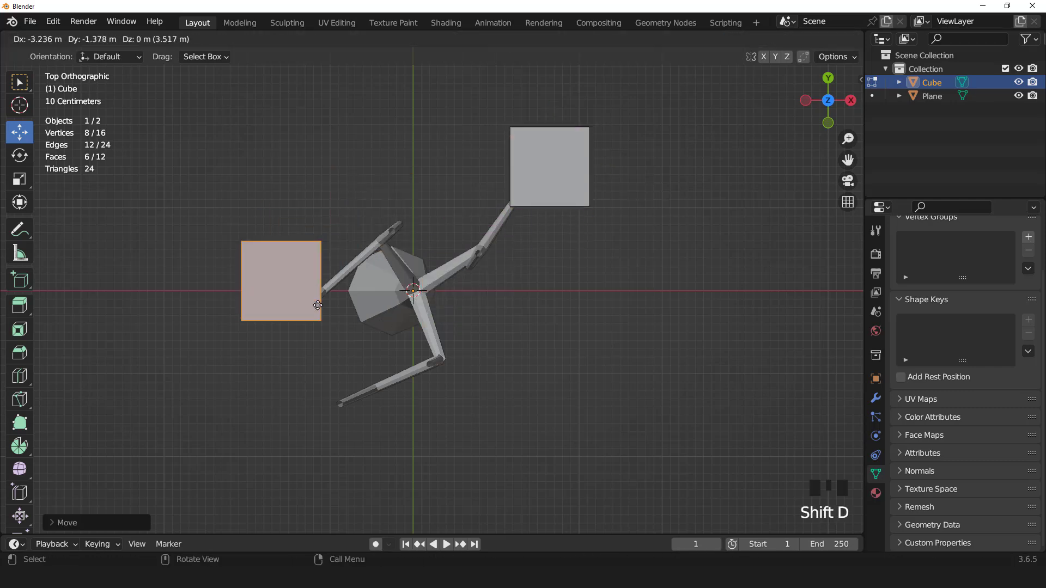
click(316, 304)
key(KP_3)
scroll(478, 296, down, 3)
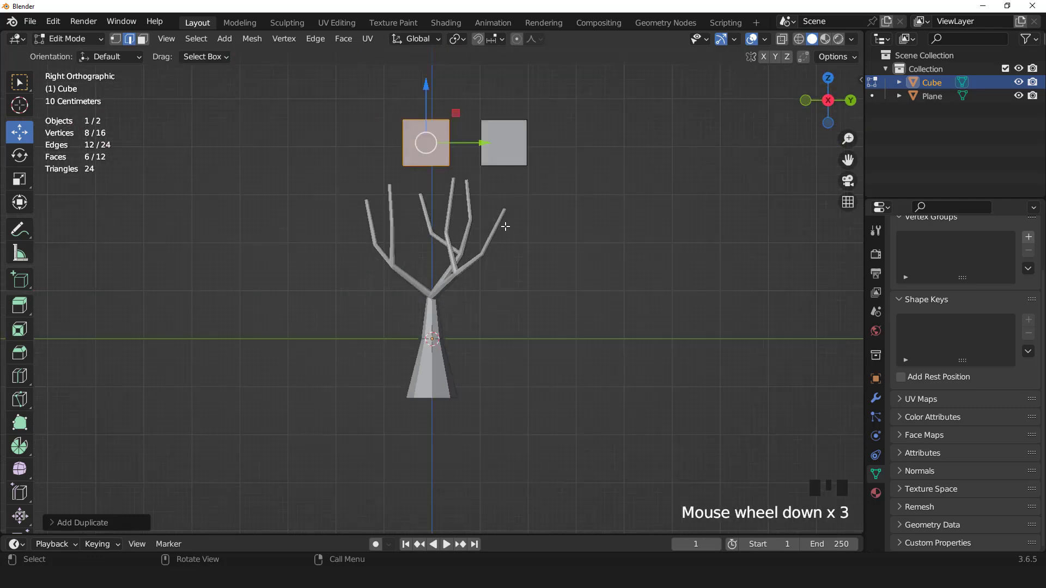
scroll(506, 225, up, 1)
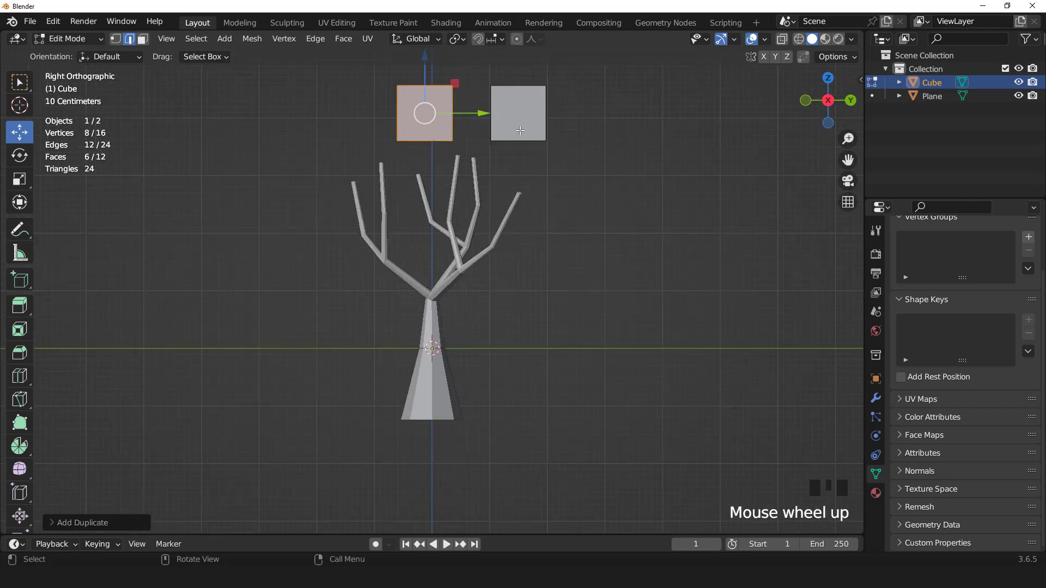
middle_drag(509, 172, 477, 220)
middle_drag(546, 232, 514, 219)
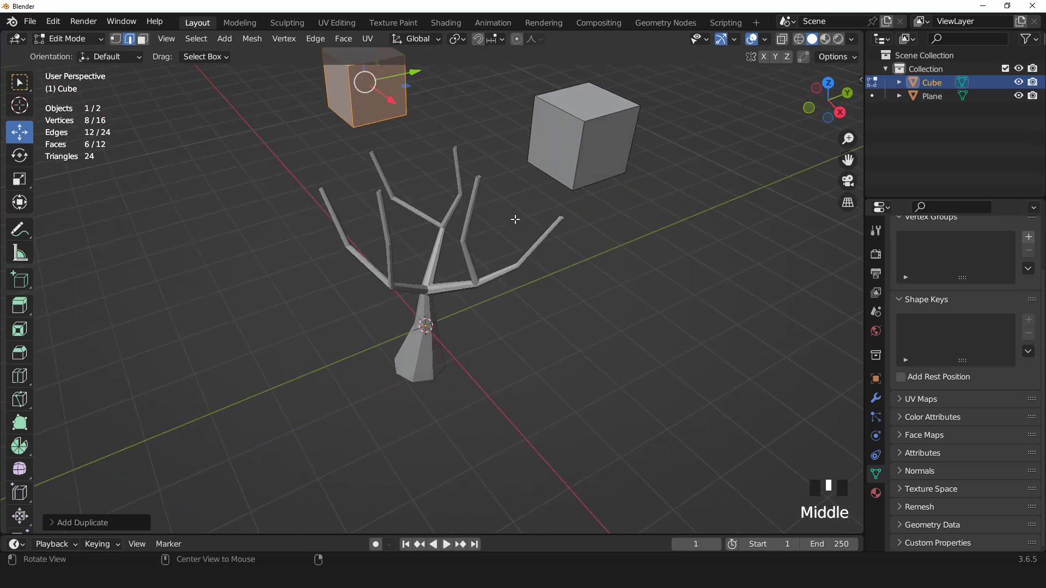
key(KP_1)
key(KP_1)
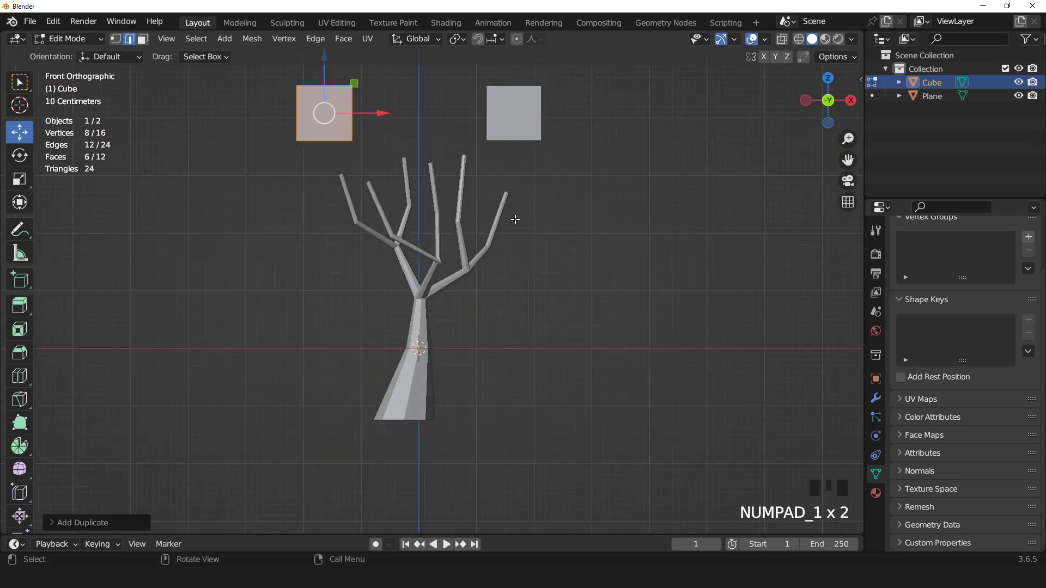
key(g)
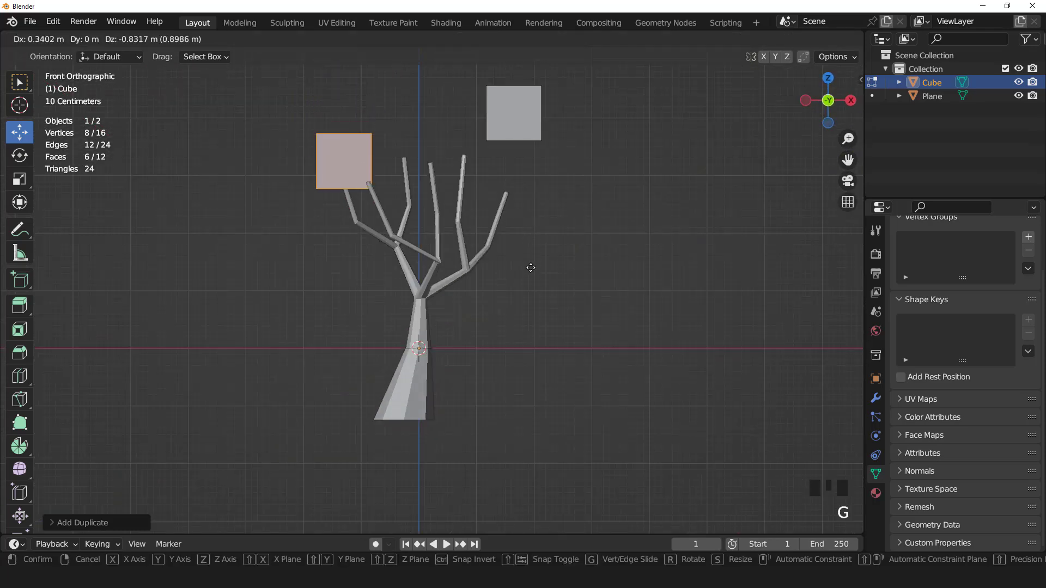
click(519, 262)
middle_drag(519, 262, 386, 222)
key(KP_1)
- Select the whole original cube and lower it onto the outermost right branch tip in front view
click(553, 134)
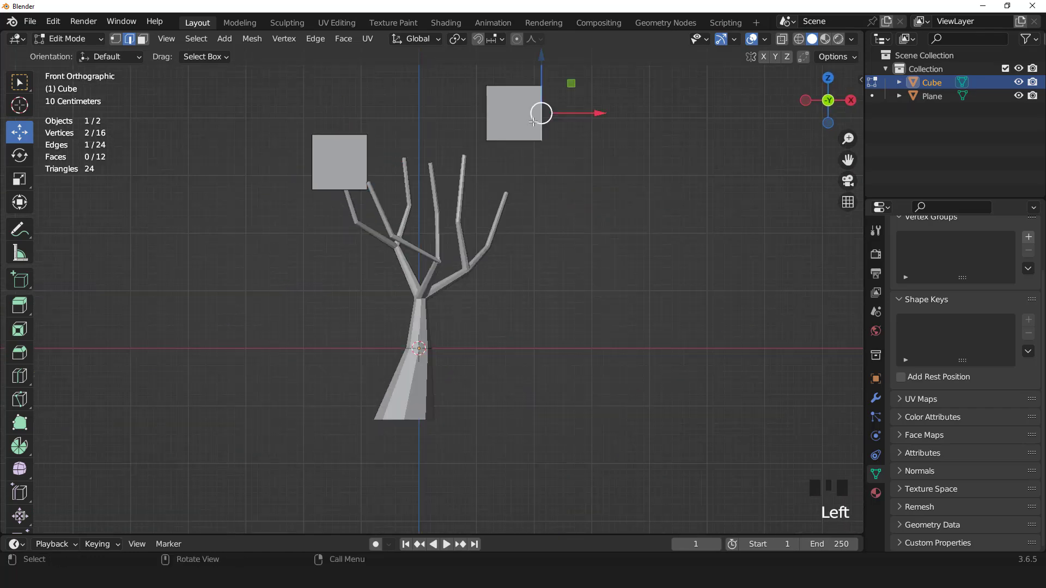
key(l)
key(g)
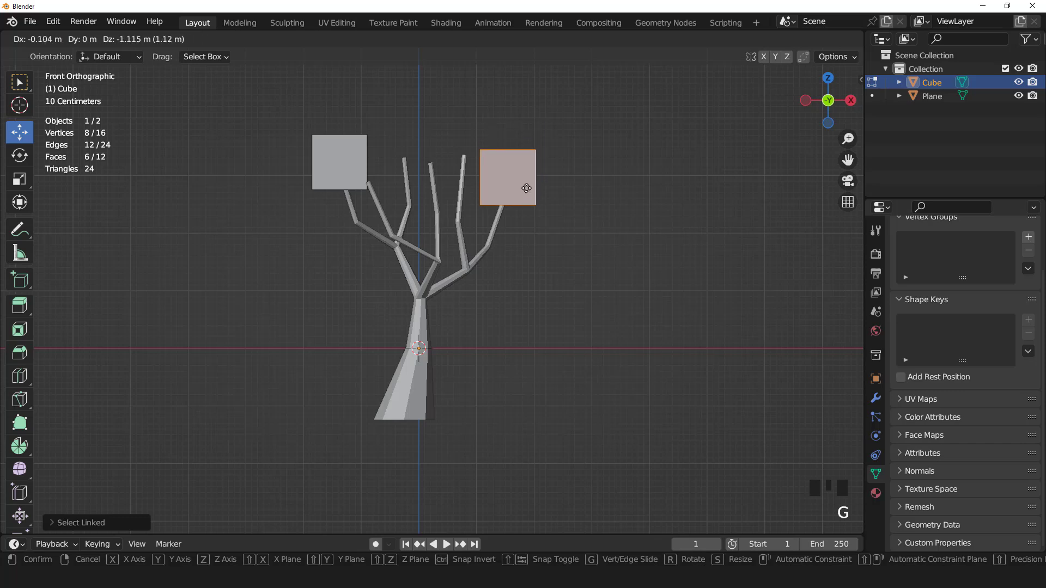
click(526, 187)
- Tilt the right branch's cube in the front and right views and scale it to about 0.85
key(r)
click(556, 226)
key(KP_3)
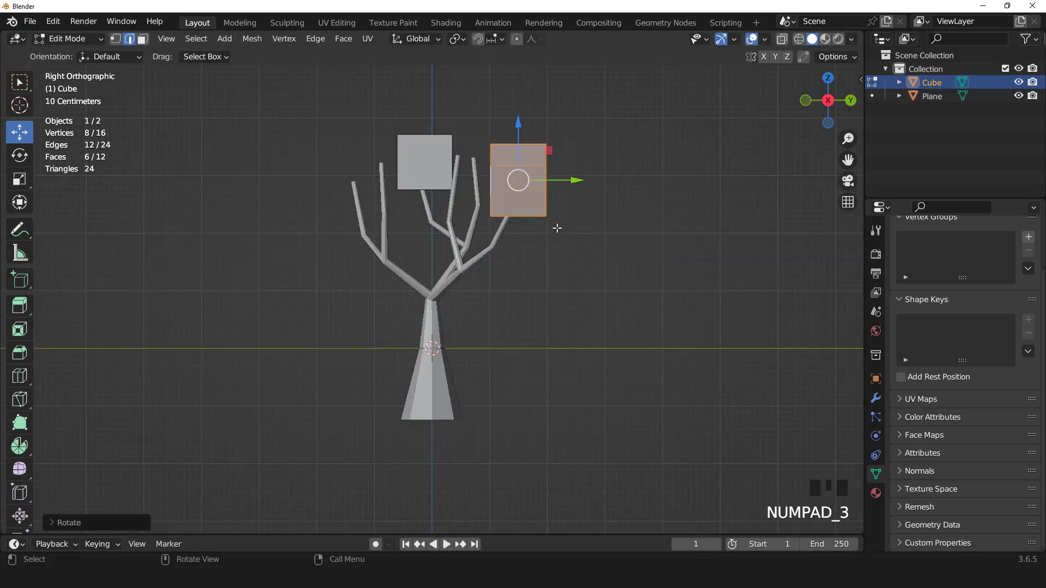
key(r)
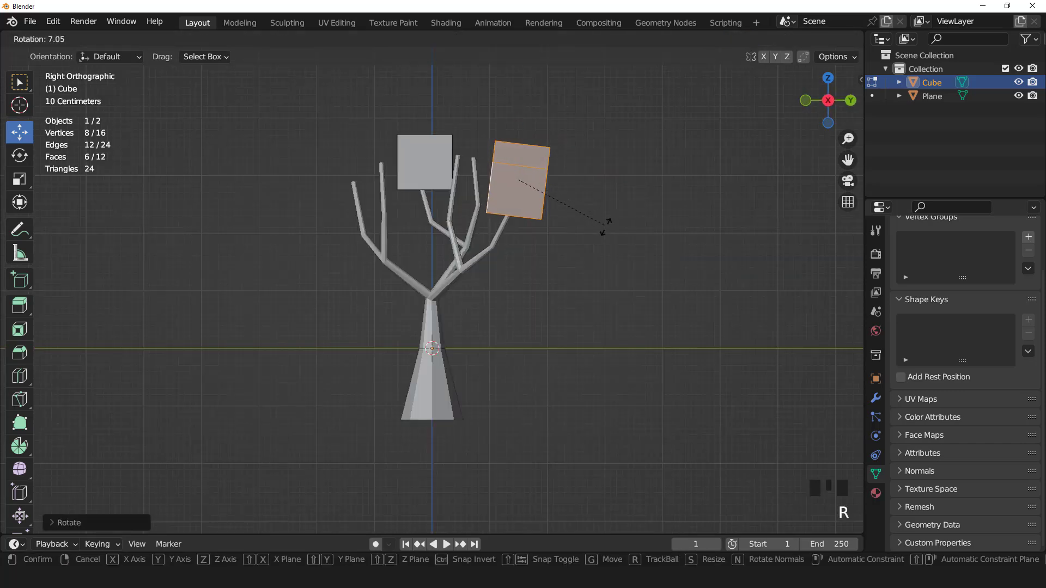
click(616, 238)
key(s)
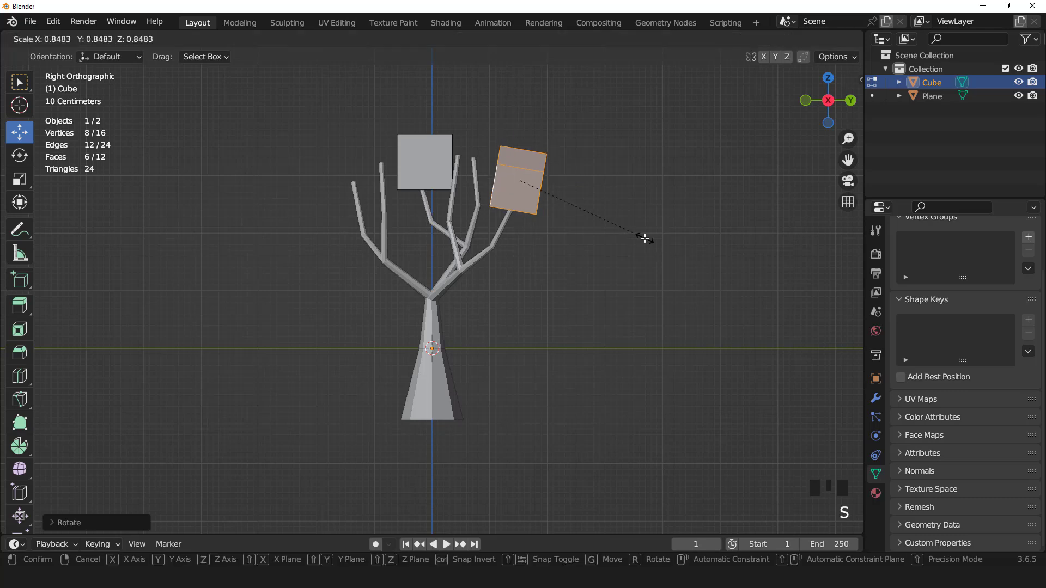
click(643, 236)
- Duplicate the leftmost cube onto the neighbouring front branch tip and adjust the copy's position in front view
key(KP_7)
click(351, 298)
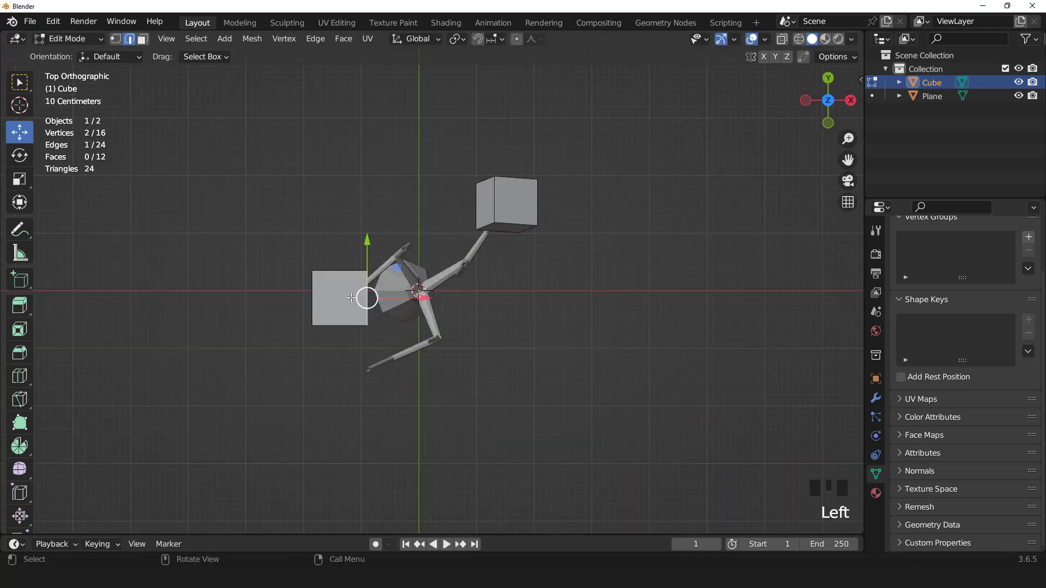
key(l)
key(shift+d)
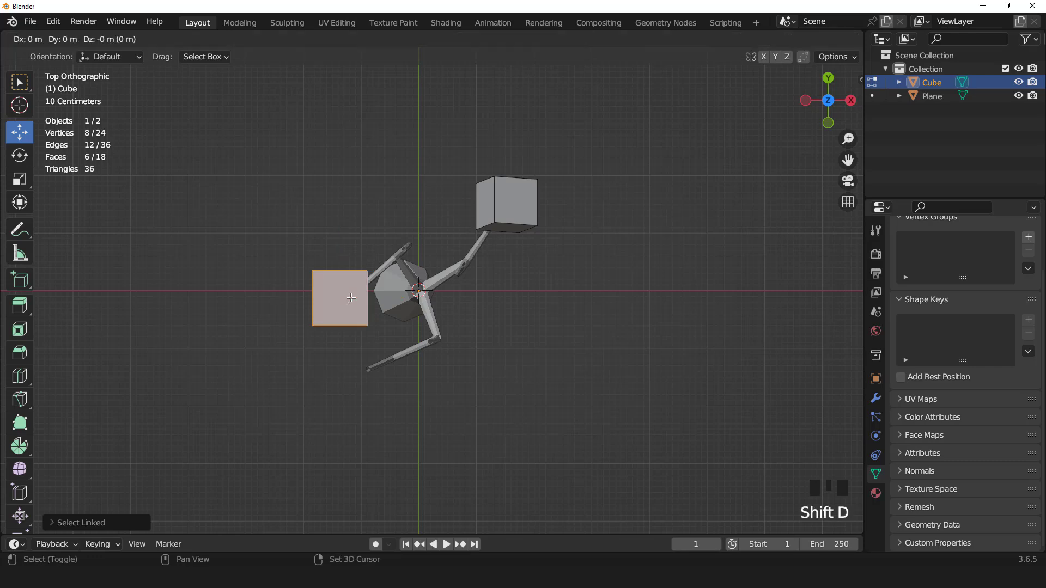
click(369, 372)
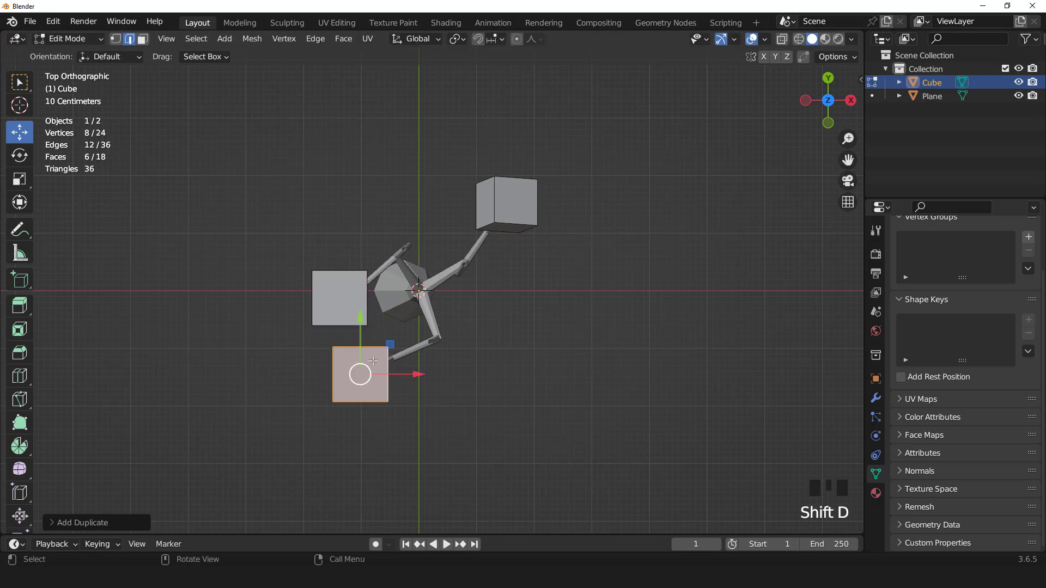
key(KP_1)
key(g)
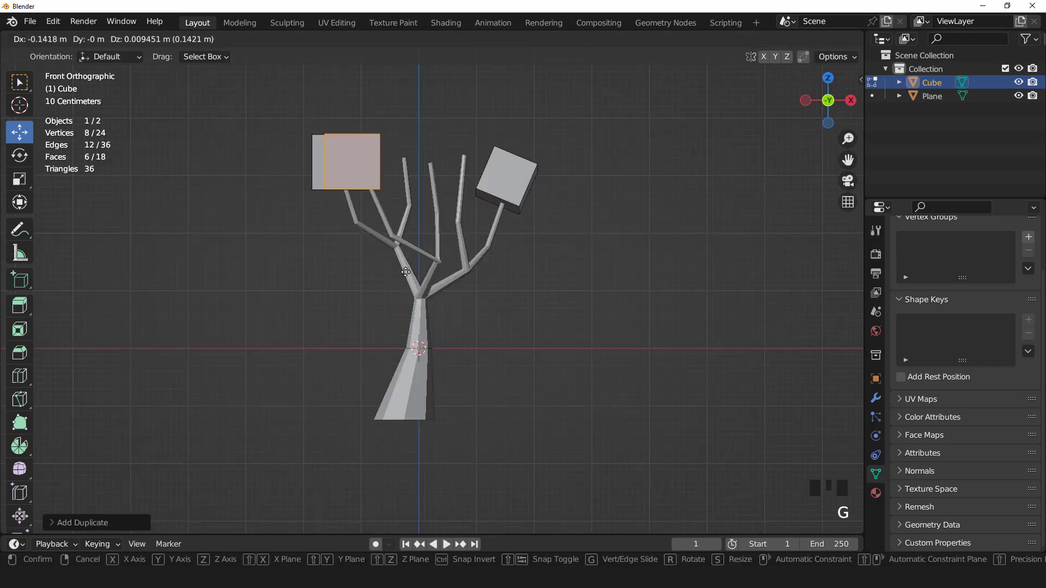
click(401, 273)
- Rotate the new cube slightly in left view and move it down onto its branch tip
middle_drag(401, 272, 488, 227)
key(ctrl+KP_3)
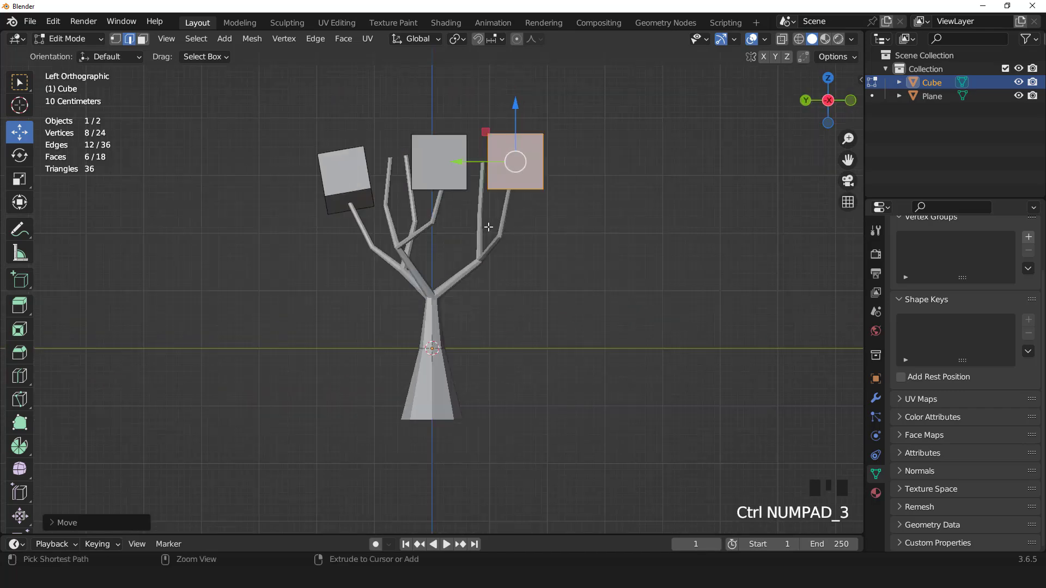
scroll(488, 228, up, 1)
key(r)
click(582, 252)
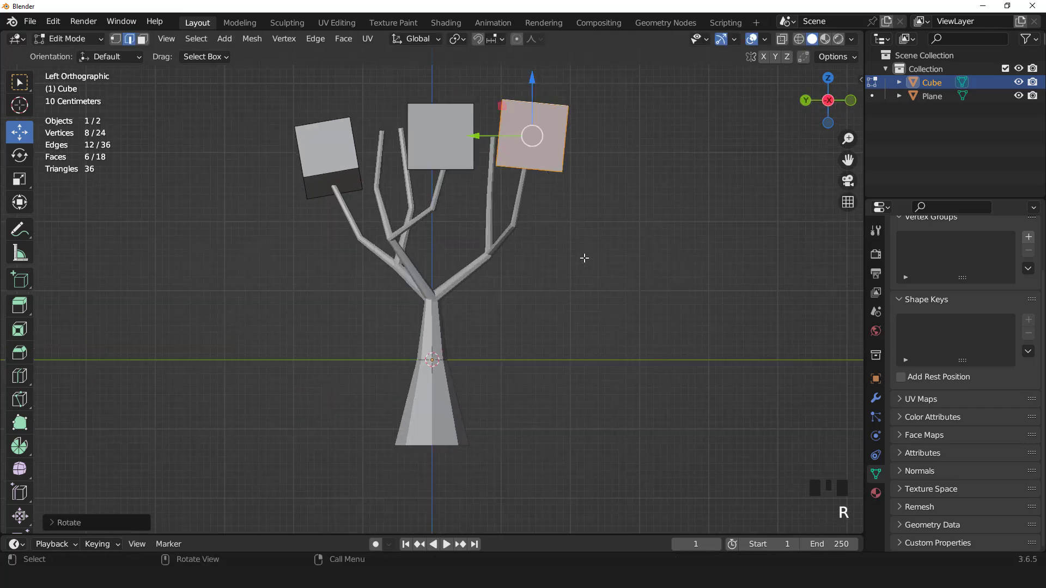
key(g)
click(585, 265)
- Duplicate the tilted cube onto the adjacent branch, shift the copy along X in front view and rotate it in left view
key(shift+d)
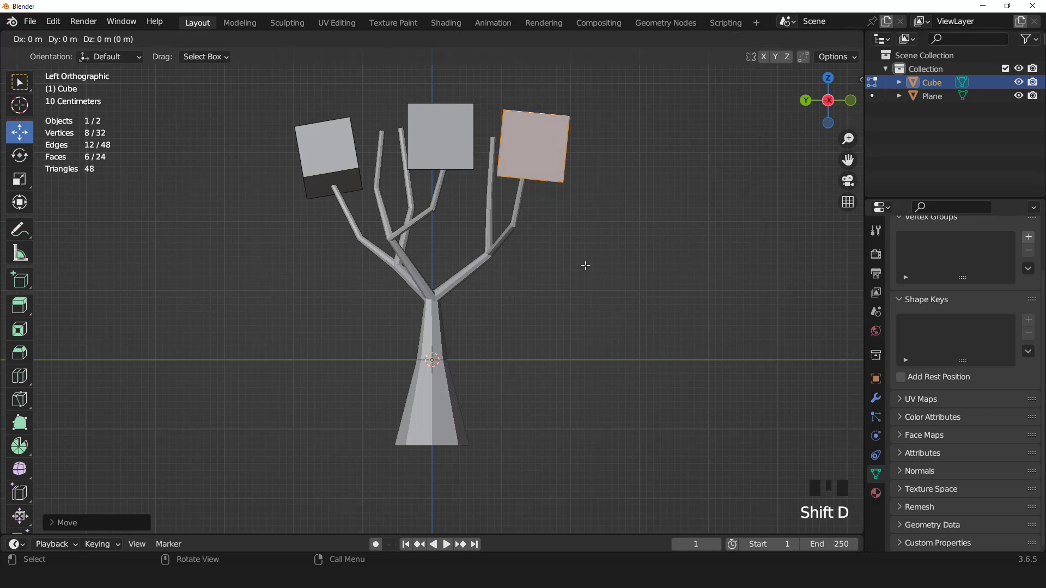
click(553, 249)
key(KP_1)
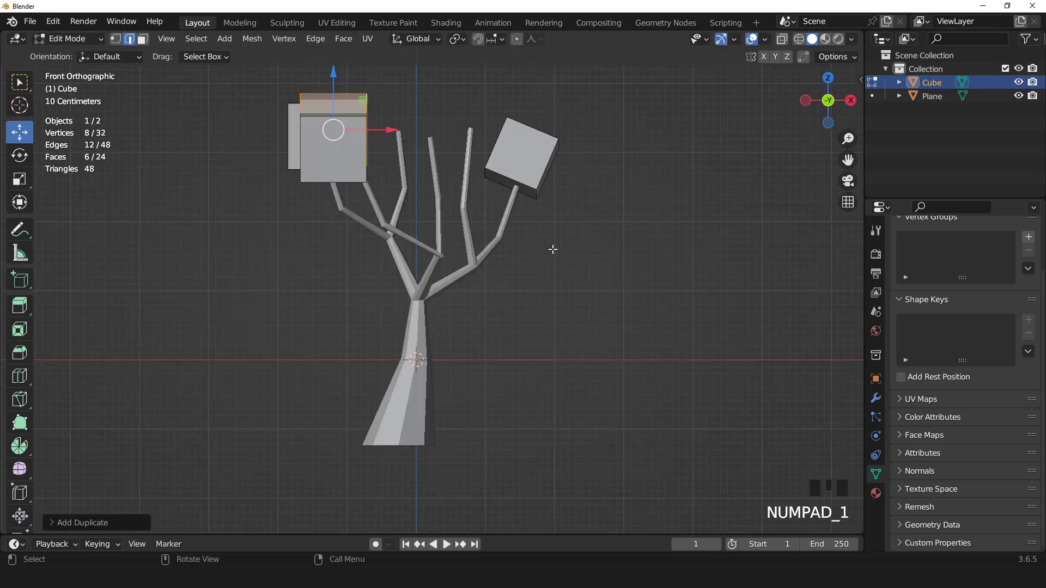
drag(400, 130, 449, 131)
key(ctrl+KP_3)
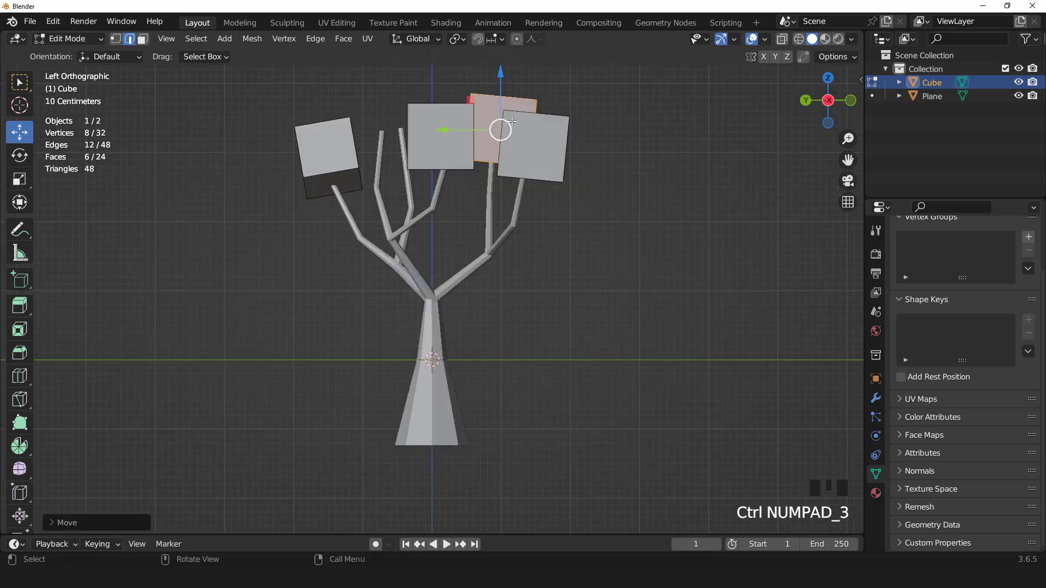
key(r)
click(553, 127)
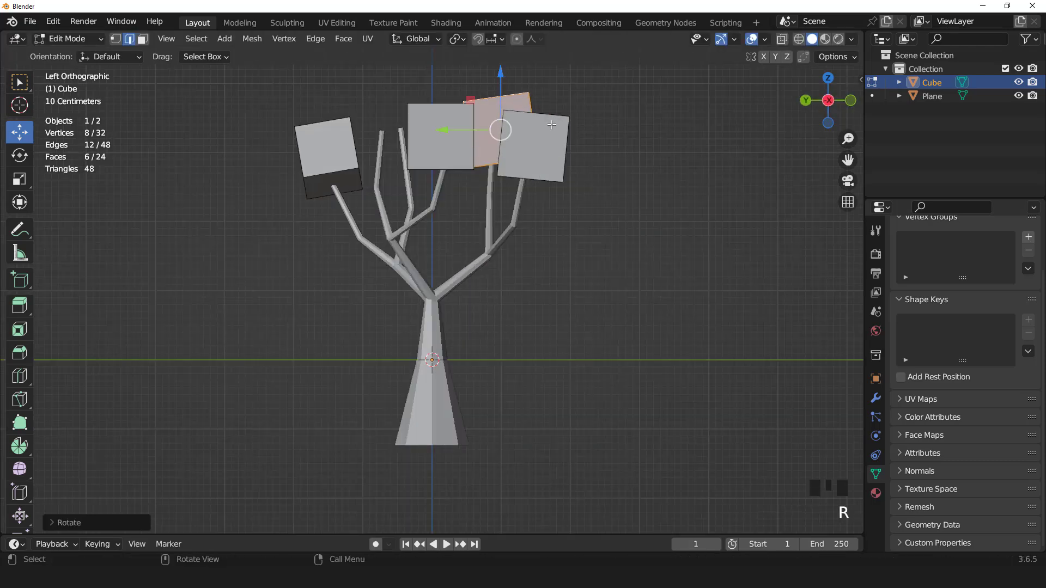
- Extrude the selected cube in place as another copy, rotate it, and slide it along Y to the next branch tip
key(e)
click(552, 127)
key(r)
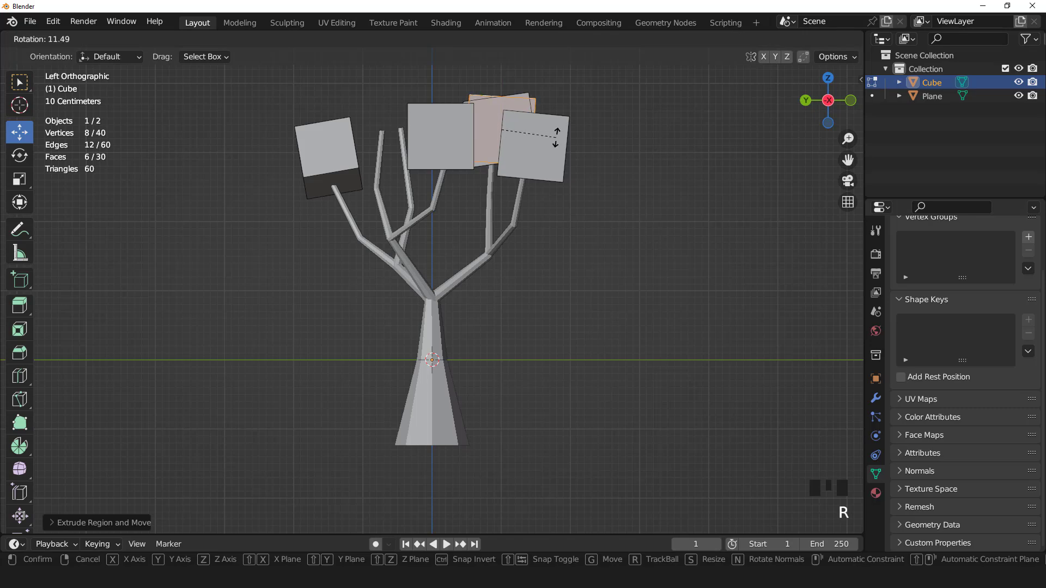
click(555, 137)
middle_drag(556, 137, 488, 217)
drag(487, 217, 375, 224)
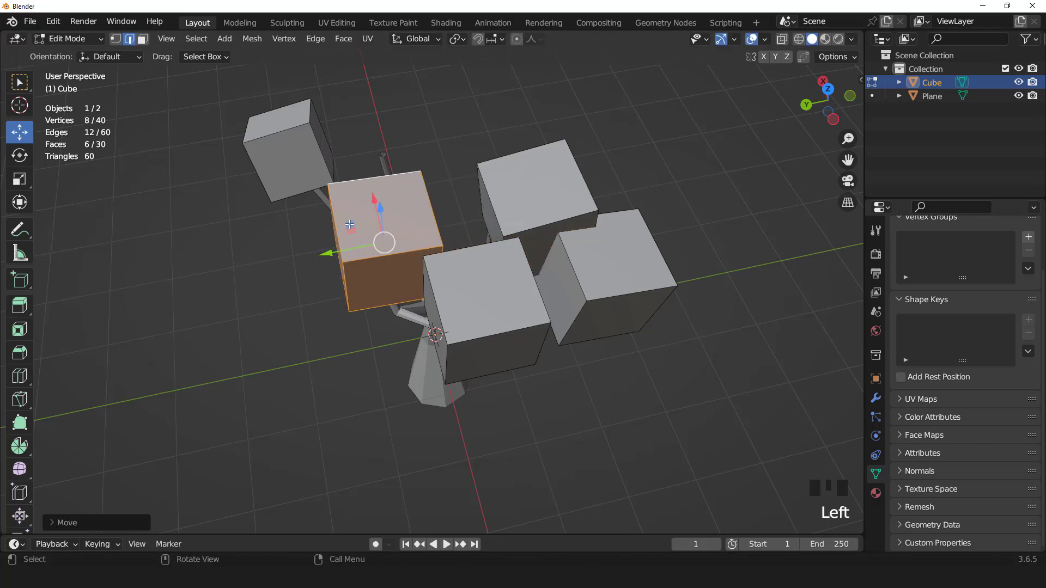
key(KP_1)
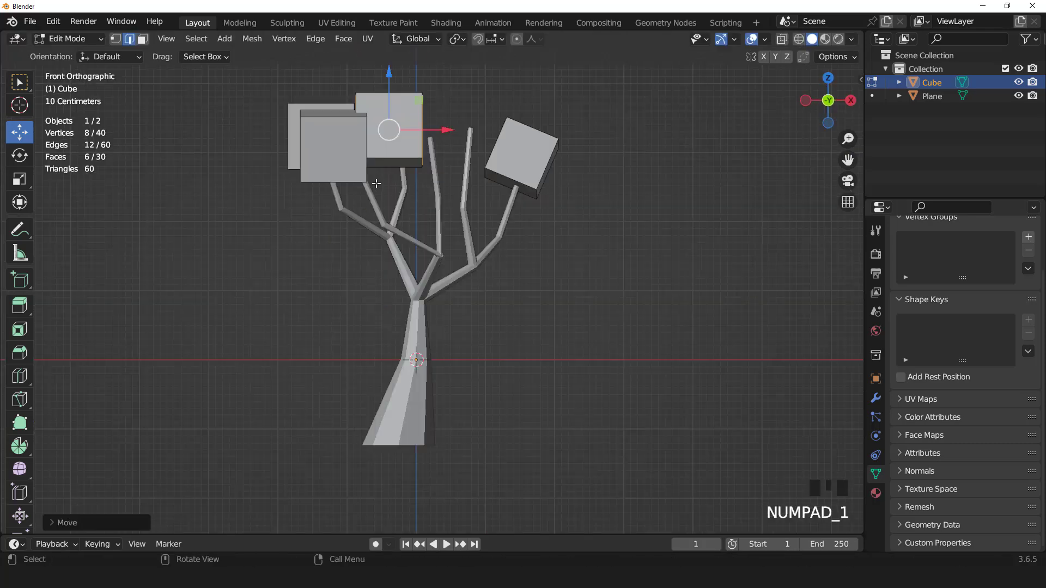
- Shift the selected cube along X to the next free branch, then rotate and reposition it on the tip in right view
drag(432, 131, 507, 131)
middle_drag(507, 130, 325, 159)
key(KP_3)
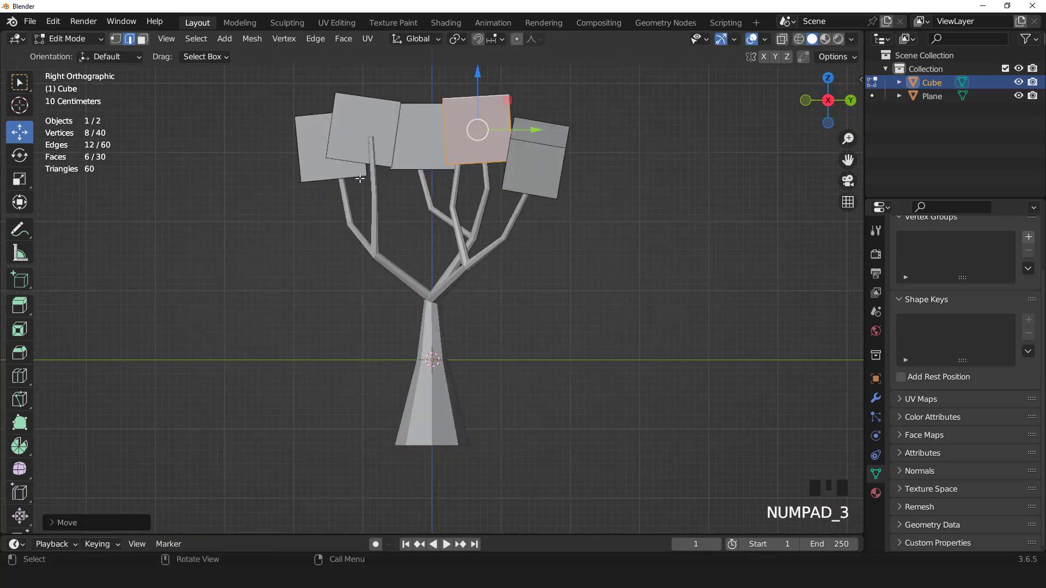
key(r)
right_click(386, 199)
key(r)
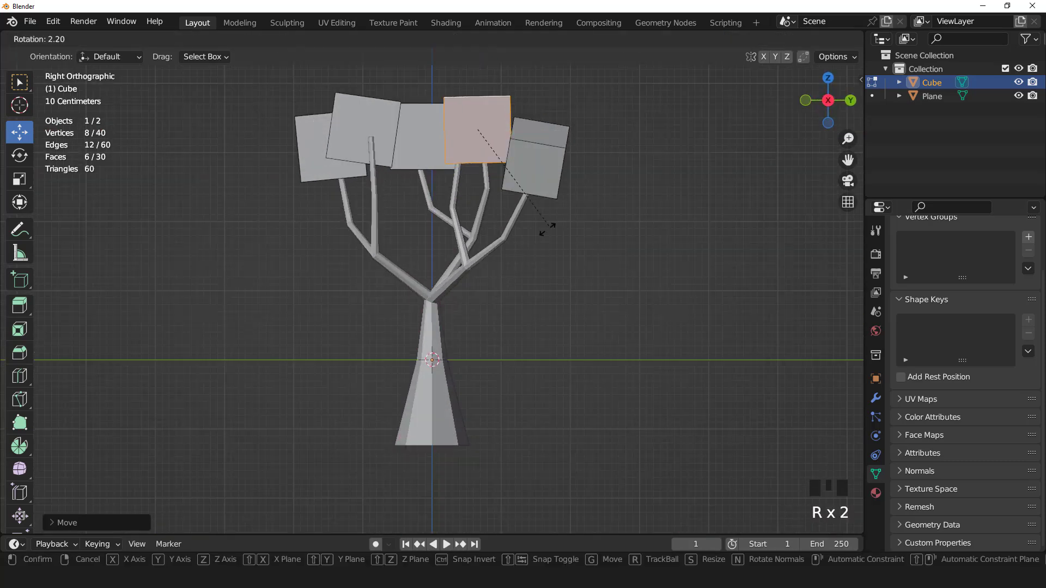
click(534, 251)
key(g)
click(516, 254)
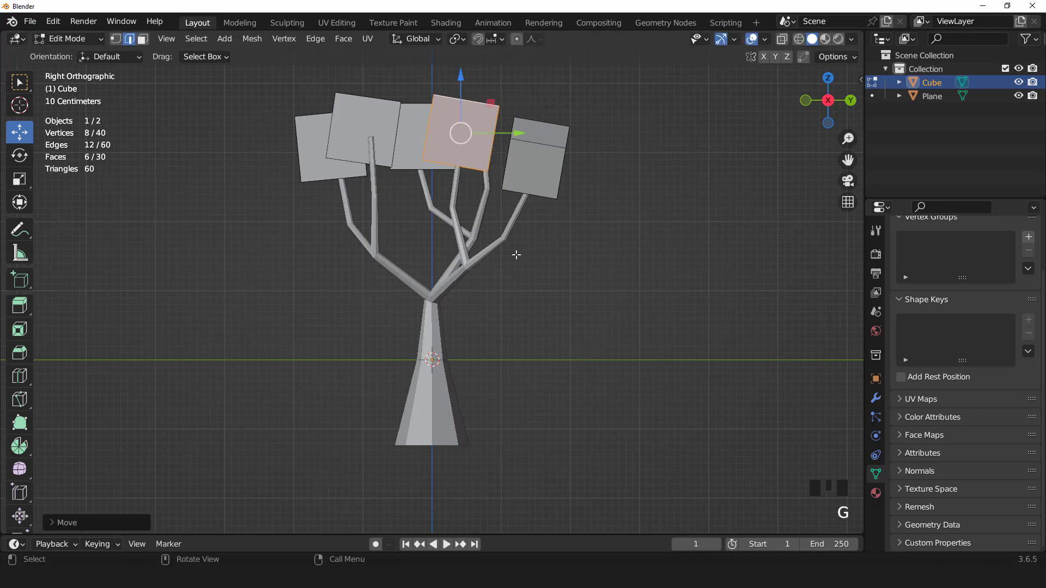
- Move the tilted front cube along X onto the front middle branch, lower it over the tip and enlarge it slightly
middle_drag(480, 214, 405, 199)
click(402, 197)
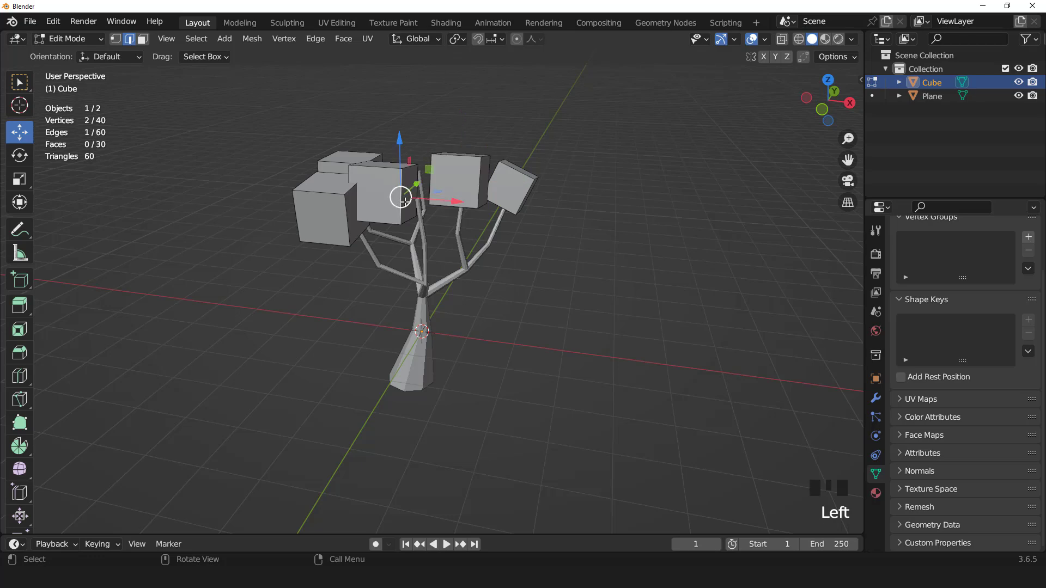
key(l)
drag(421, 200, 466, 199)
key(KP_1)
scroll(449, 193, up, 1)
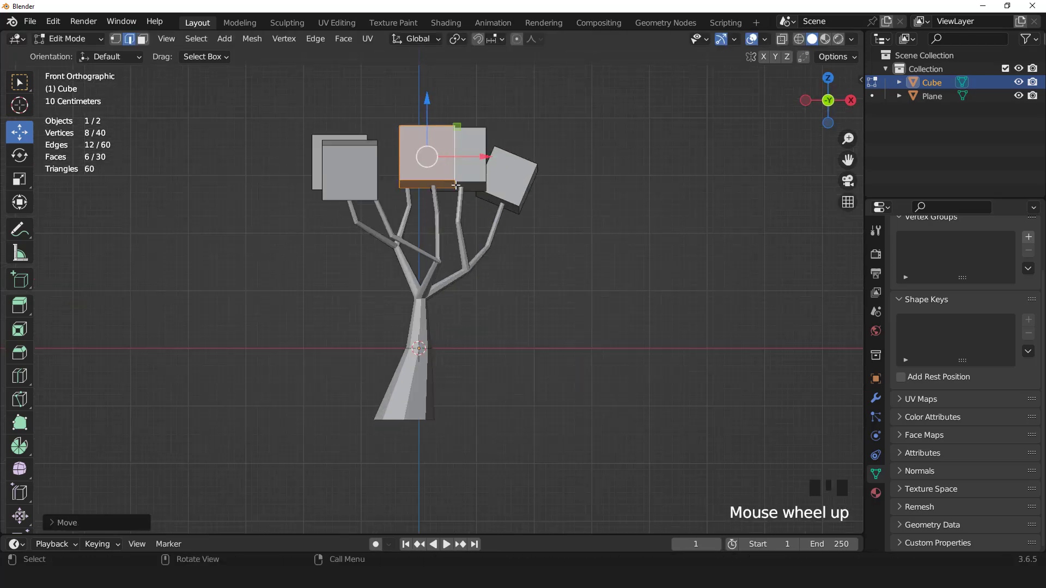
drag(485, 157, 488, 157)
drag(431, 106, 432, 124)
key(s)
click(509, 234)
- Duplicate the untilted cube on the far -X branch along Y and shift the copy along X over the bare back branch
middle_drag(509, 234, 541, 236)
click(541, 235)
key(l)
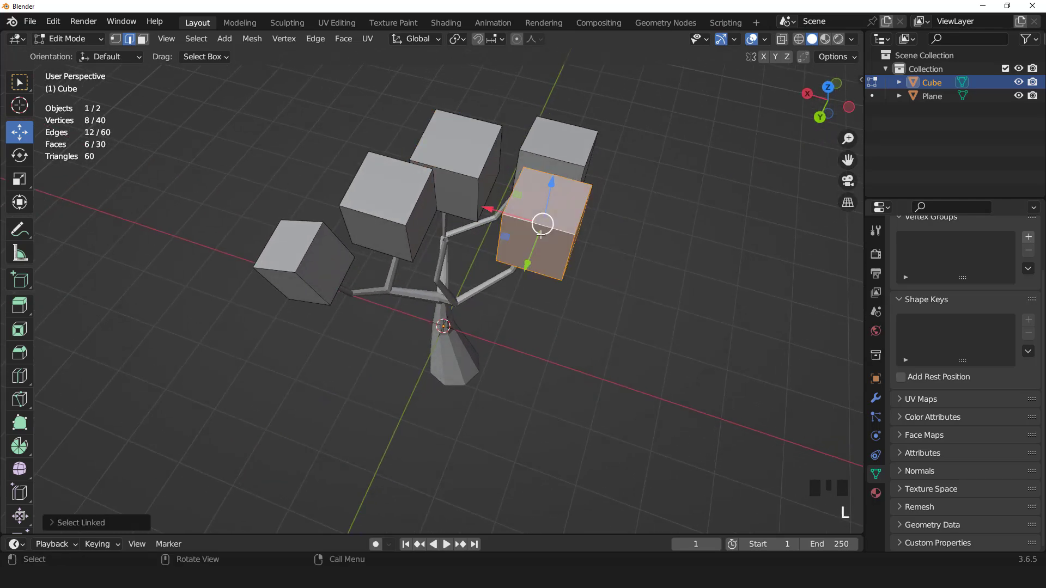
key(shift+d)
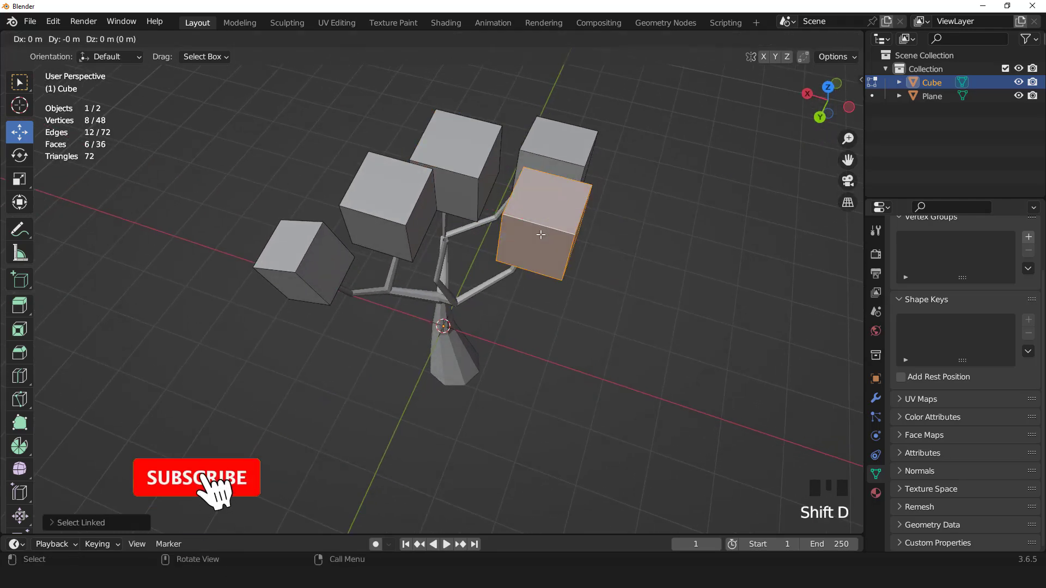
key(y)
click(506, 297)
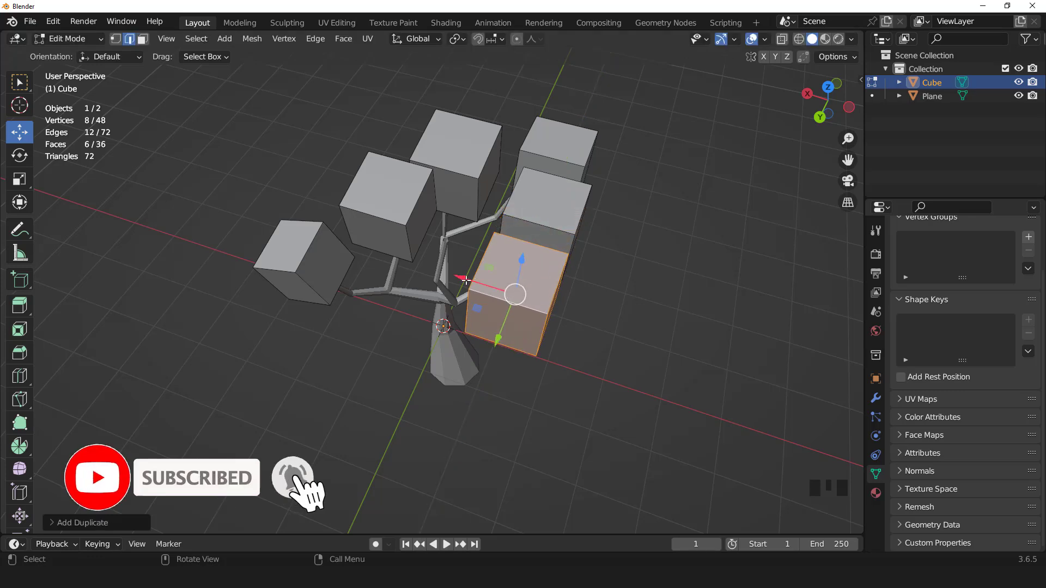
drag(465, 280, 401, 261)
- Scale the new back cube down slightly and move it onto its branch tip in back view
middle_drag(402, 261, 391, 190)
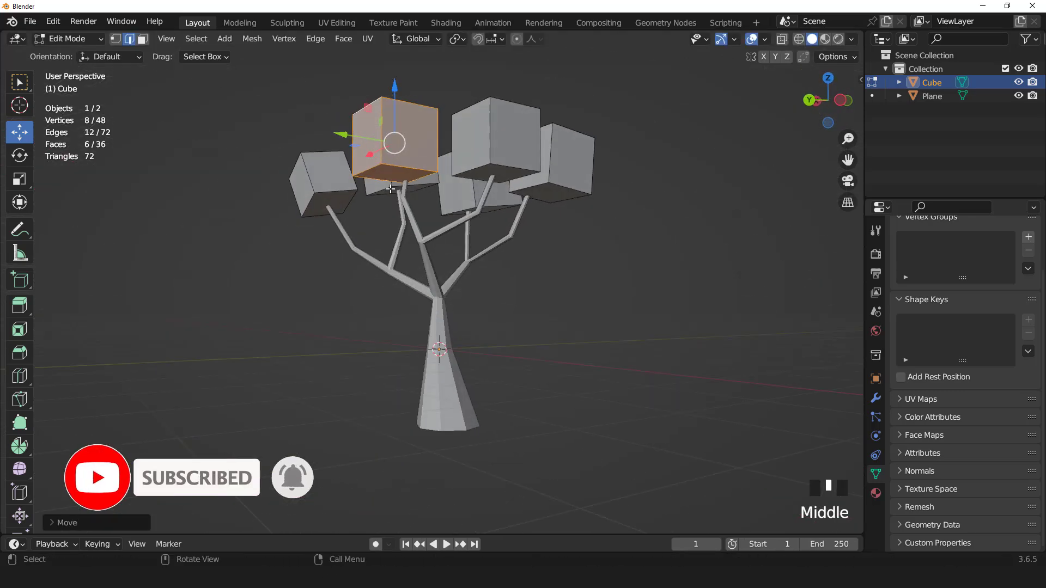
key(KP_1)
key(ctrl+KP_1)
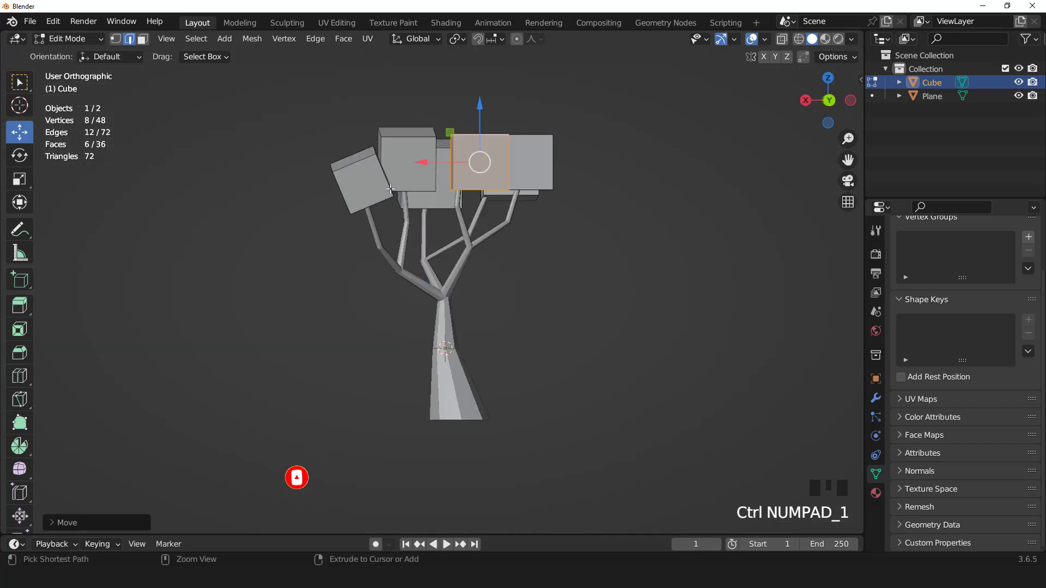
scroll(510, 182, up, 1)
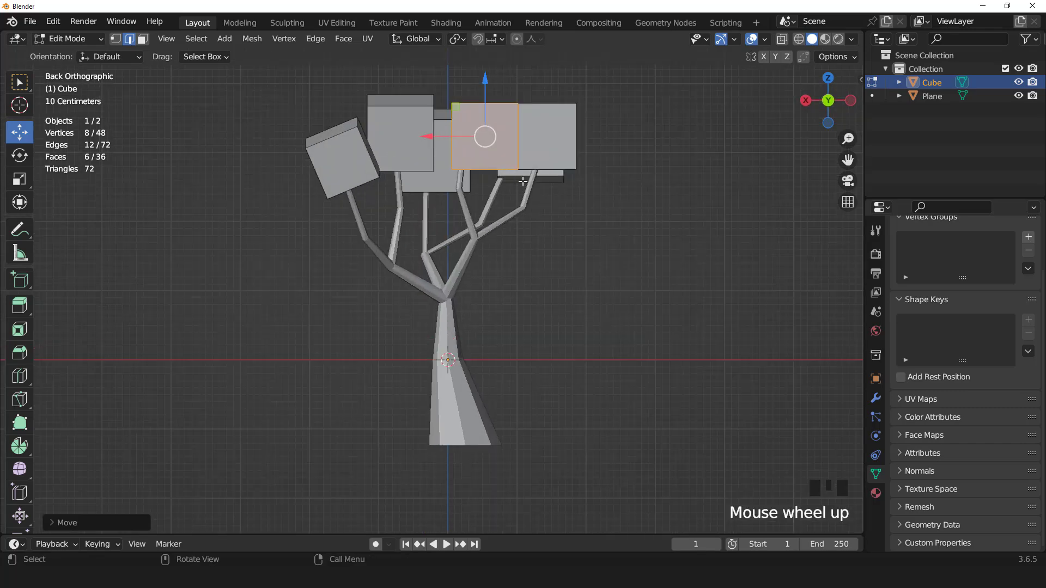
key(s)
click(514, 172)
key(g)
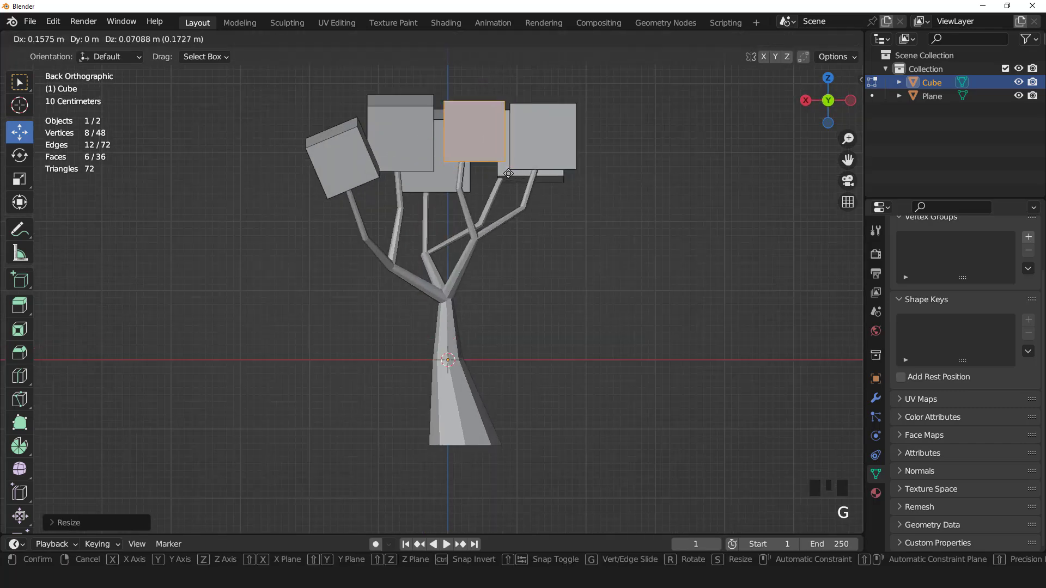
click(504, 170)
- Rotate the new back cube slightly in front view
scroll(504, 171, down, 1)
middle_drag(504, 171, 123, 180)
key(KP_3)
scroll(258, 195, down, 2)
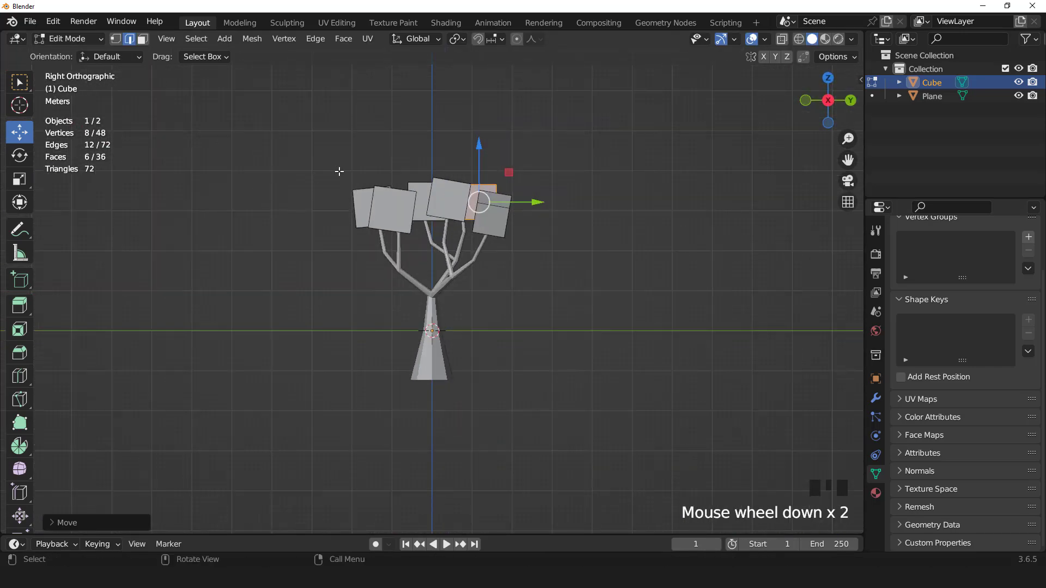
middle_drag(341, 170, 497, 189)
key(KP_1)
scroll(499, 243, up, 2)
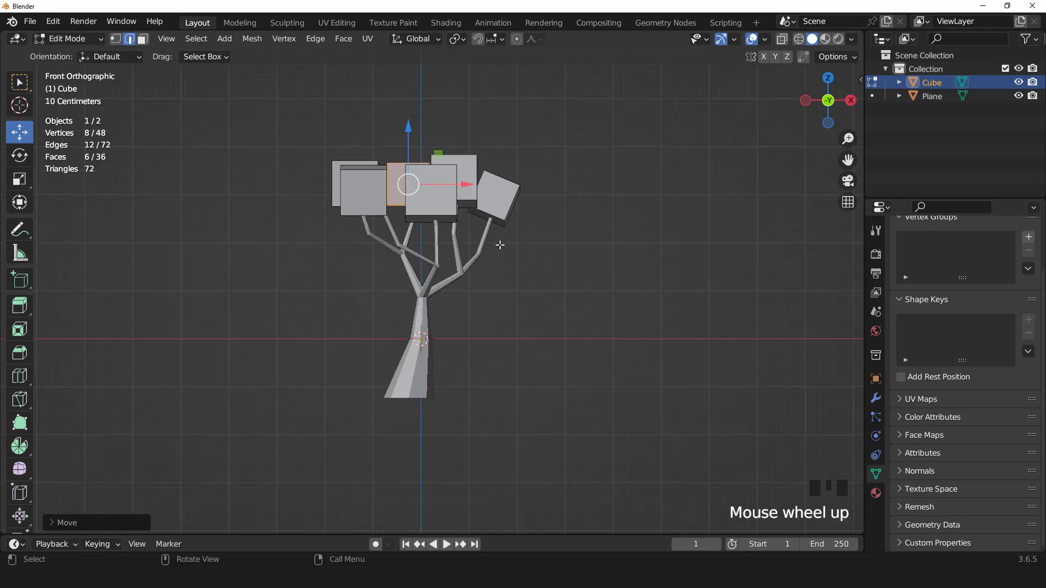
key(Tab)
key(Tab)
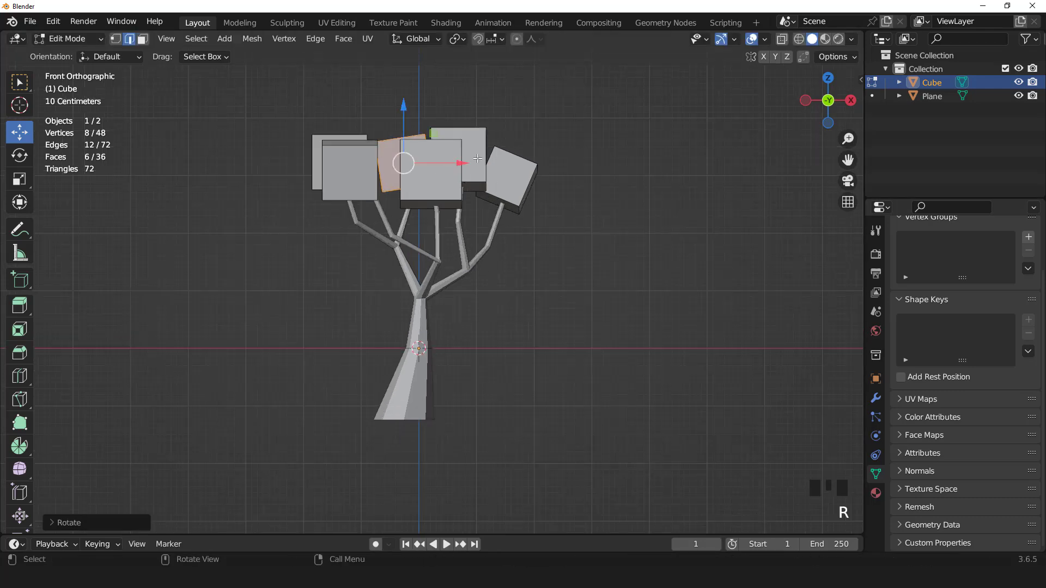
click(508, 168)
key(l)
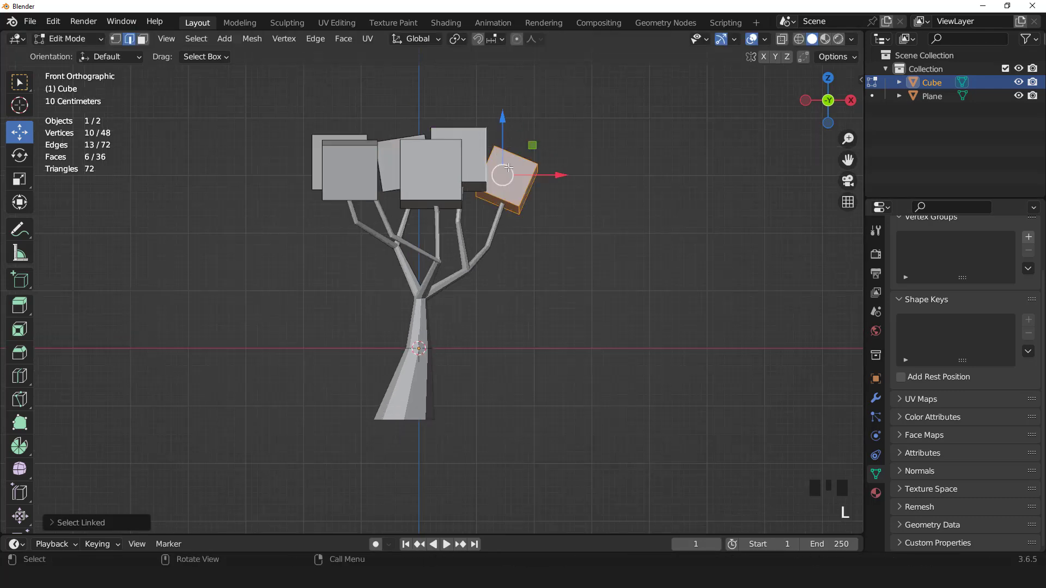
key(r)
right_click(509, 168)
click(367, 147)
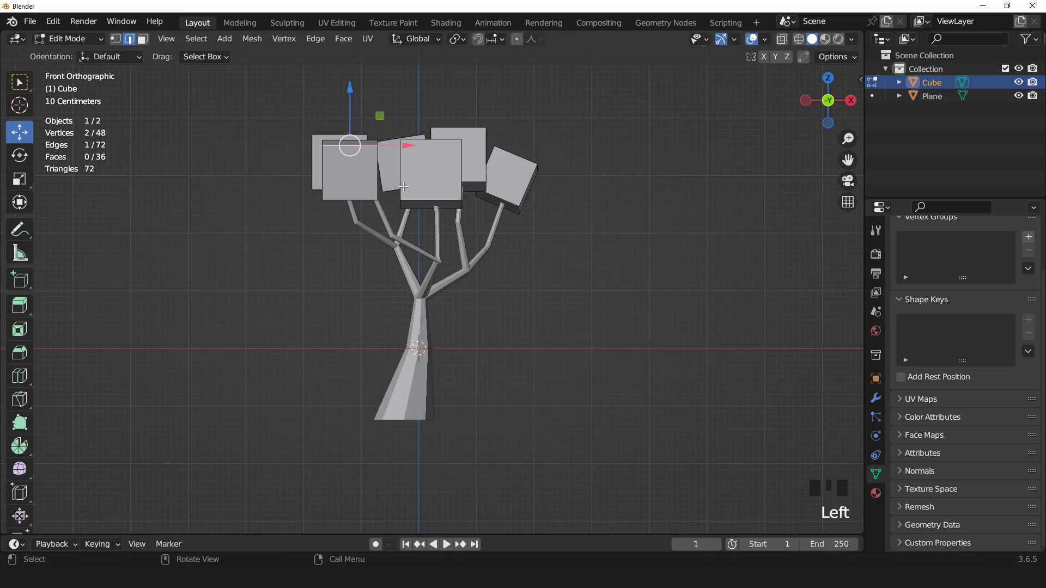
key(l)
key(r)
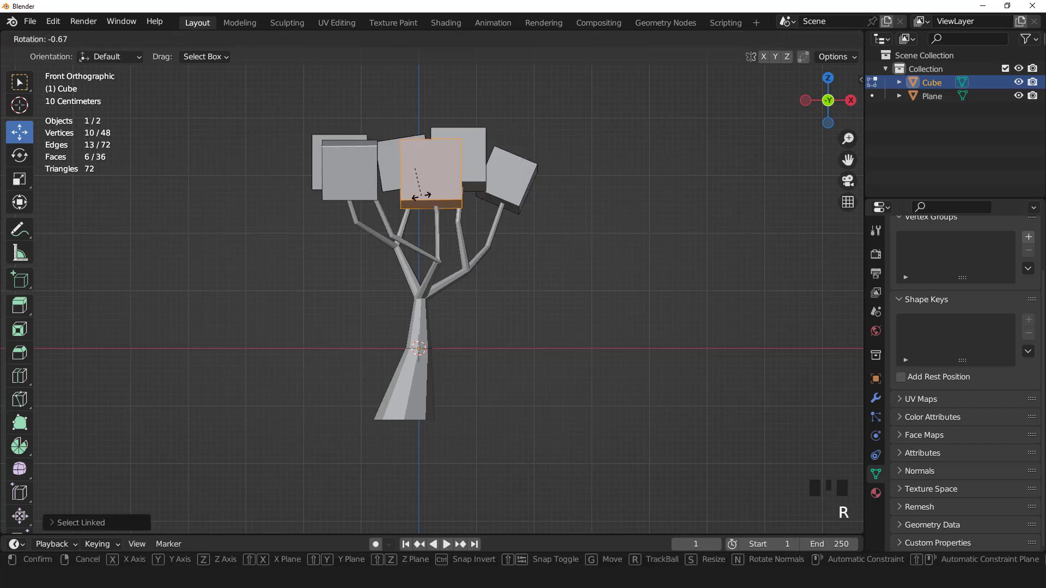
right_click(421, 195)
click(350, 200)
- Select the whole front cube at the -X end in face mode, tilt it, enlarge it slightly and reposition it on its branch
key(3)
click(354, 165)
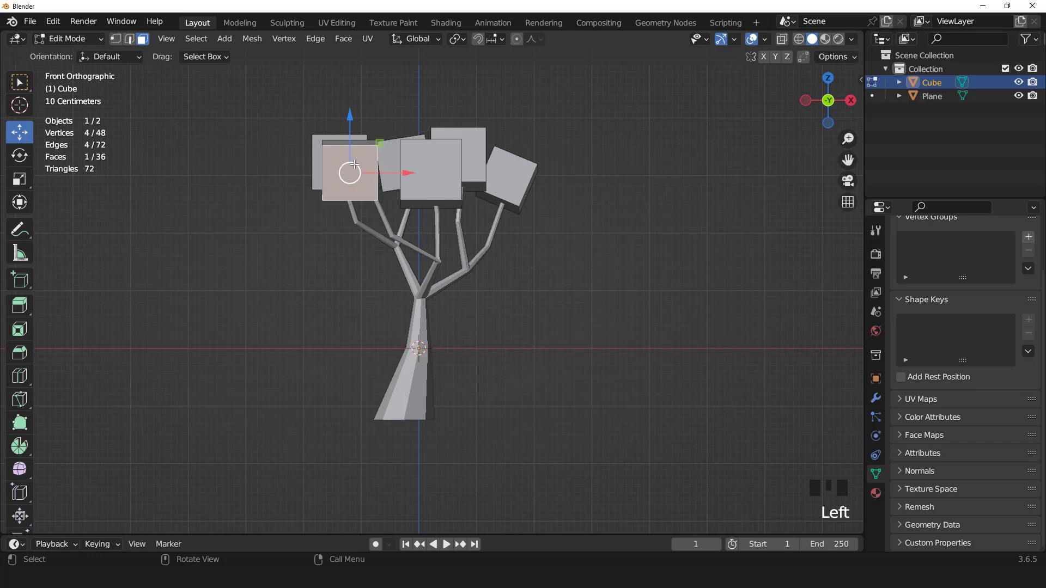
key(l)
key(r)
click(375, 200)
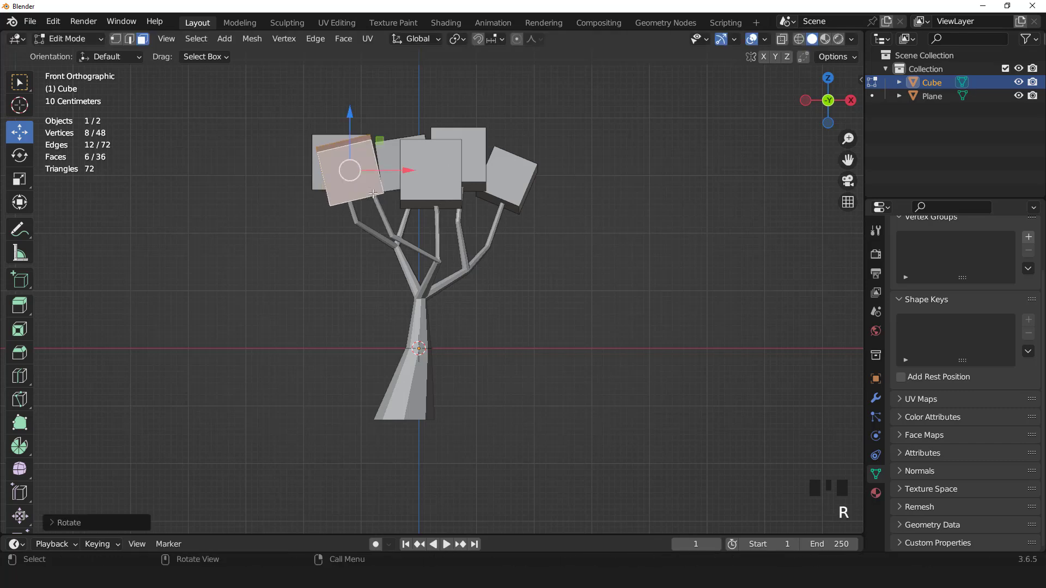
key(s)
click(380, 206)
key(g)
click(378, 204)
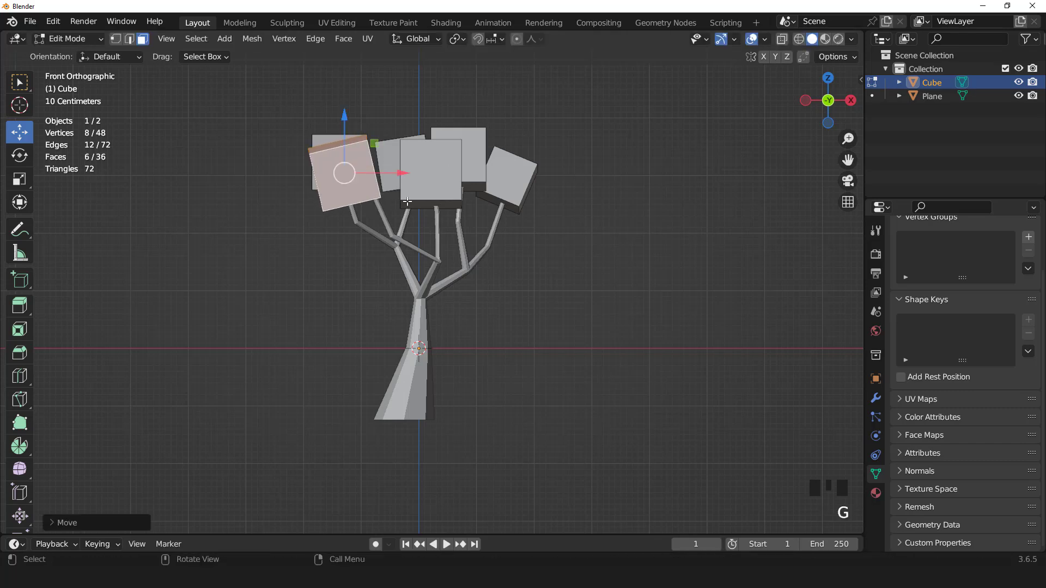
- Add a new cube to the foliage mesh, raise it along Z to the top of the crown and scale it down
middle_drag(378, 204, 449, 242)
key(KP_1)
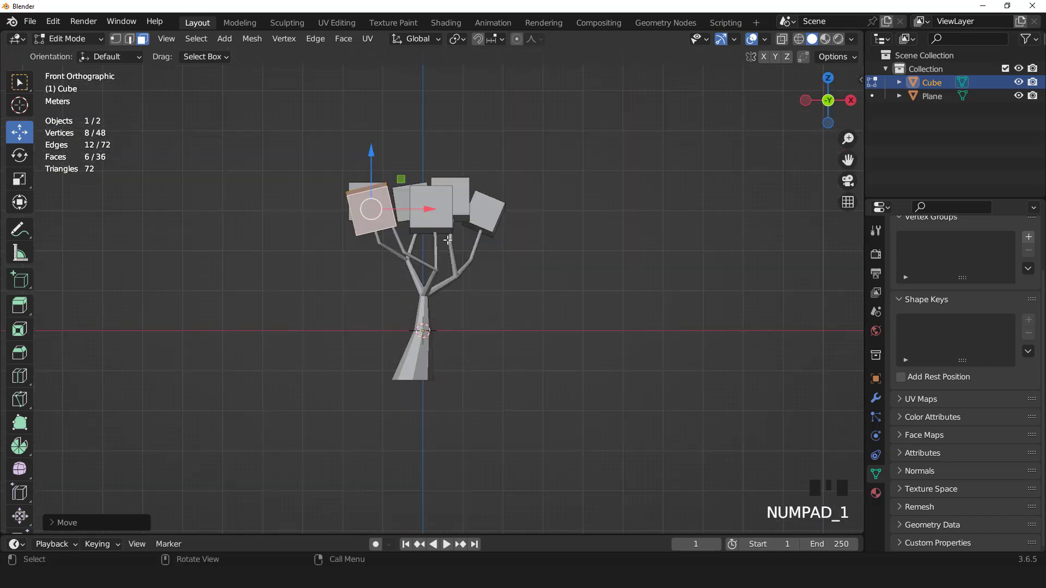
click(220, 45)
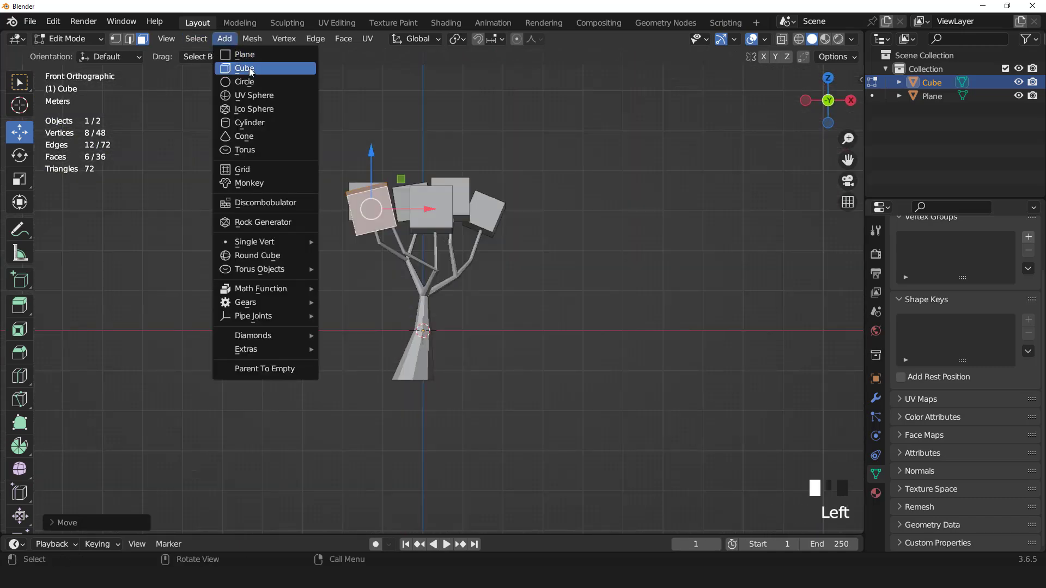
click(251, 68)
drag(426, 260, 423, 114)
key(s)
click(492, 146)
middle_drag(420, 143, 396, 190)
key(KP_1)
key(s)
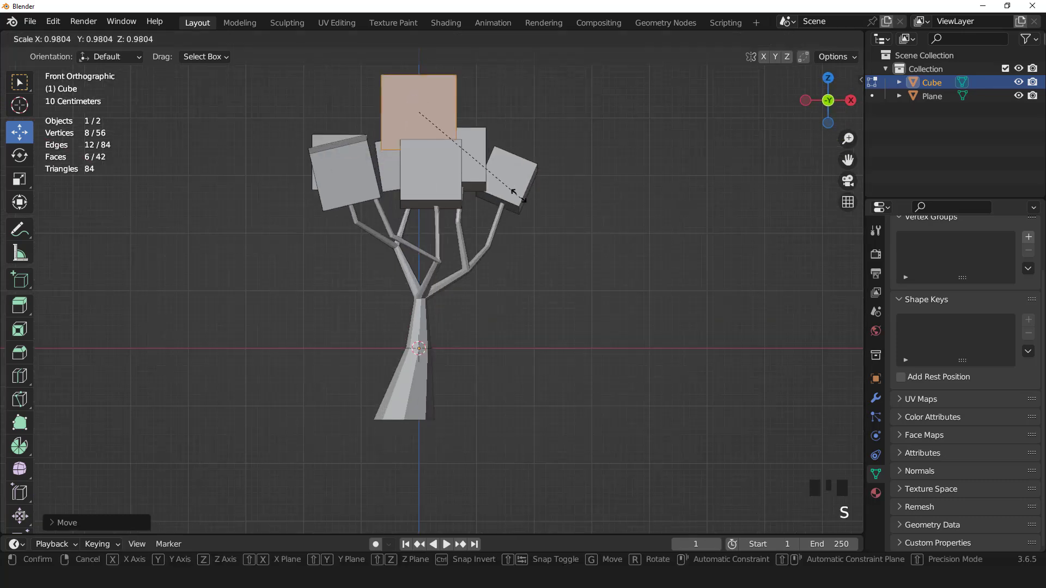
click(509, 175)
middle_drag(510, 175, 784, 276)
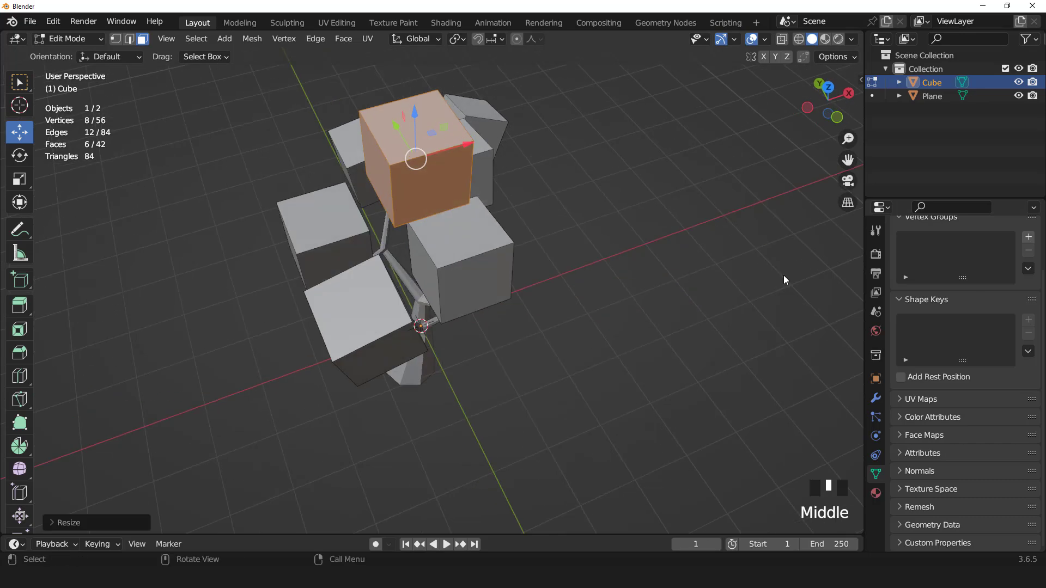
key(KP_7)
scroll(576, 258, up, 1)
scroll(576, 257, down, 1)
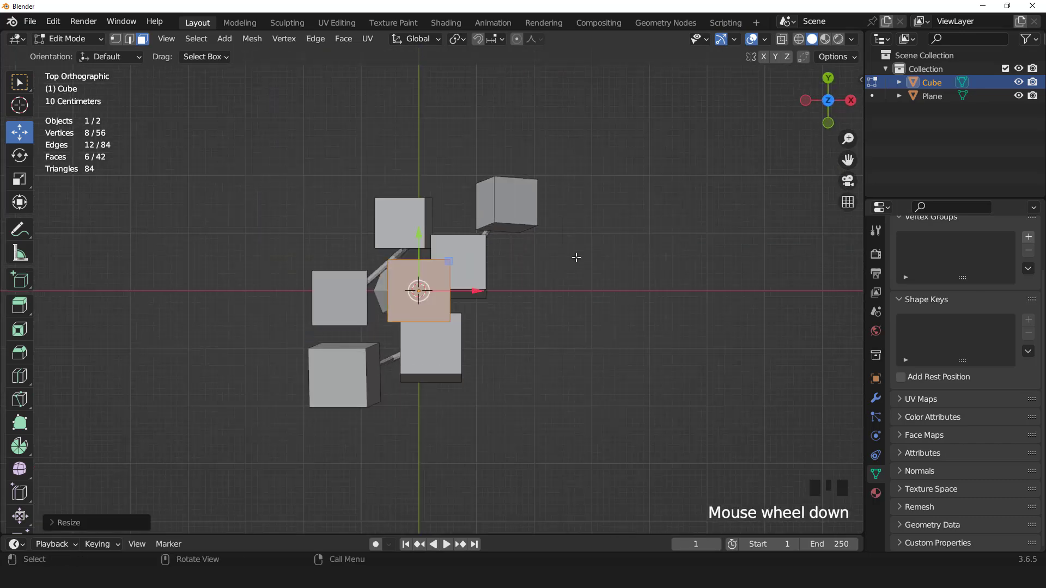
middle_drag(577, 257, 567, 181)
- Return to Object Mode and apply Shade Smooth to the foliage cubes and the trunk with its branches
key(Tab)
scroll(587, 184, up, 2)
key(KP_1)
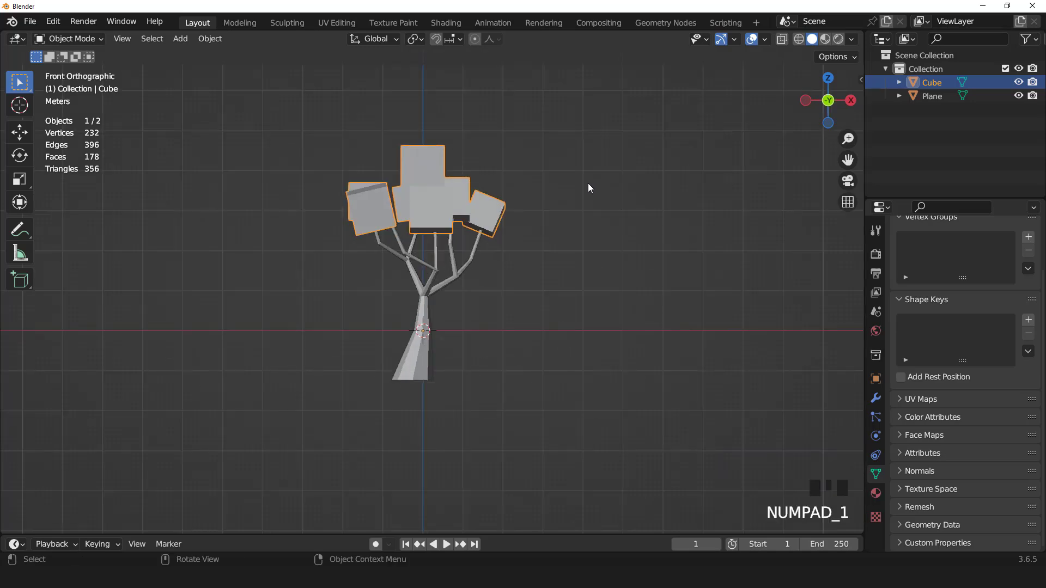
scroll(587, 183, up, 2)
right_click(522, 169)
click(507, 141)
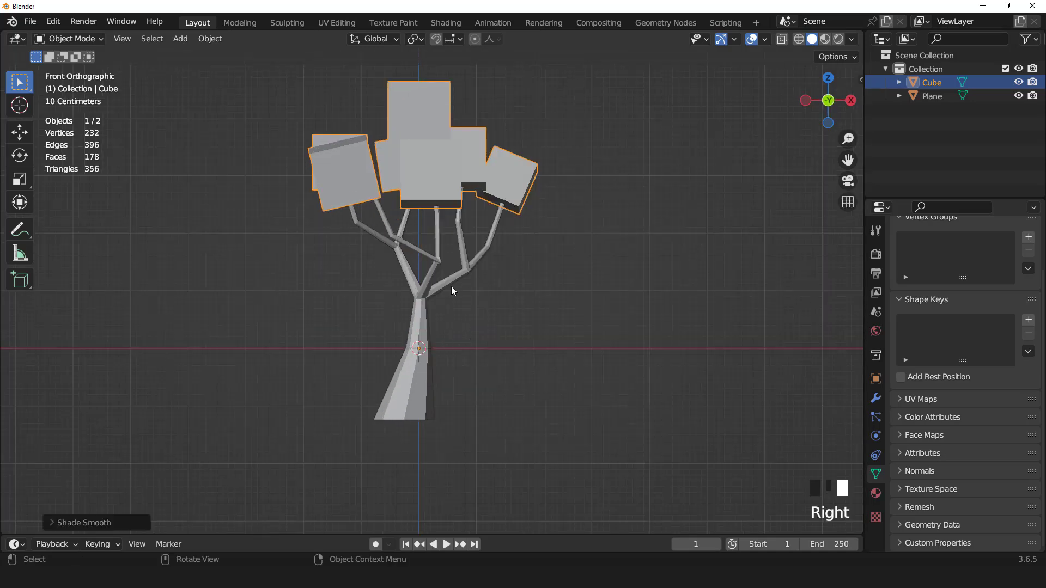
click(451, 286)
right_click(447, 267)
click(448, 269)
- Turn on the Face Orientation overlay and check the normals around the tree
scroll(594, 163, down, 1)
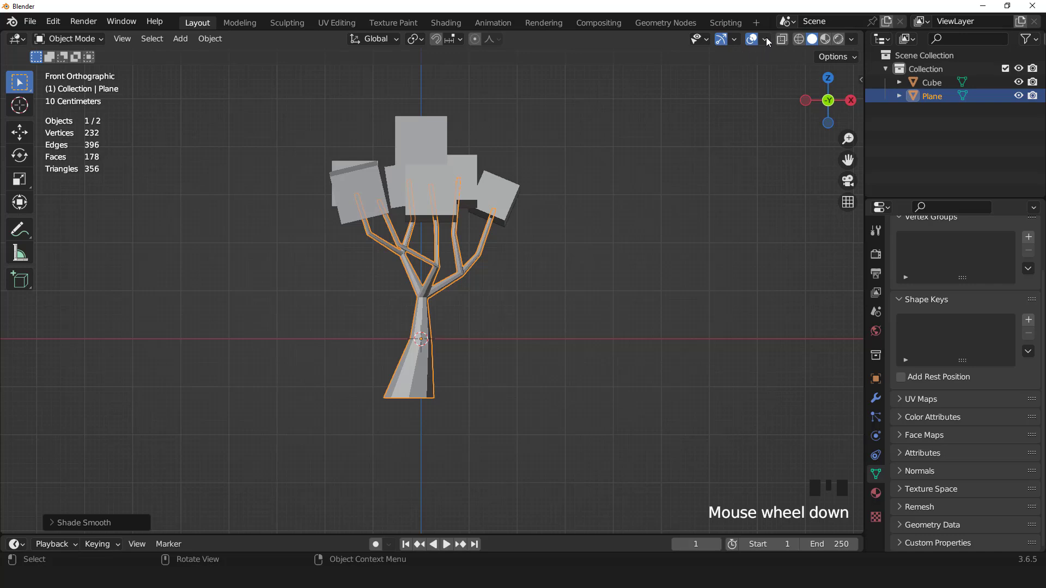
click(766, 39)
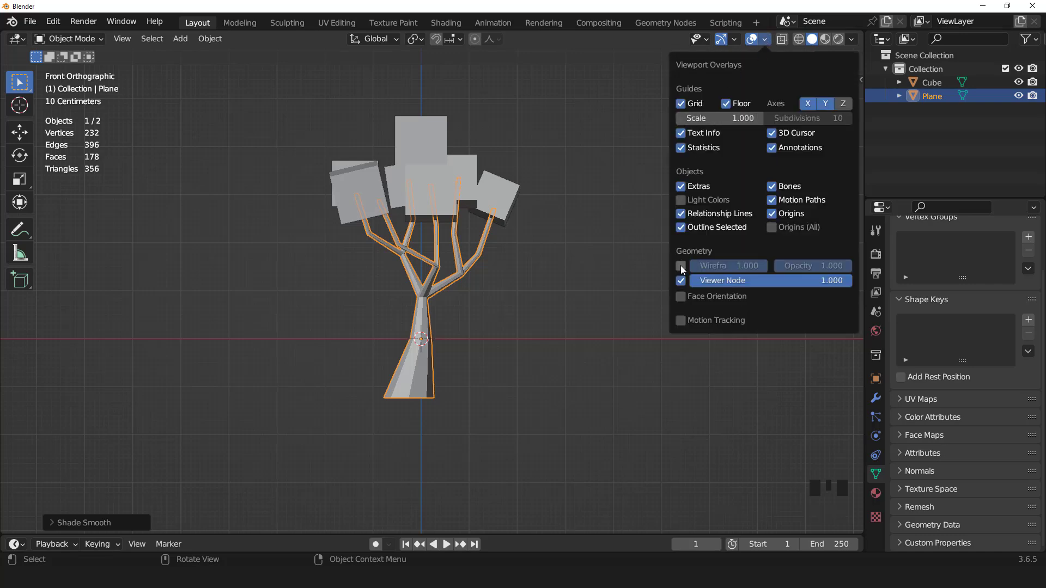
click(681, 296)
middle_drag(414, 201, 452, 219)
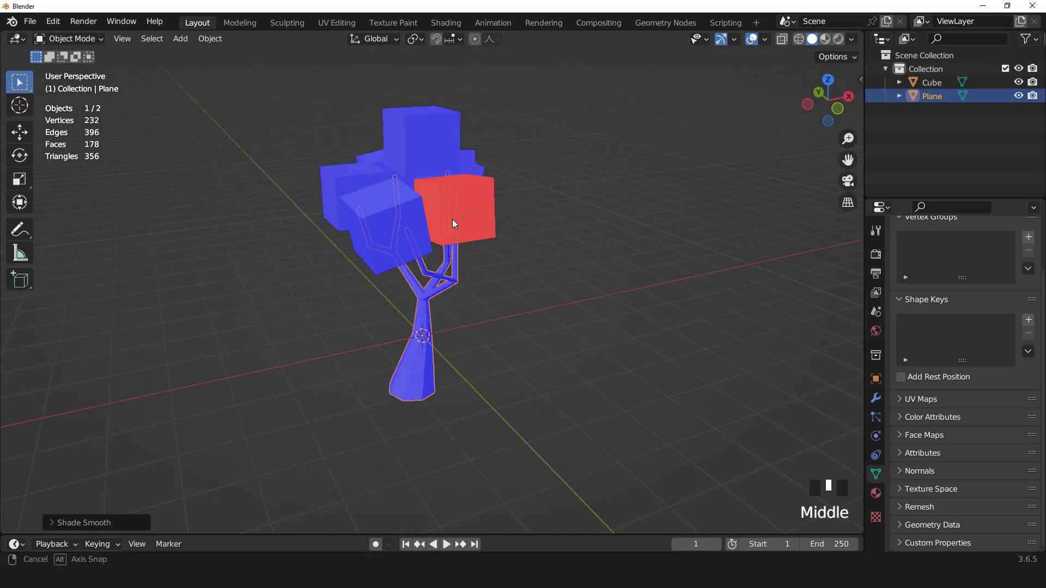
scroll(466, 218, up, 1)
key(Tab)
key(Tab)
- Recalculate the normals of all foliage cube faces to point outward, and return to Object Mode
click(479, 191)
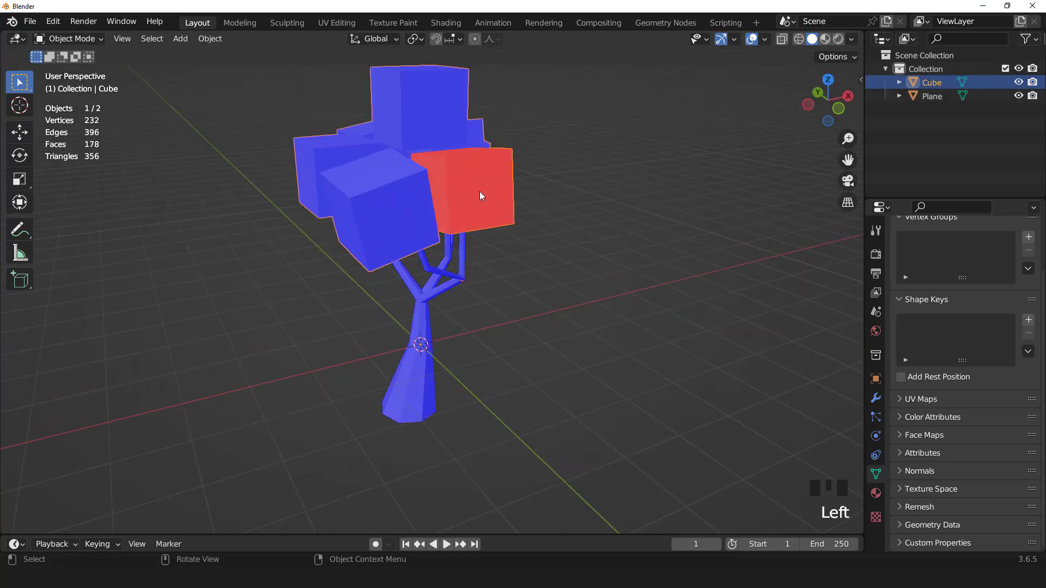
key(Tab)
key(a)
key(shift+n)
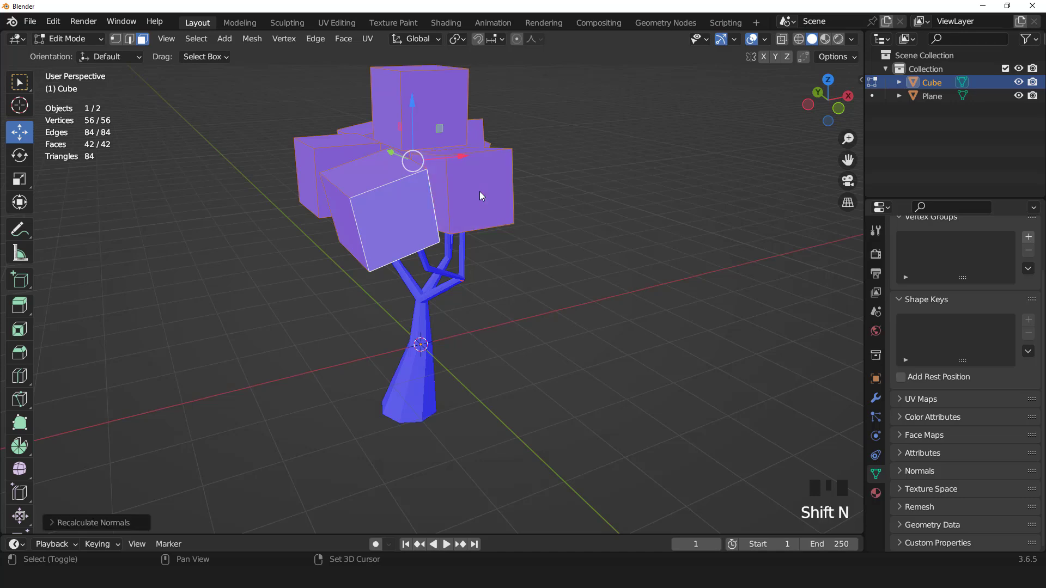
key(Tab)
middle_drag(482, 191, 420, 184)
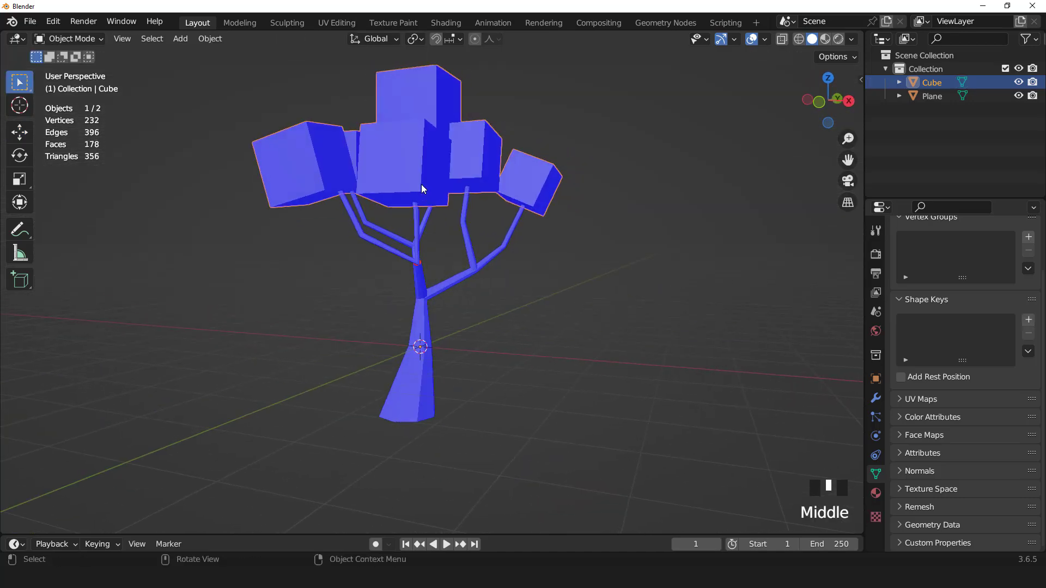
- Apply Shade Smooth again to the trunk and branches object in Object Mode
key(KP_1)
click(426, 300)
key(Tab)
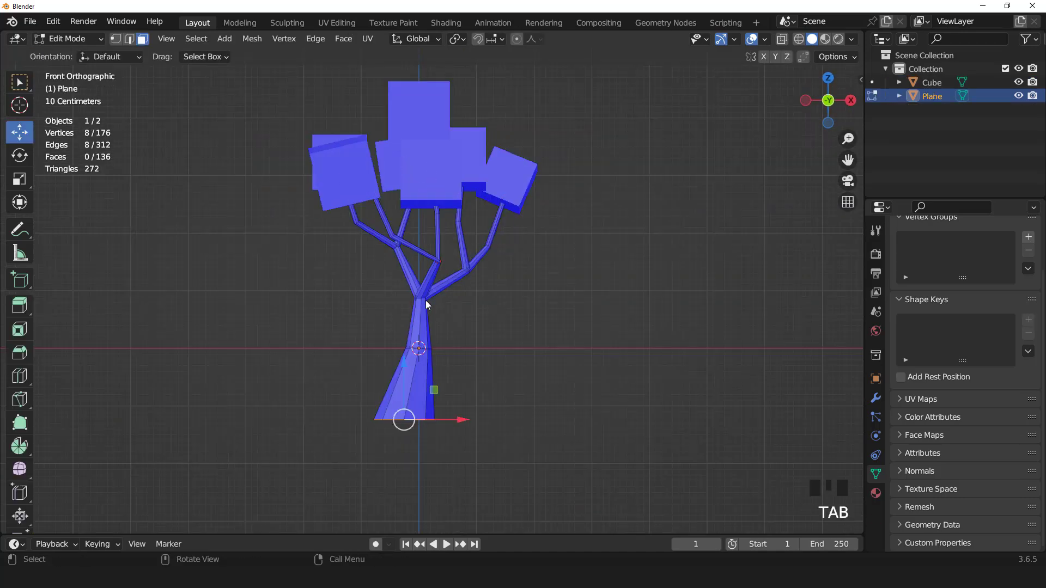
key(Tab)
right_click(426, 294)
click(405, 279)
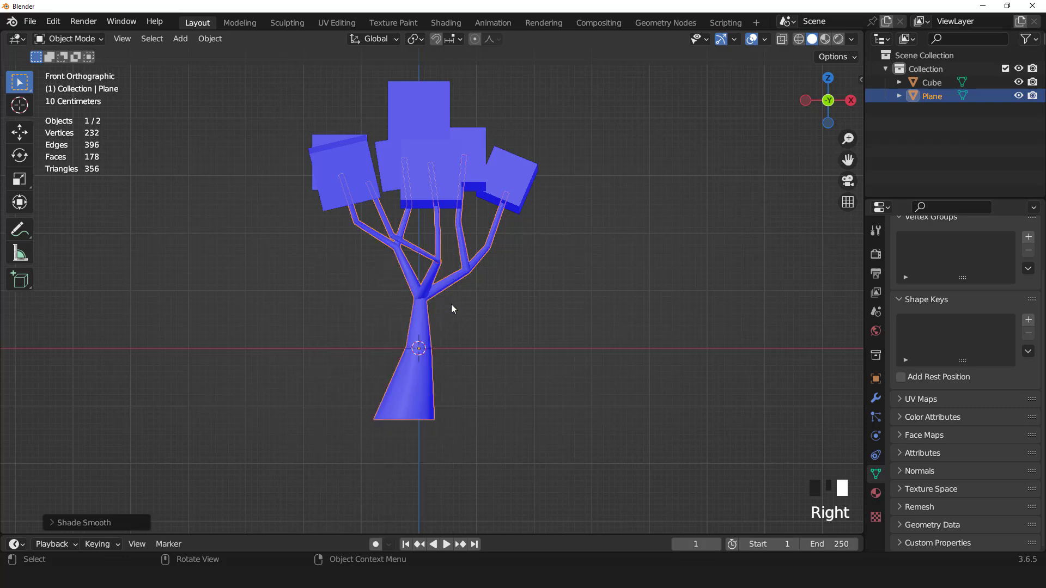
mouse_move(451, 304)
middle_down()
mouse_move(341, 311)
mouse_move(457, 320)
middle_up()
key(KP_1)
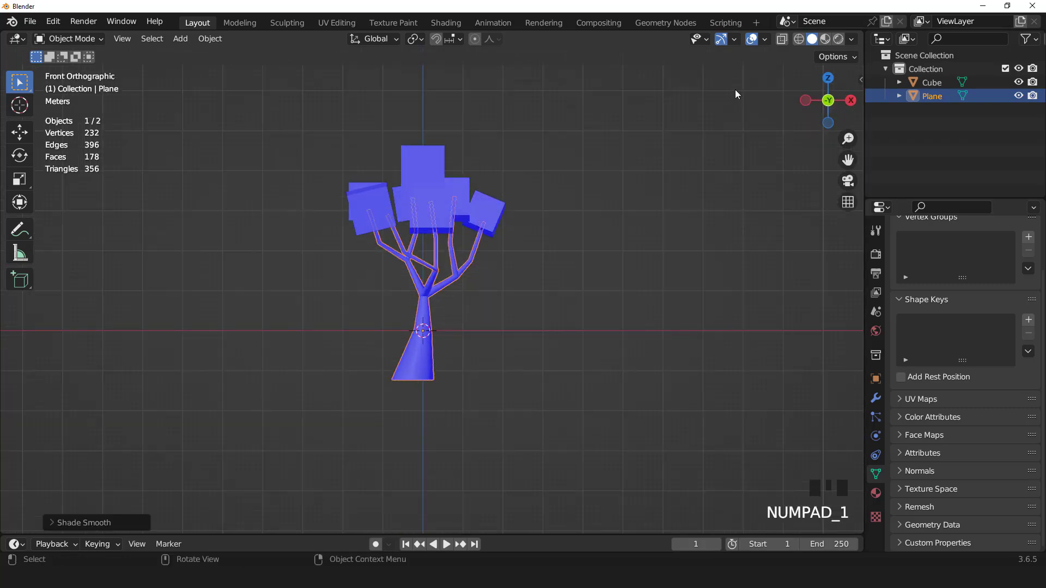
- Turn off the Face Orientation overlay and join the trunk and branches with the foliage cubes into one object
click(765, 39)
click(680, 295)
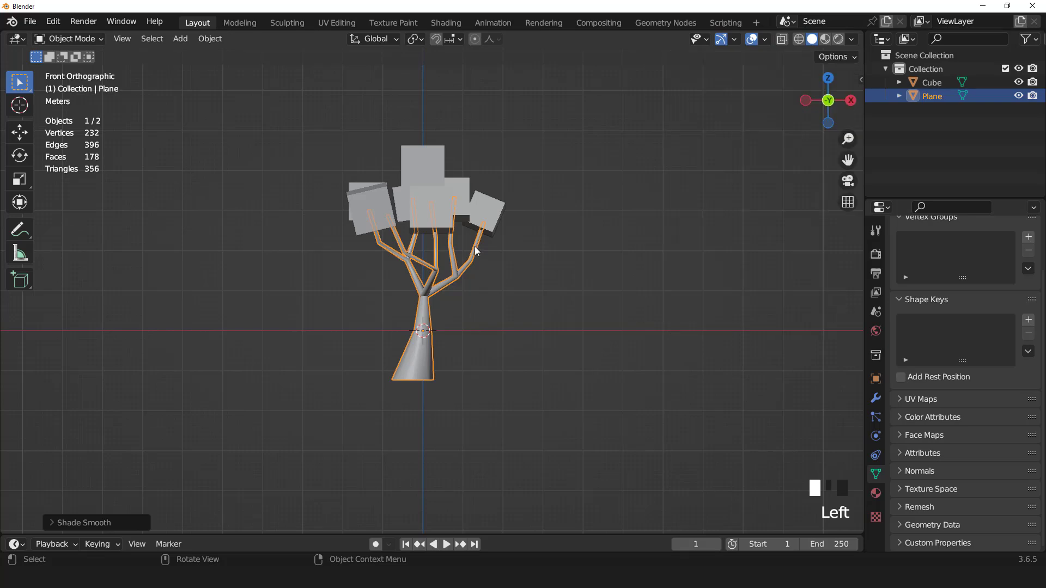
shift+click(437, 210)
scroll(436, 210, up, 2)
key(ctrl+j)
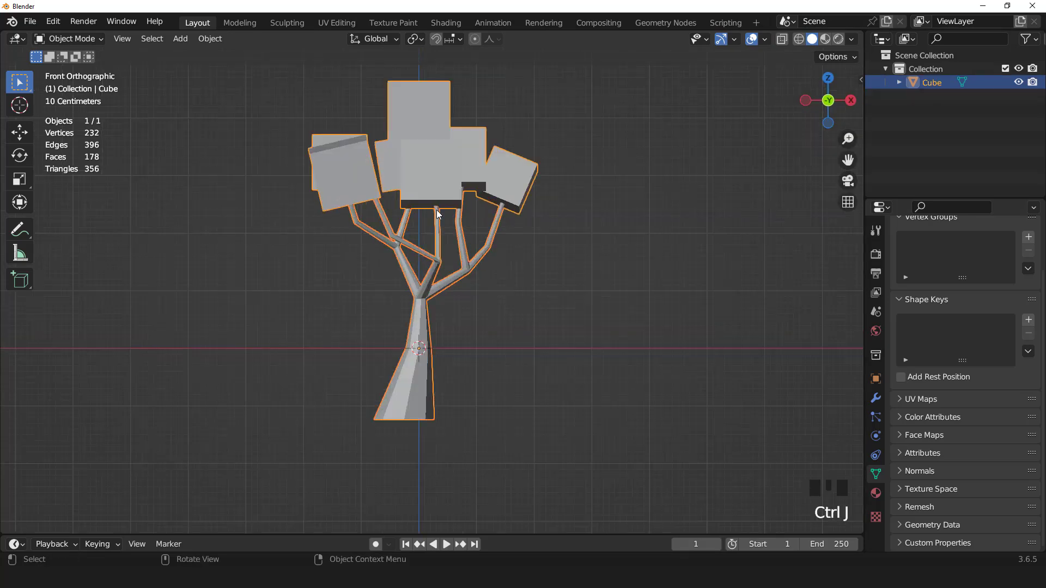
- Apply Shade Smooth to the joined tree and check it from an angle and from the front
scroll(484, 250, down, 3)
middle_drag(484, 250, 525, 251)
right_click(443, 243)
click(442, 243)
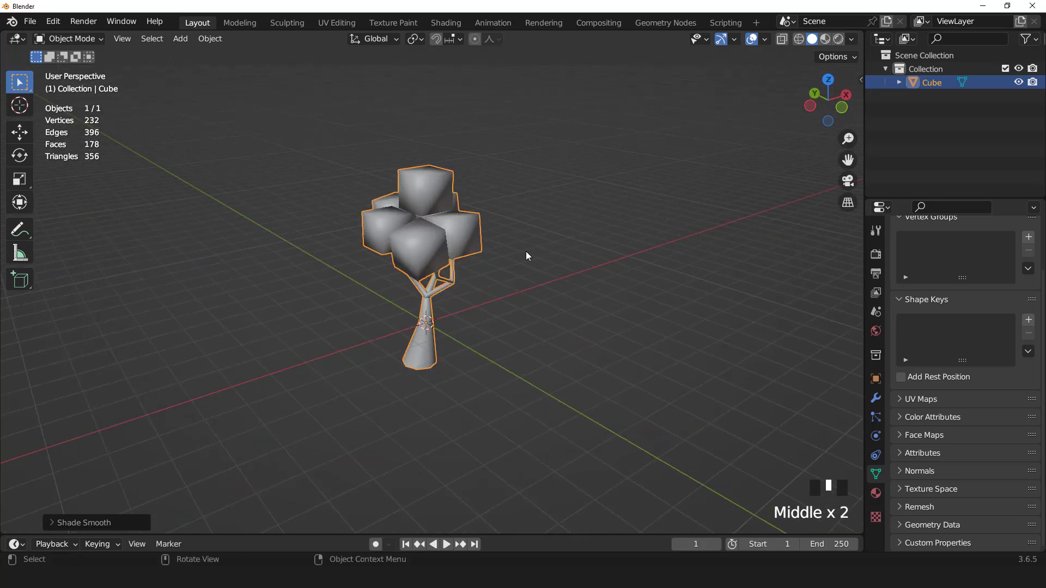
scroll(526, 250, down, 2)
key(KP_1)
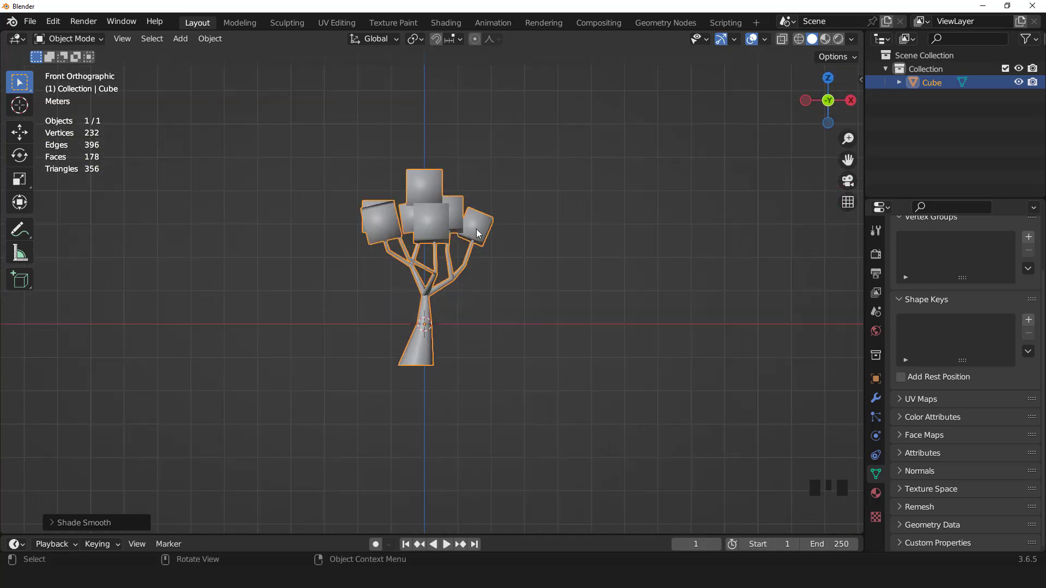
scroll(476, 229, up, 2)
scroll(477, 230, down, 1)
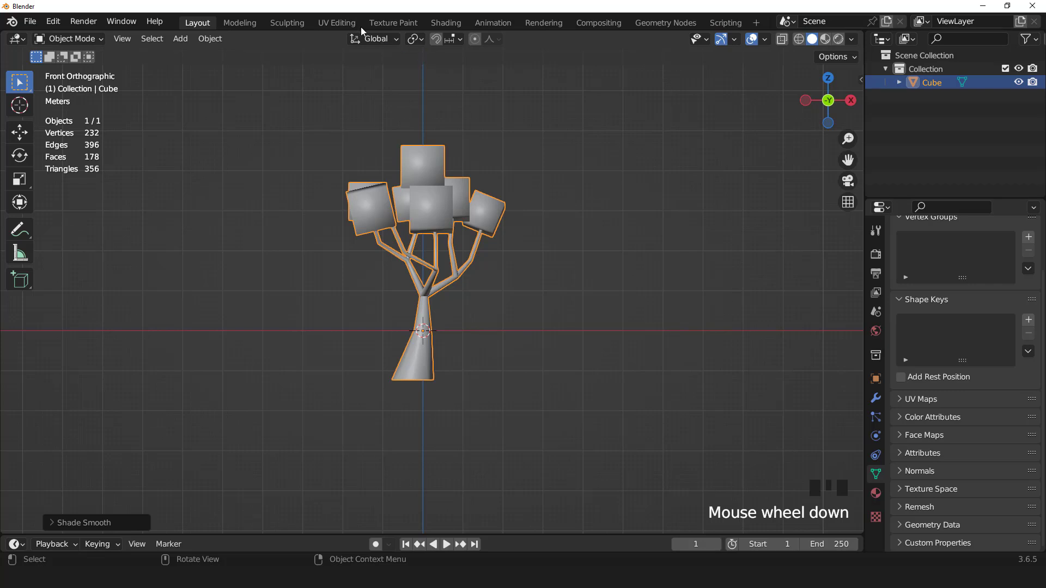
- In the UV Editing workspace, select all trunk and branch faces and unwrap them with Project from View in front view
click(337, 22)
scroll(700, 272, up, 4)
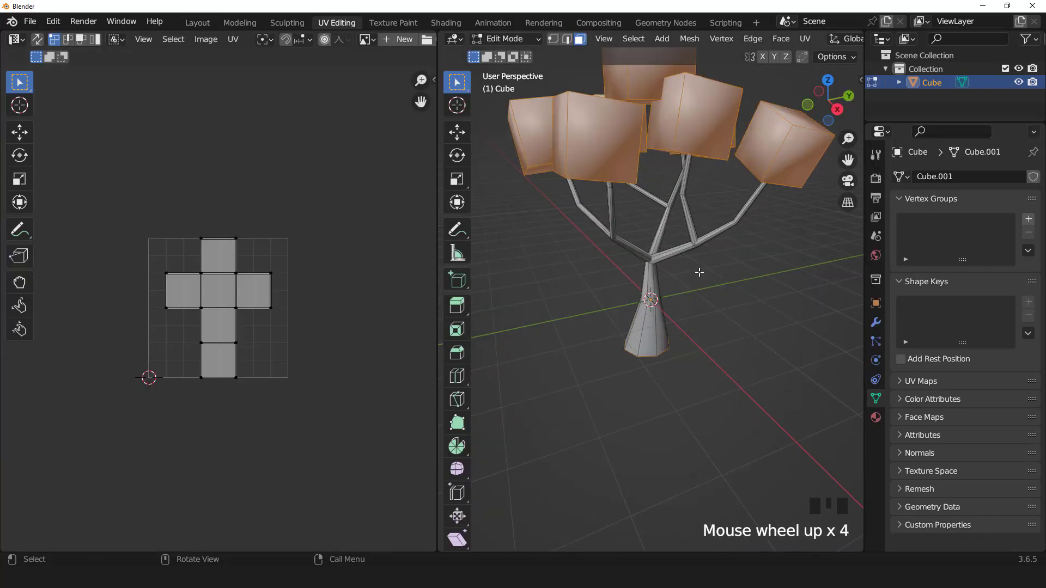
middle_drag(700, 275, 680, 235)
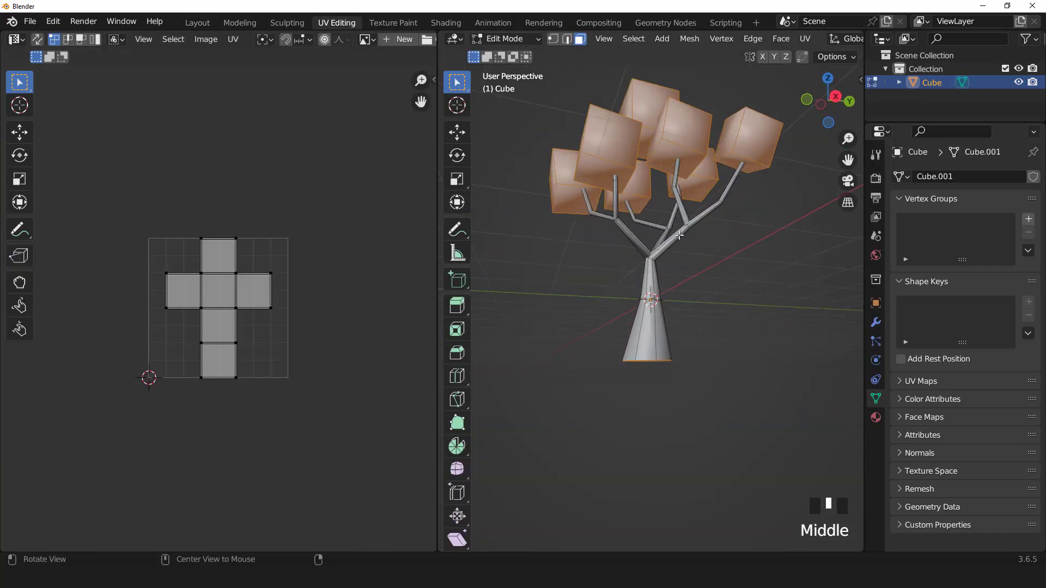
key(KP_1)
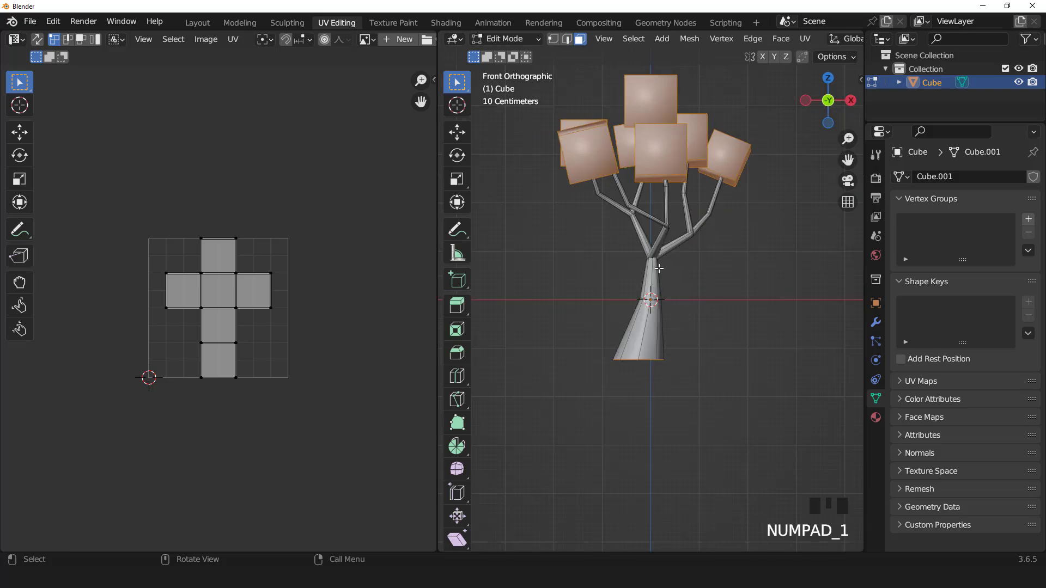
drag(624, 202, 716, 303)
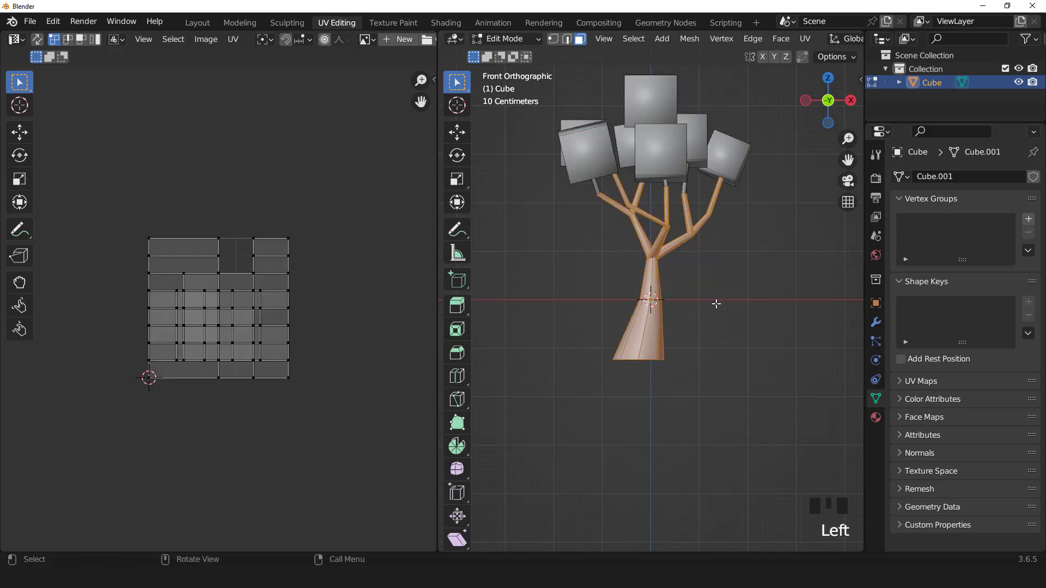
key(ctrl+KP_Add)
key(ctrl+KP_Add)
key(ctrl+KP_Add)
key(ctrl+KP_Add)
key(ctrl+KP_Add)
key(ctrl+KP_Add)
key(ctrl+KP_Add)
key(ctrl+KP_Add)
key(ctrl+KP_Add)
key(ctrl+KP_Add)
key(ctrl+KP_Add)
key(ctrl+KP_Add)
key(ctrl+KP_Add)
key(ctrl+KP_Add)
key(ctrl+KP_Add)
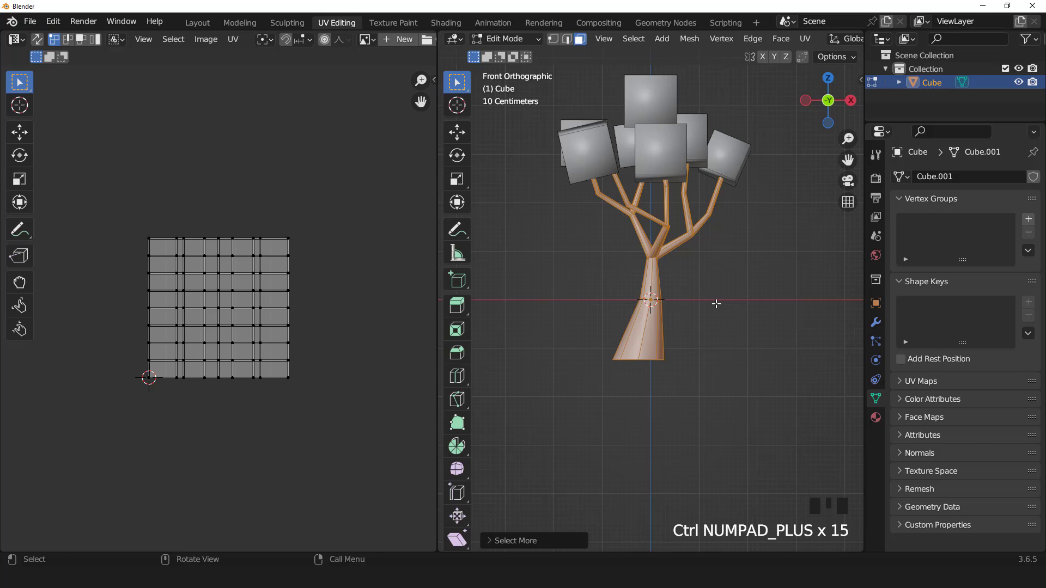
scroll(659, 257, up, 2)
key(u)
click(660, 256)
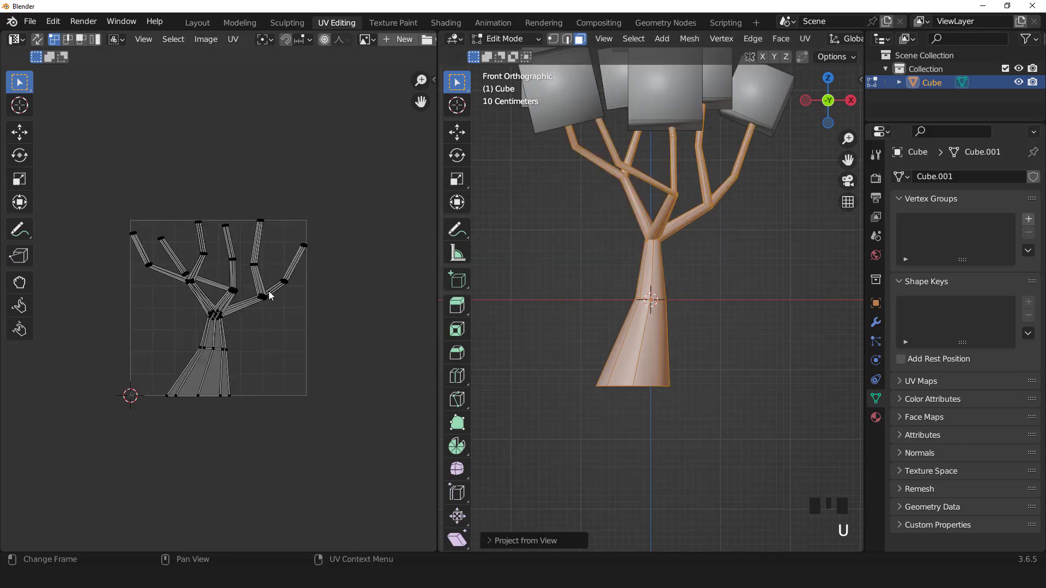
- Scale the trunk UVs to about 0.9, narrow them along X to about 0.47, and move them into the right half of the UV square
key(a)
key(s)
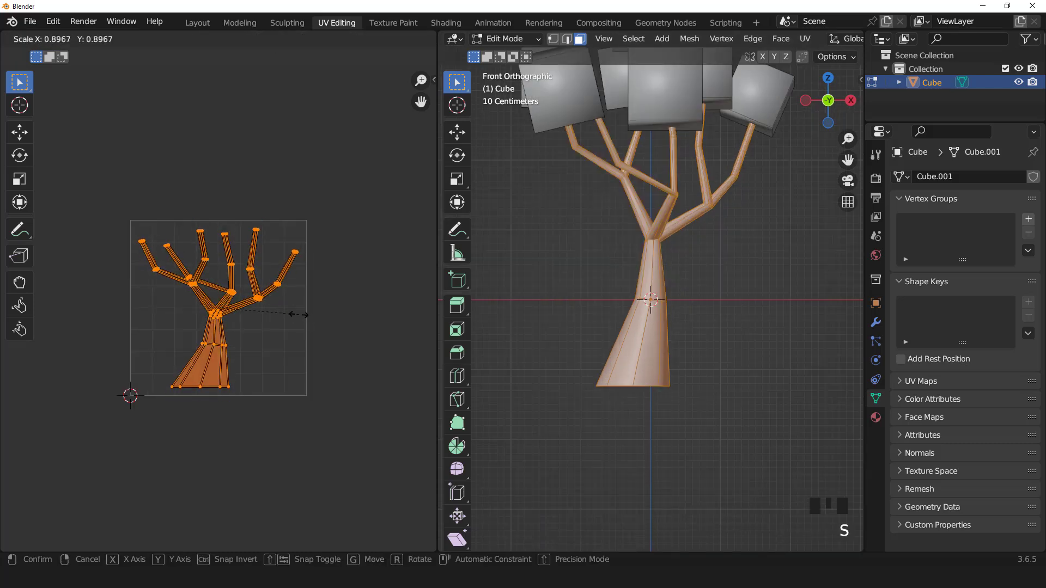
click(305, 314)
key(s)
key(x)
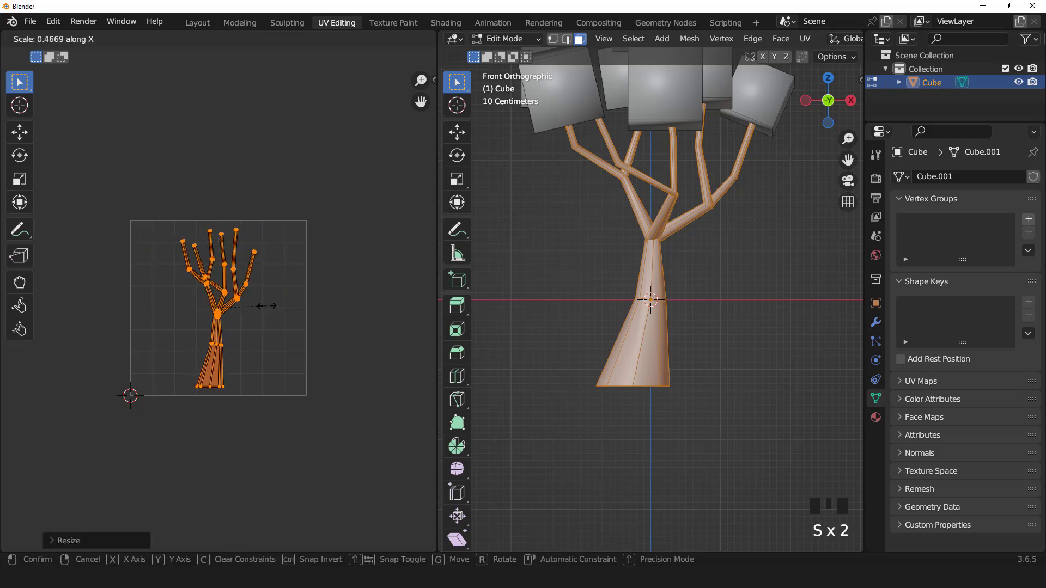
click(267, 310)
key(g)
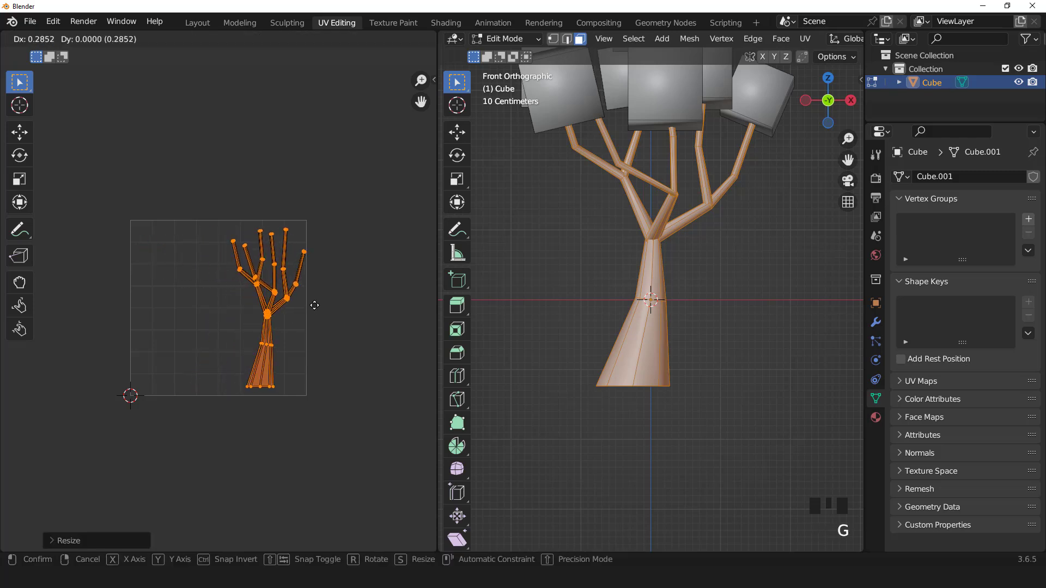
click(315, 310)
- Invert the selection to the foliage cubes and unwrap them with Project from View in front view
scroll(646, 286, down, 2)
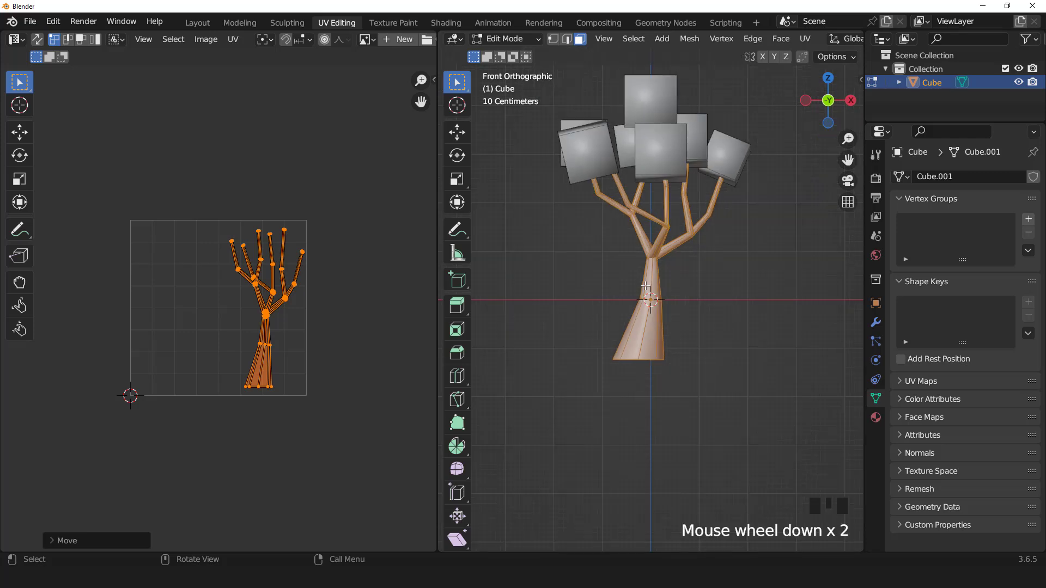
shift+middle_drag(651, 227, 654, 290)
key(ctrl+i)
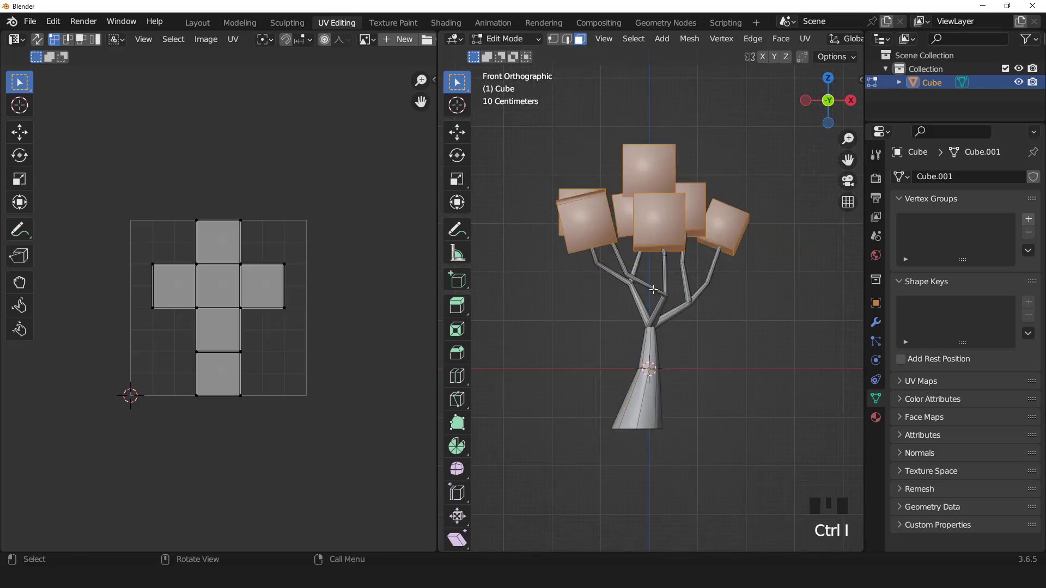
scroll(654, 290, up, 1)
key(u)
click(654, 289)
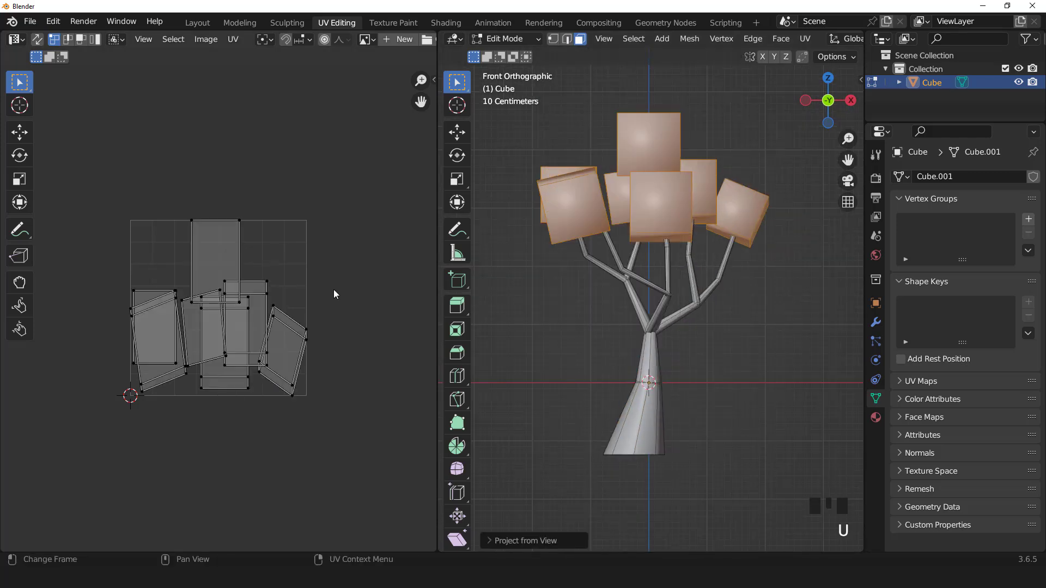
- Narrow the foliage UVs along X and move them along X into the left half of the UV square
key(a)
key(s)
key(x)
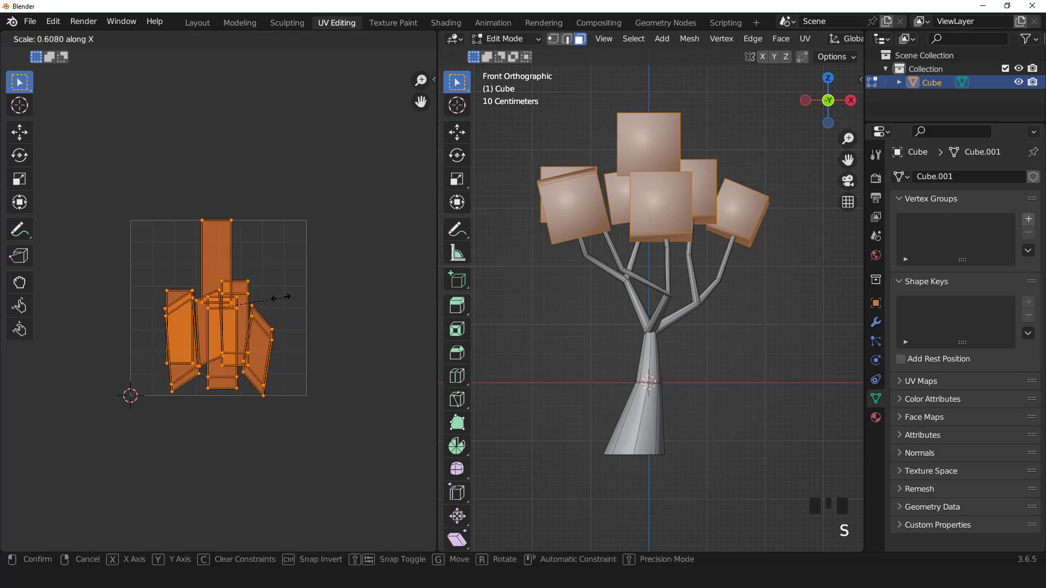
click(266, 298)
key(g)
key(x)
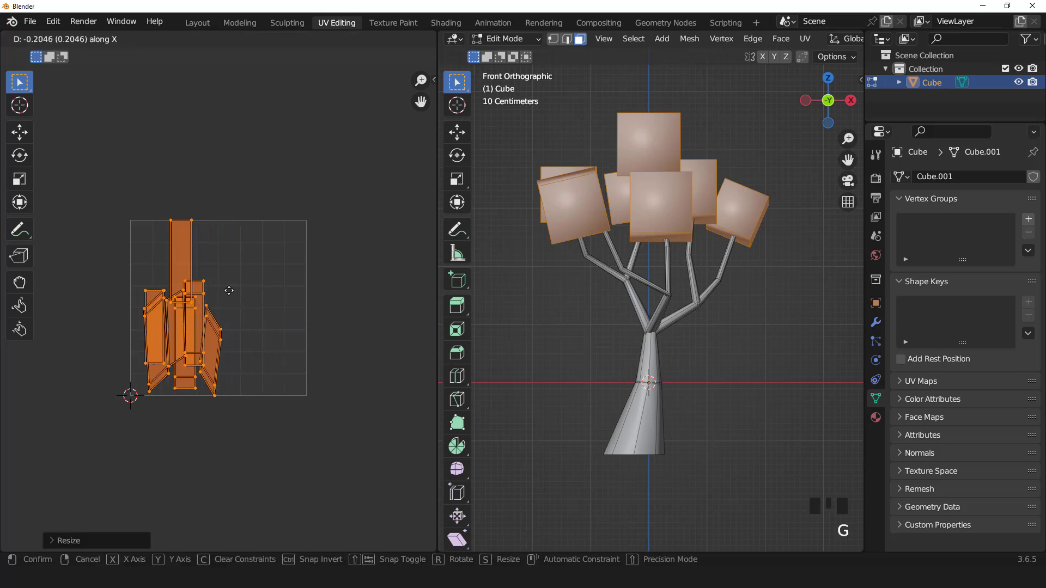
click(222, 290)
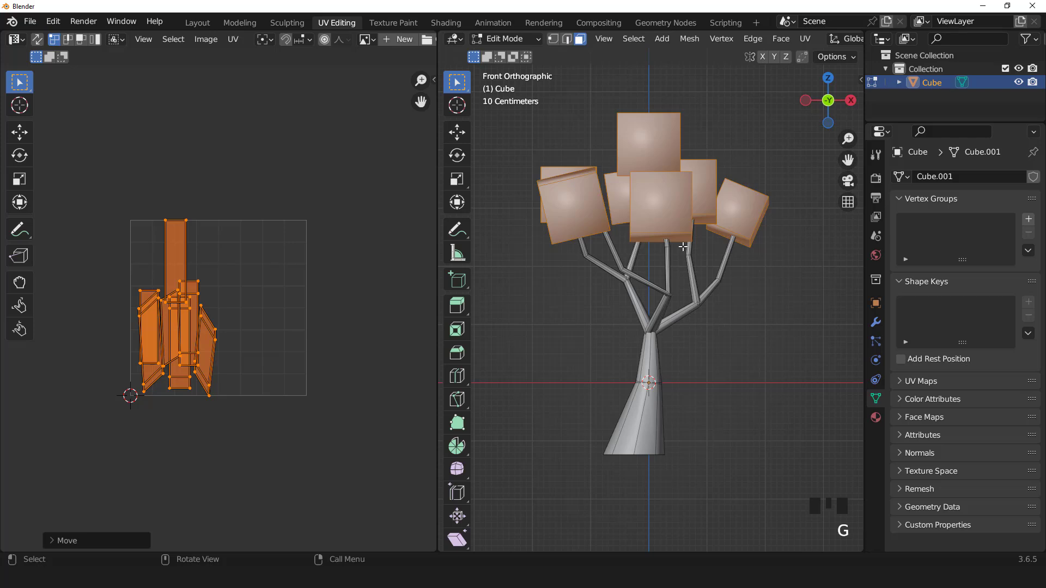
- Select the whole tree mesh to check the foliage and trunk UVs side by side, and return to Object Mode
key(a)
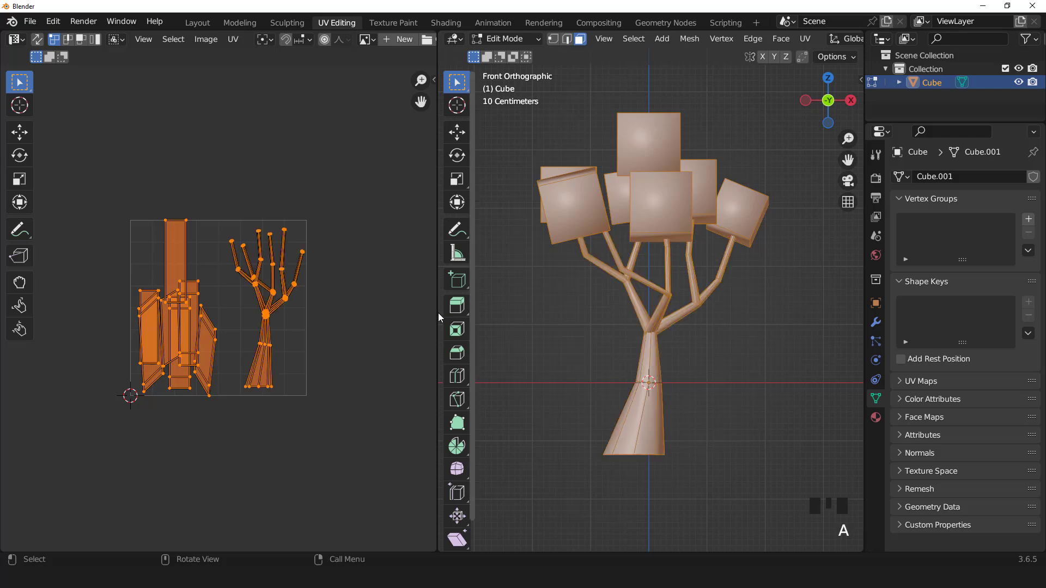
scroll(422, 316, up, 1)
key(Tab)
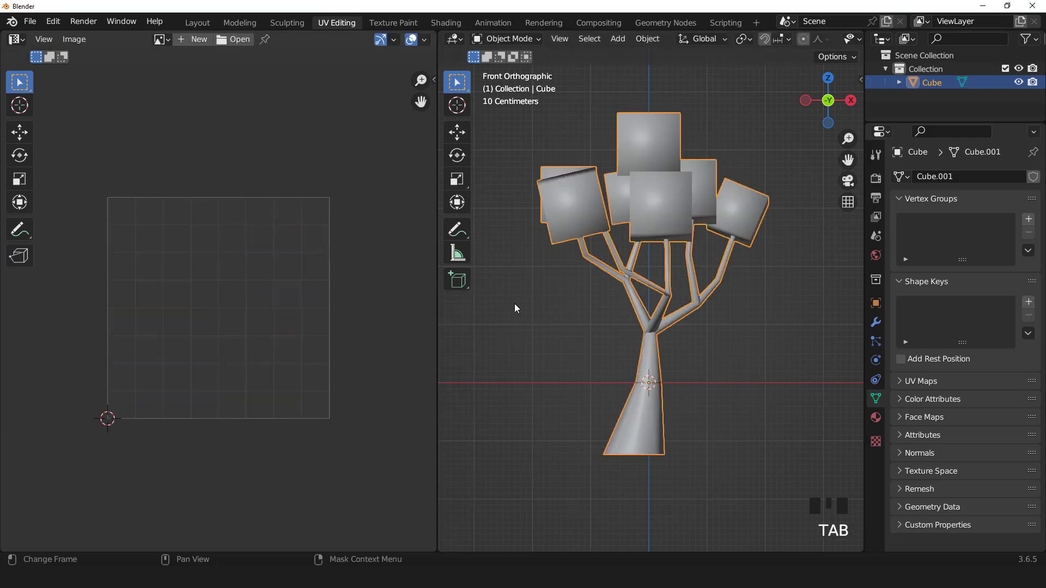
middle_drag(514, 303, 551, 312)
scroll(619, 289, down, 2)
scroll(620, 290, up, 1)
key(KP_1)
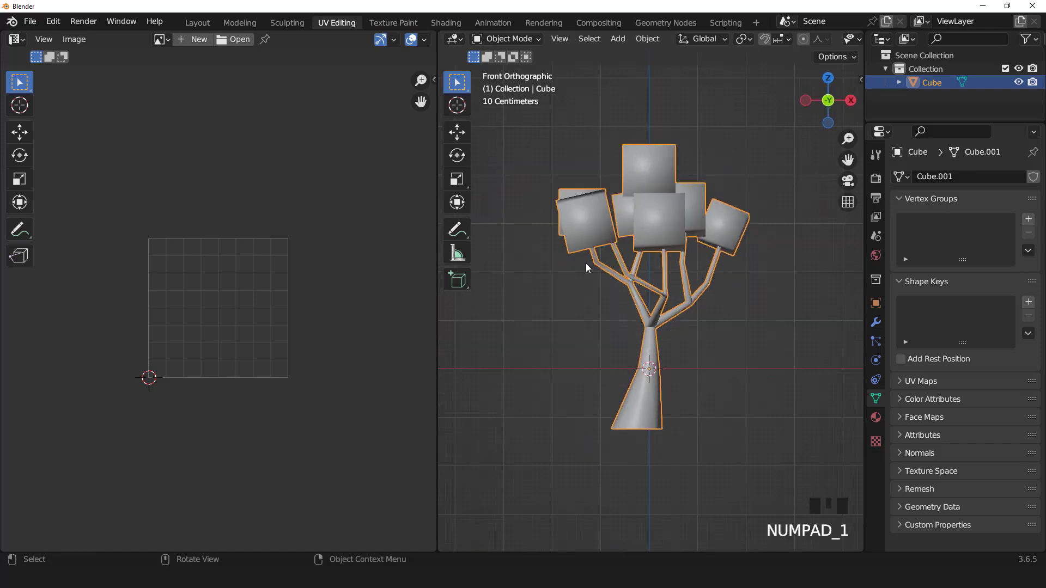
- Switch to the Texture Paint workspace, view the tree from the front and choose the Fill brush
click(404, 26)
scroll(662, 250, up, 2)
key(KP_1)
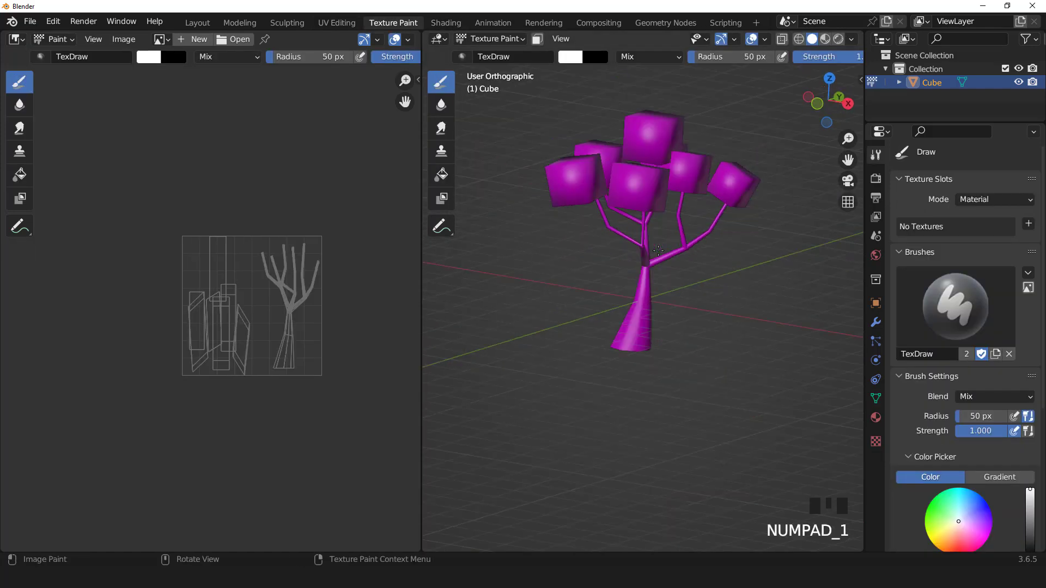
shift+middle_drag(651, 210, 599, 249)
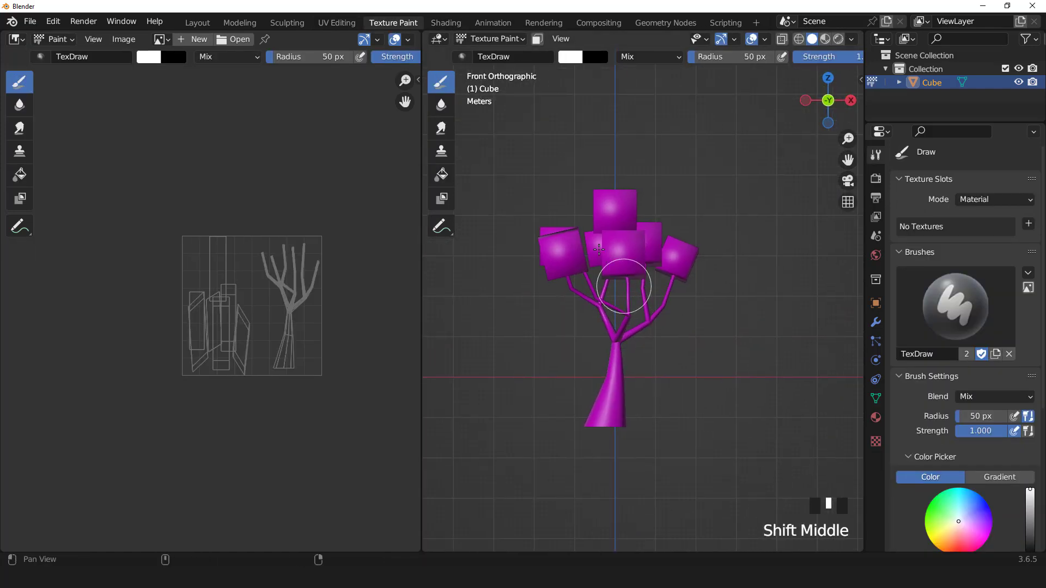
click(441, 175)
- Assign the existing material named Material to the tree and set its Base Color to an Image Texture
click(876, 416)
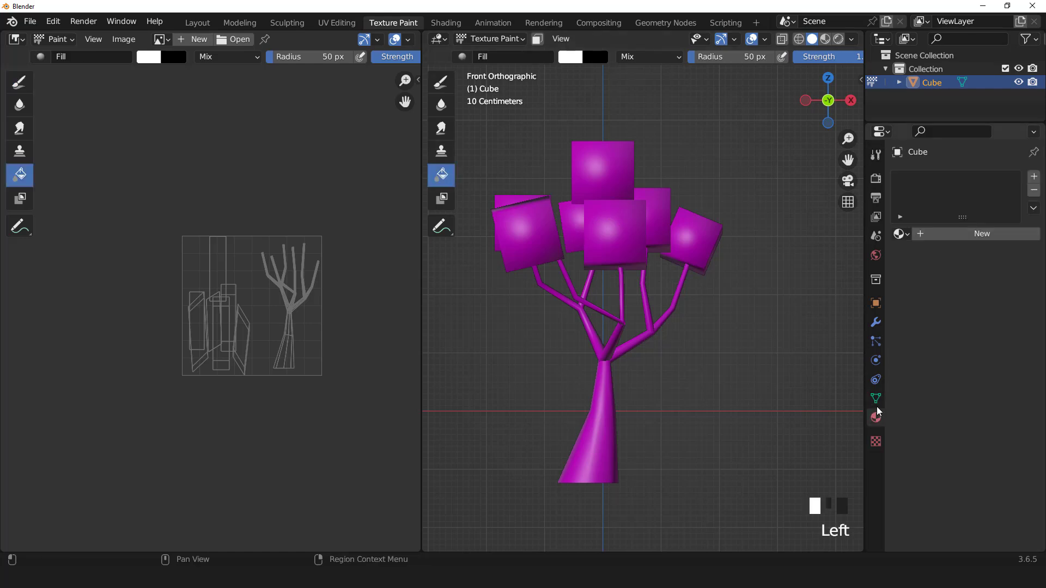
click(901, 234)
click(822, 255)
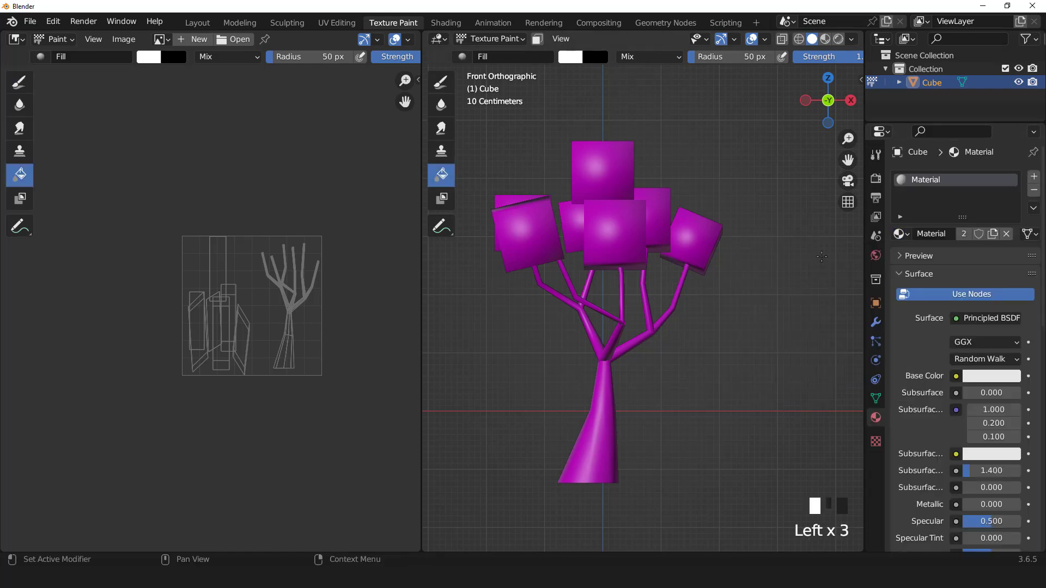
click(957, 376)
click(633, 258)
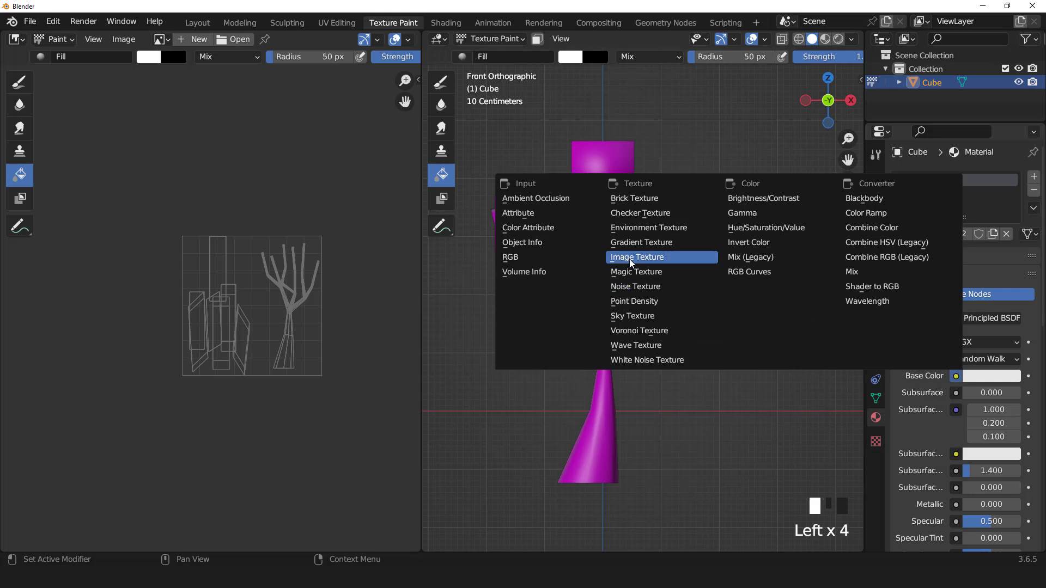
- Start a new image for the Base Color texture, name it treeeBR, and set its width and height to 512 px
click(951, 393)
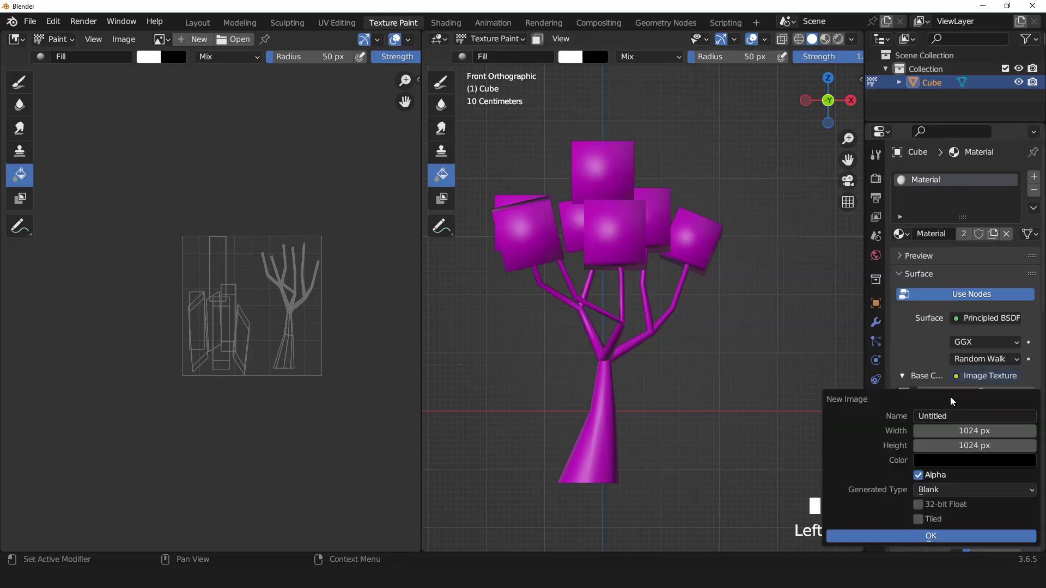
text(treeeBR)
click(1007, 430)
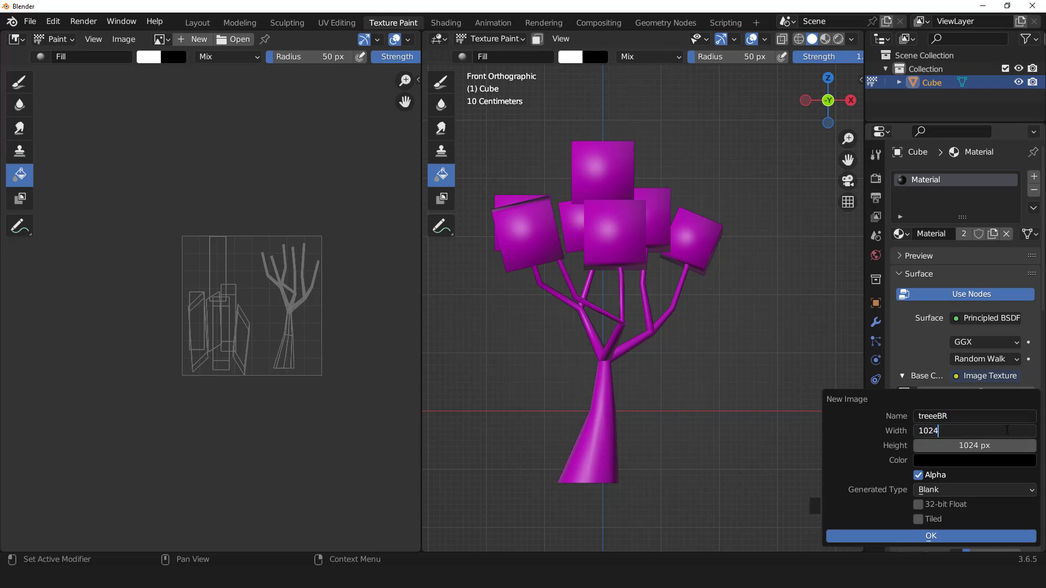
click(999, 442)
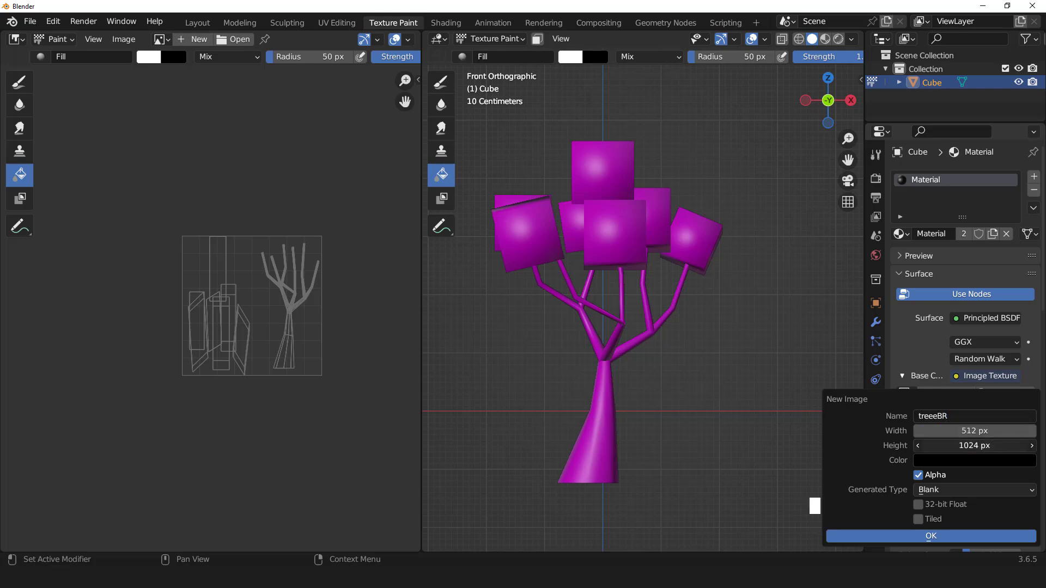
text(/2)
click(999, 443)
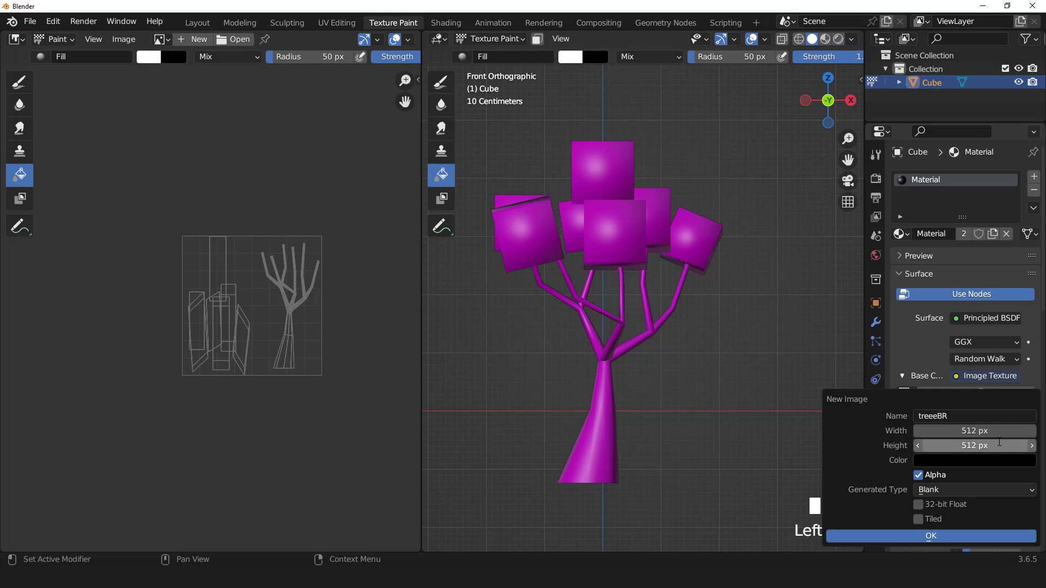
- Create the treeeBR image and switch the Fill brush's color source to a gradient
click(928, 537)
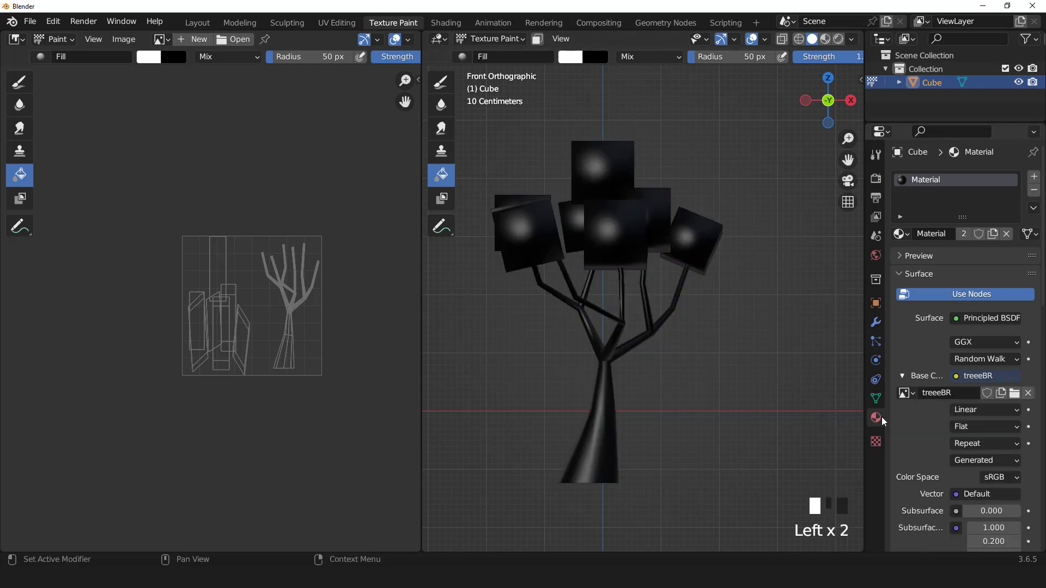
click(876, 157)
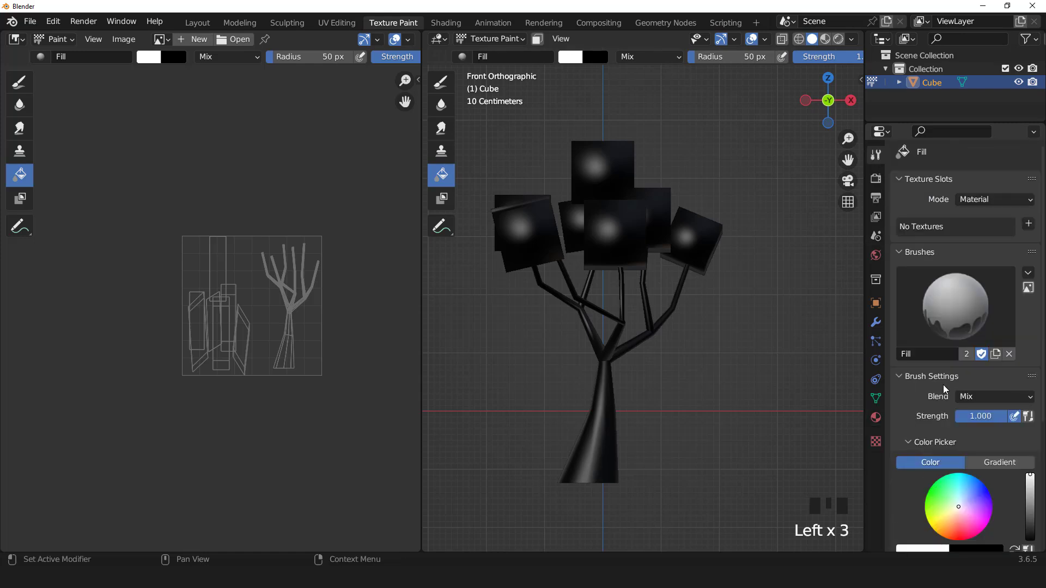
scroll(945, 388, down, 5)
click(999, 284)
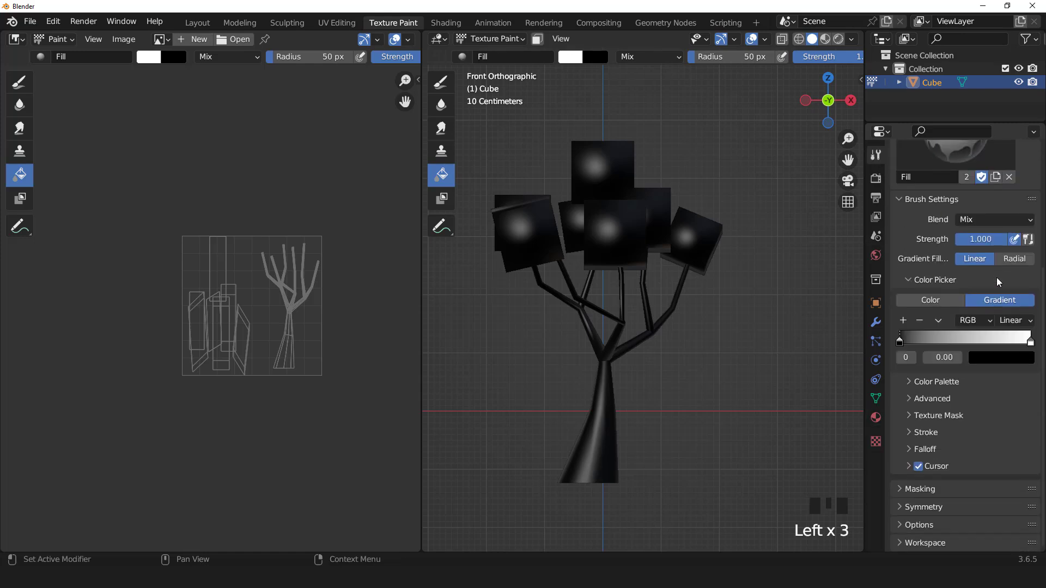
- Set the start stop of the Fill brush gradient to a dark reddish brown
click(999, 364)
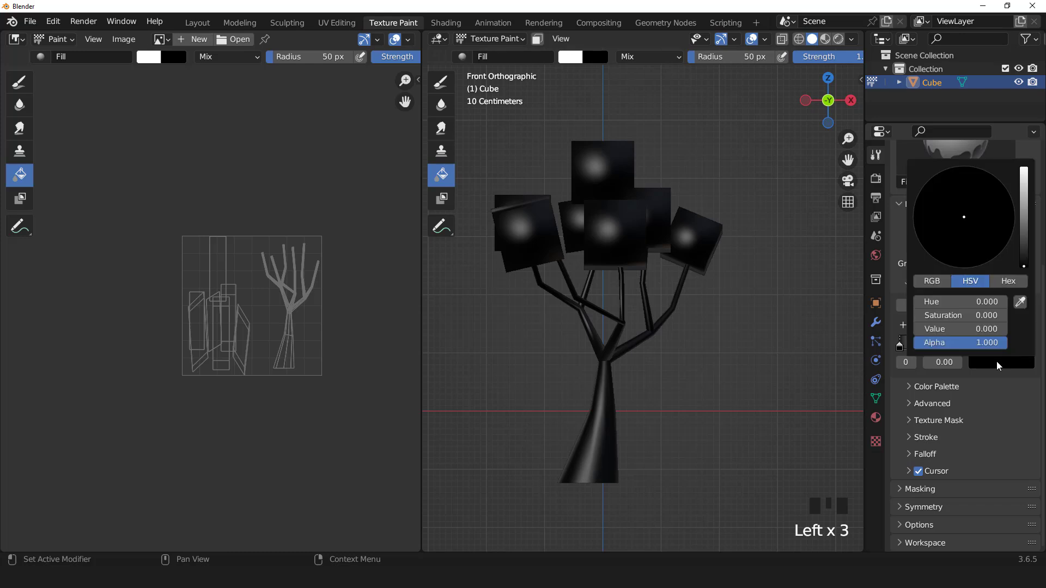
drag(1029, 263, 1023, 192)
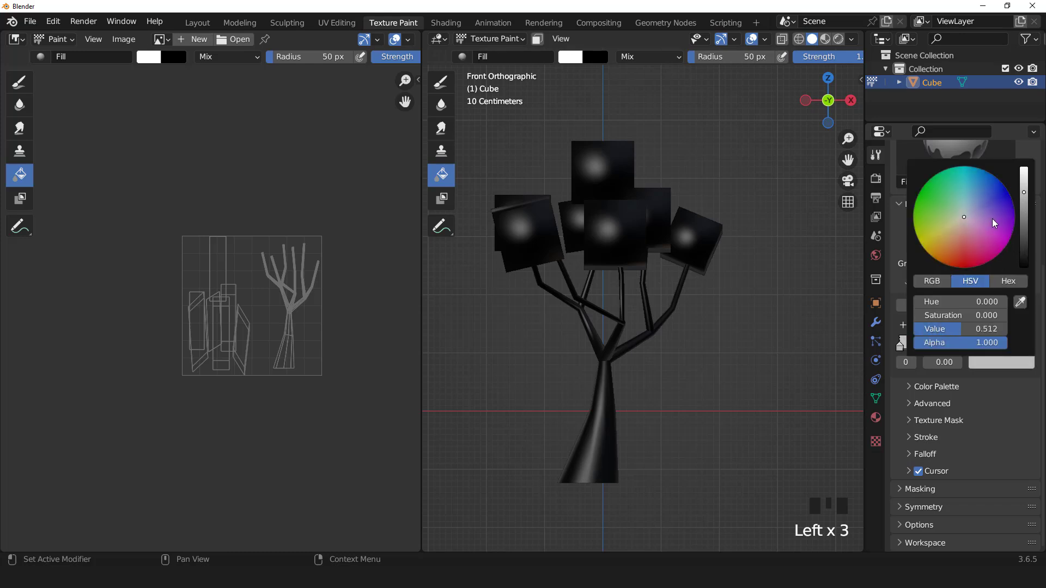
click(955, 251)
drag(956, 252, 953, 259)
drag(1023, 213, 1023, 223)
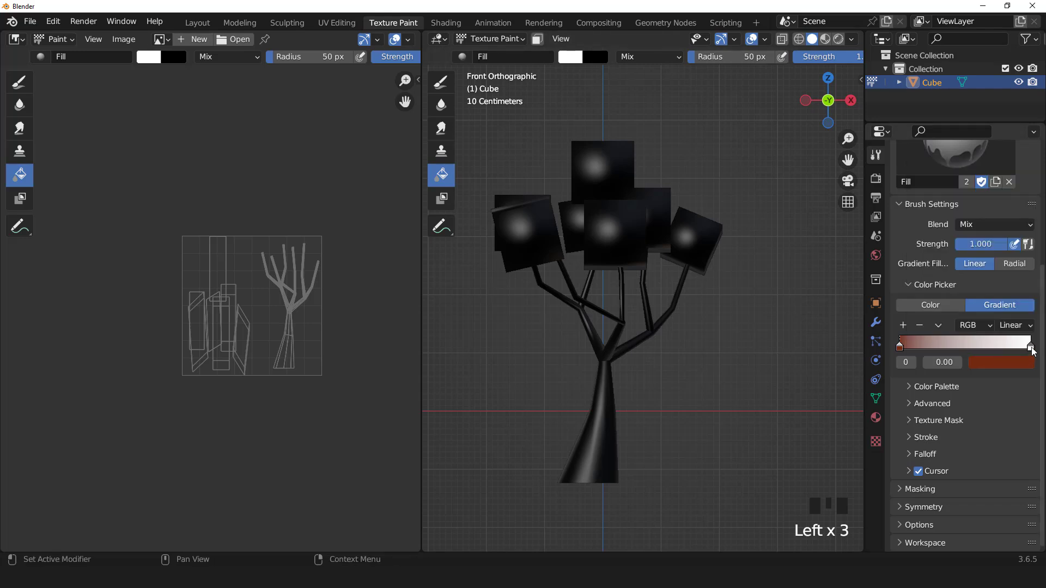
- Set the gradient's end stop to a light orange with Hue about 0.037, Saturation about 0.849 and Value 1.000
click(1031, 347)
click(1017, 359)
click(952, 240)
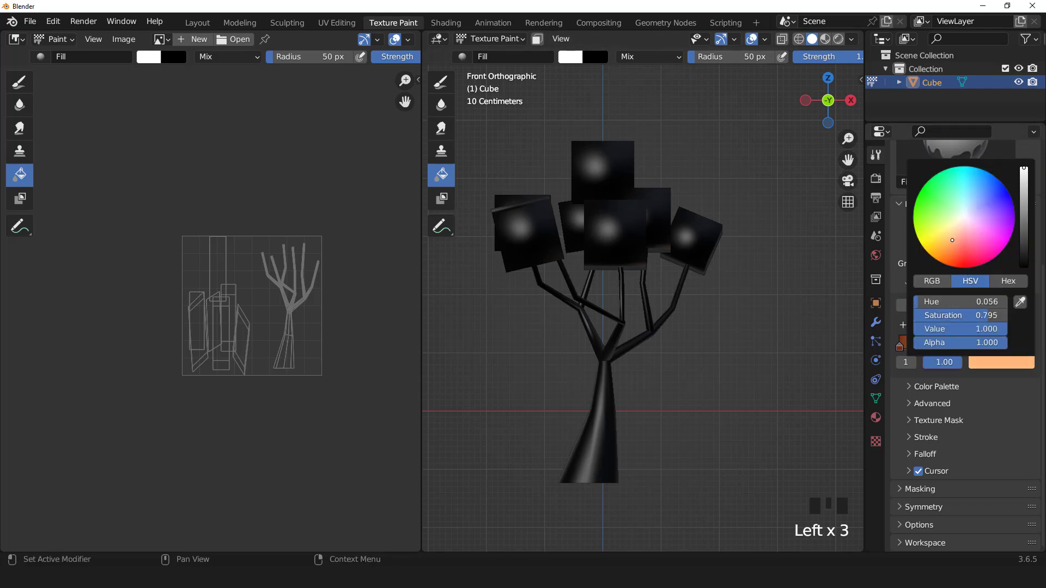
drag(954, 242, 954, 245)
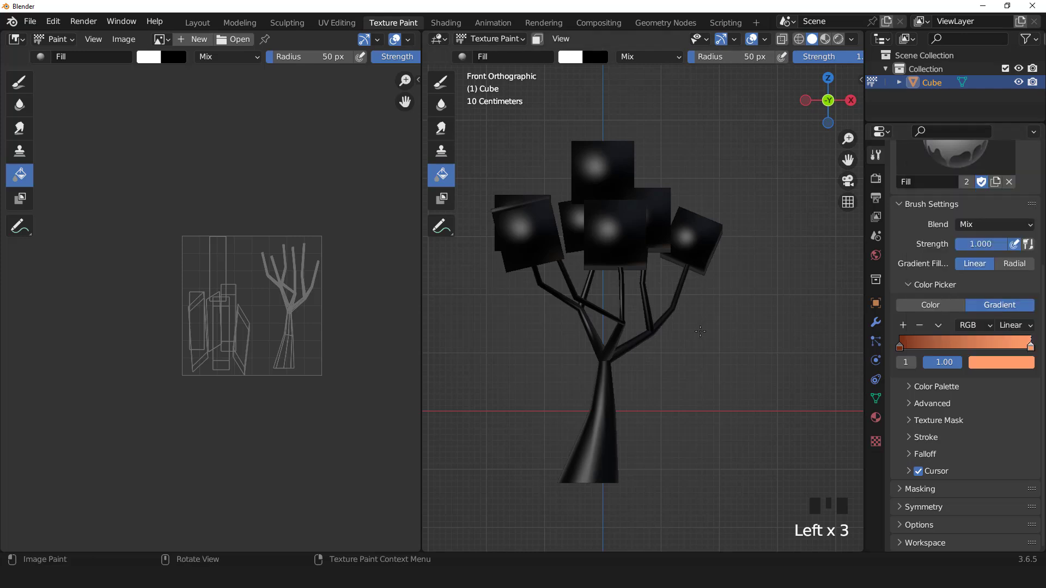
- In Edit Mode, select the entire trunk with its branches, invert the selection and hide the foliage cubes
key(Tab)
drag(560, 298, 694, 391)
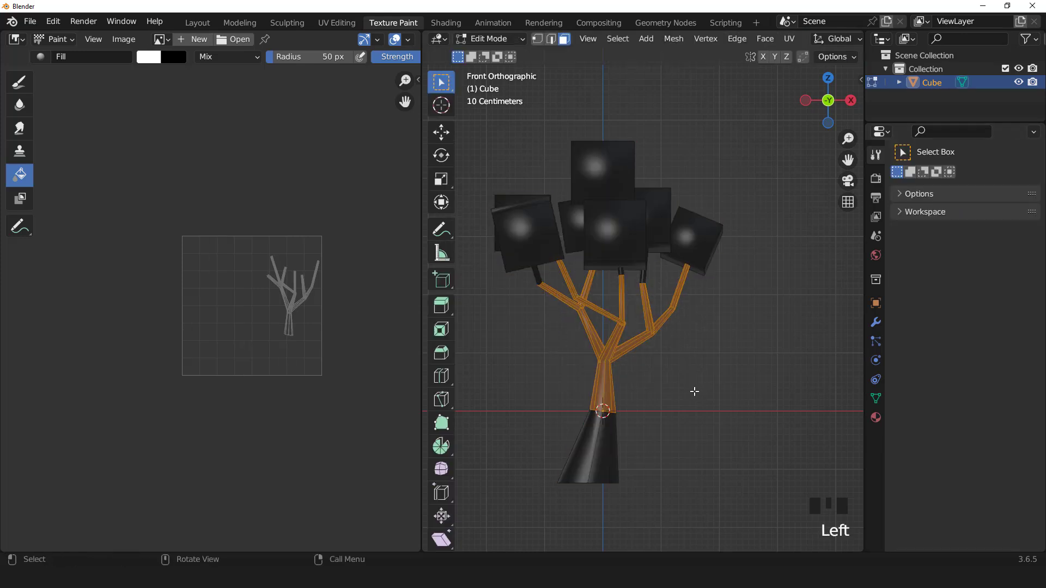
key(ctrl+KP_Add)
key(ctrl+KP_Add)
key(ctrl+KP_Add)
key(ctrl+KP_Add)
key(ctrl+KP_Add)
key(ctrl+KP_Add)
key(ctrl+KP_Add)
key(ctrl+KP_Add)
key(ctrl+KP_Add)
key(ctrl+KP_Add)
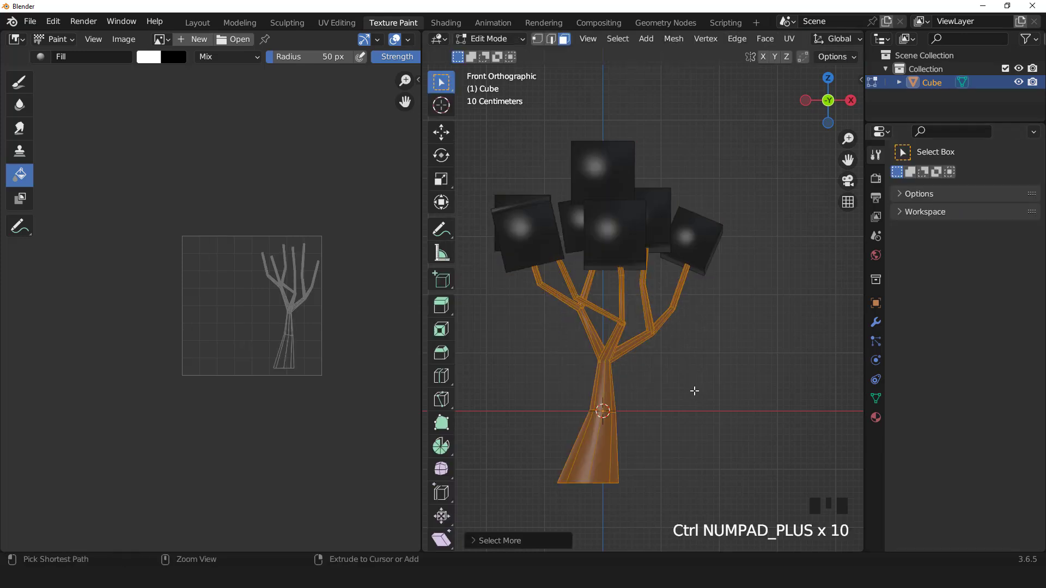
key(ctrl+i)
key(h)
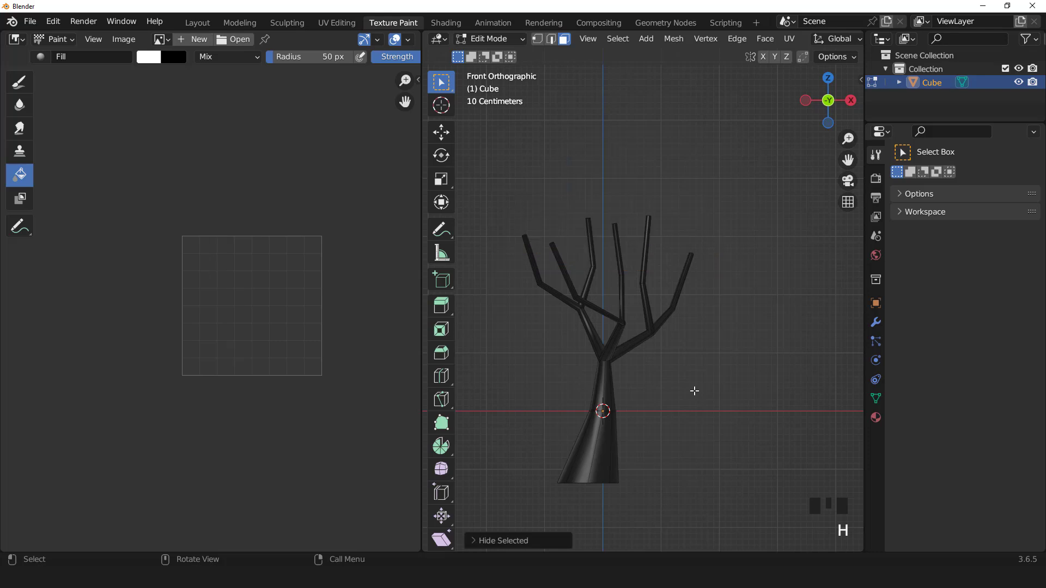
- Return to Texture Paint mode and fill the trunk and branches with the brown-to-orange gradient from base to branch tips
key(Tab)
shift+middle_drag(588, 476, 587, 413)
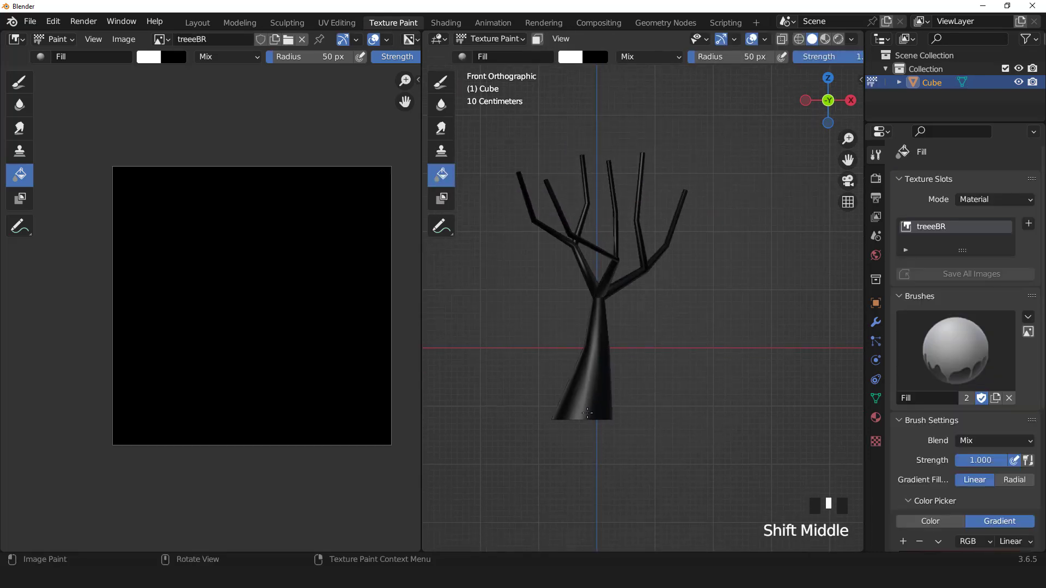
drag(590, 386, 596, 136)
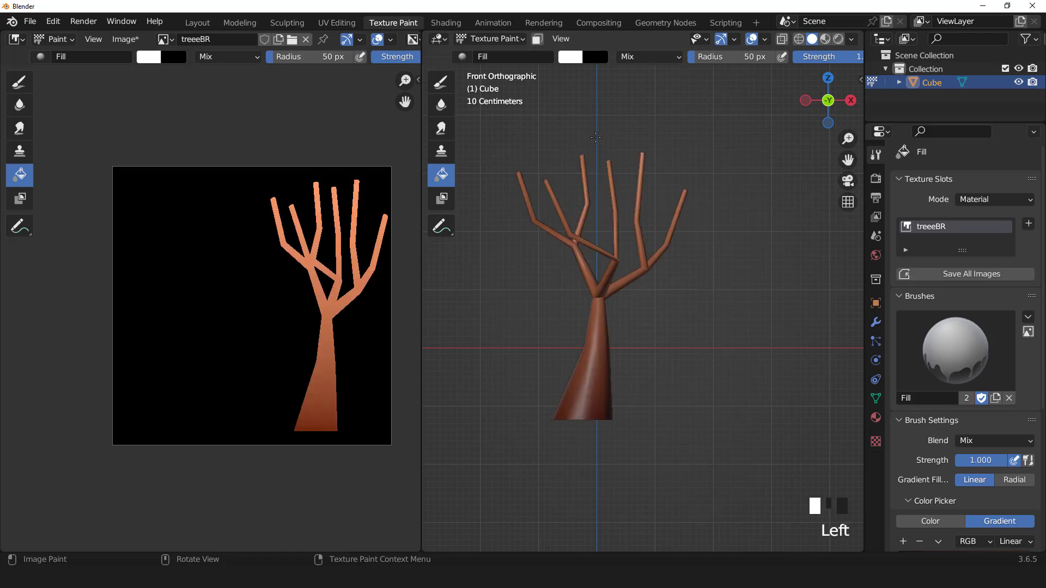
- Reveal the foliage cubes, hide the trunk and branches instead, and return to Texture Paint mode
key(Tab)
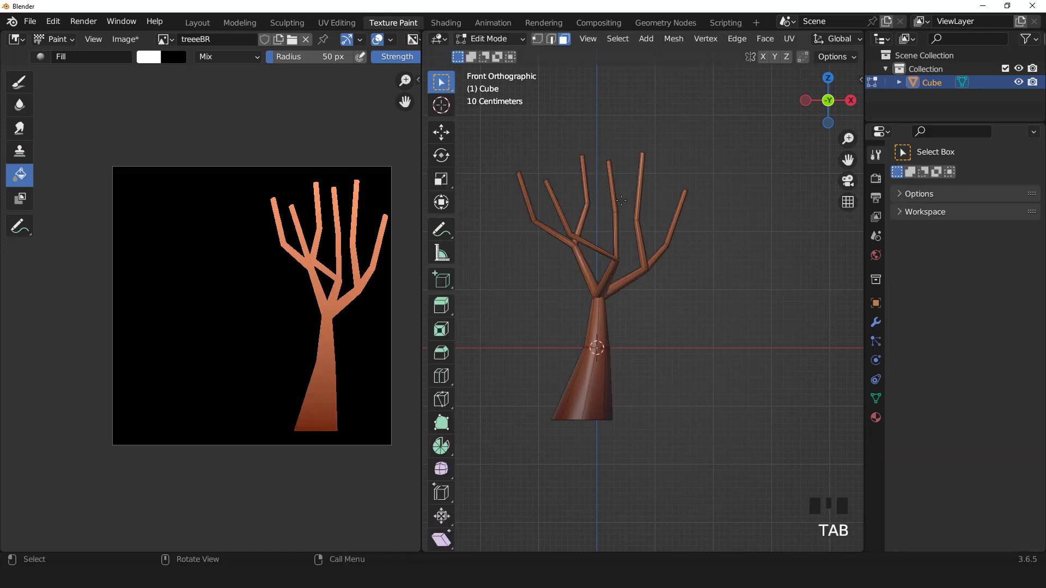
key(alt+h)
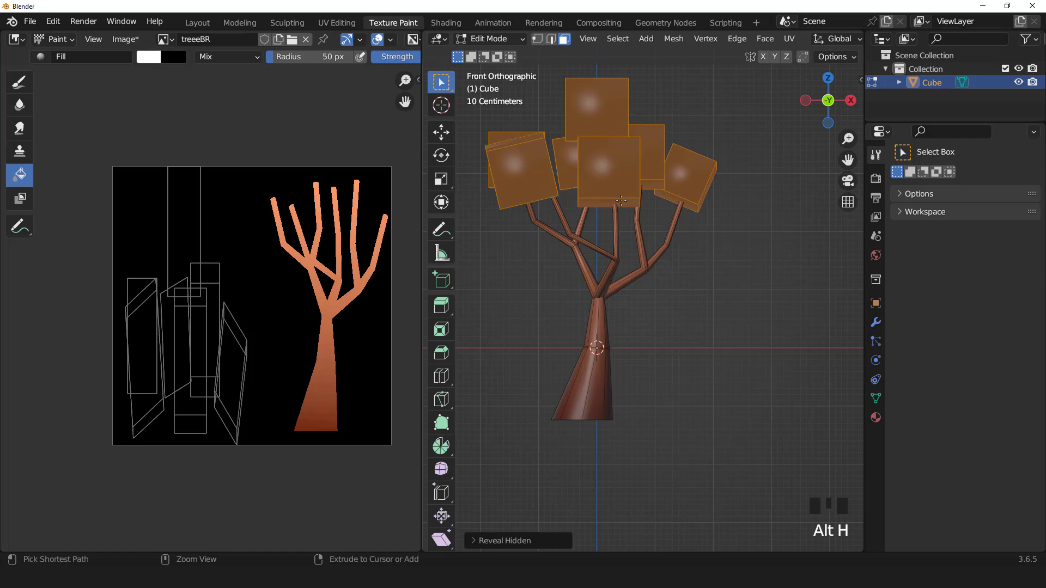
key(ctrl+i)
key(h)
key(Tab)
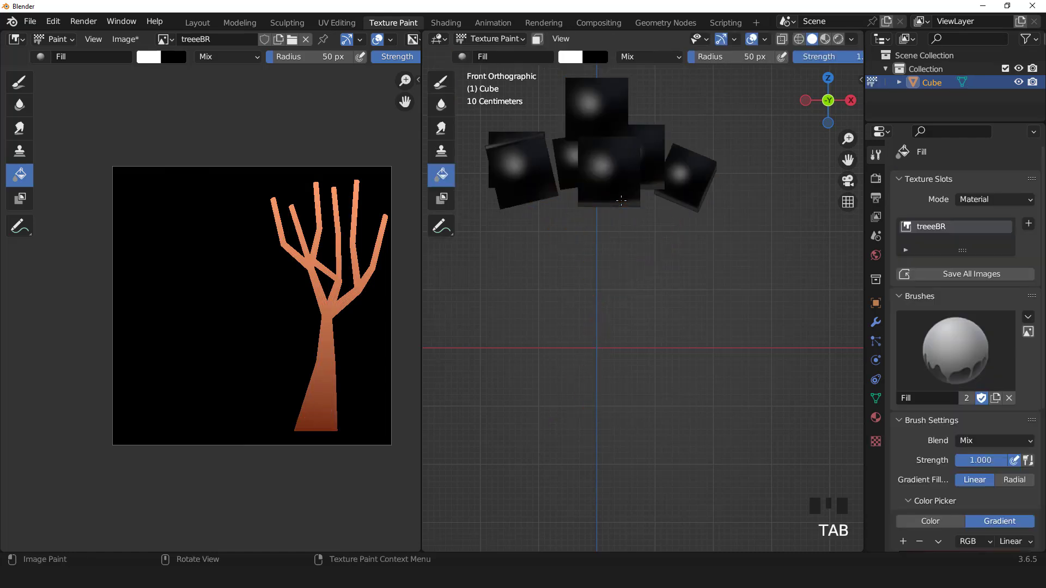
shift+middle_drag(621, 201, 621, 312)
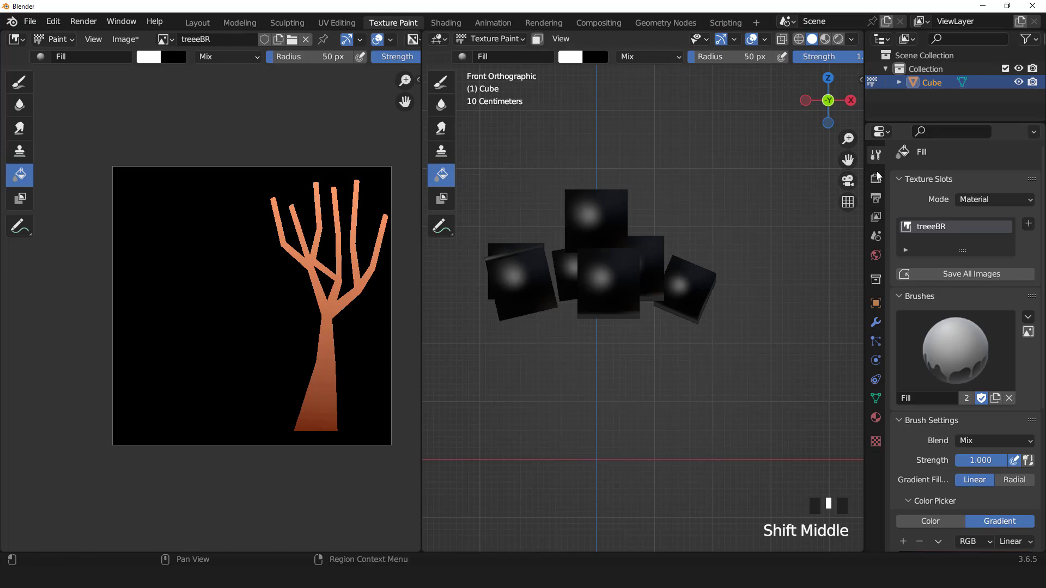
- Change the gradient's end stop to a light yellow-green with Hue about 0.252, Saturation about 0.824 and Value 1.000
scroll(987, 422, down, 8)
click(995, 406)
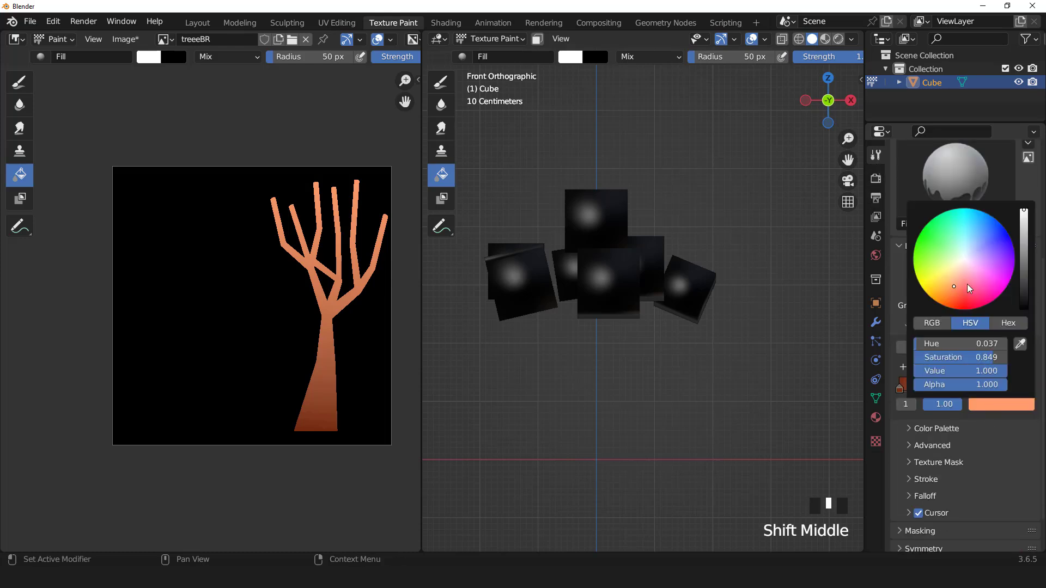
drag(930, 266, 922, 256)
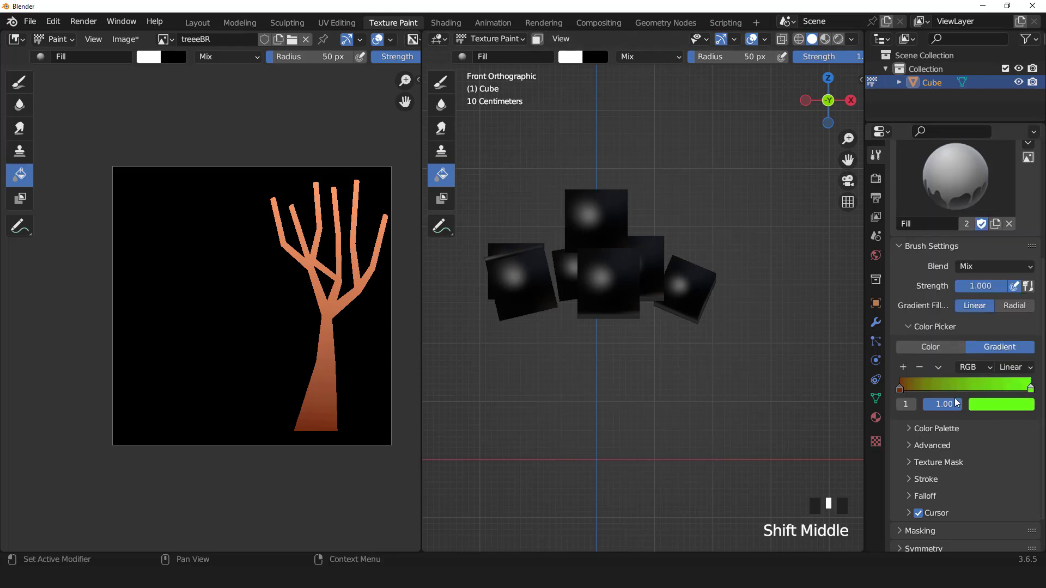
click(1015, 403)
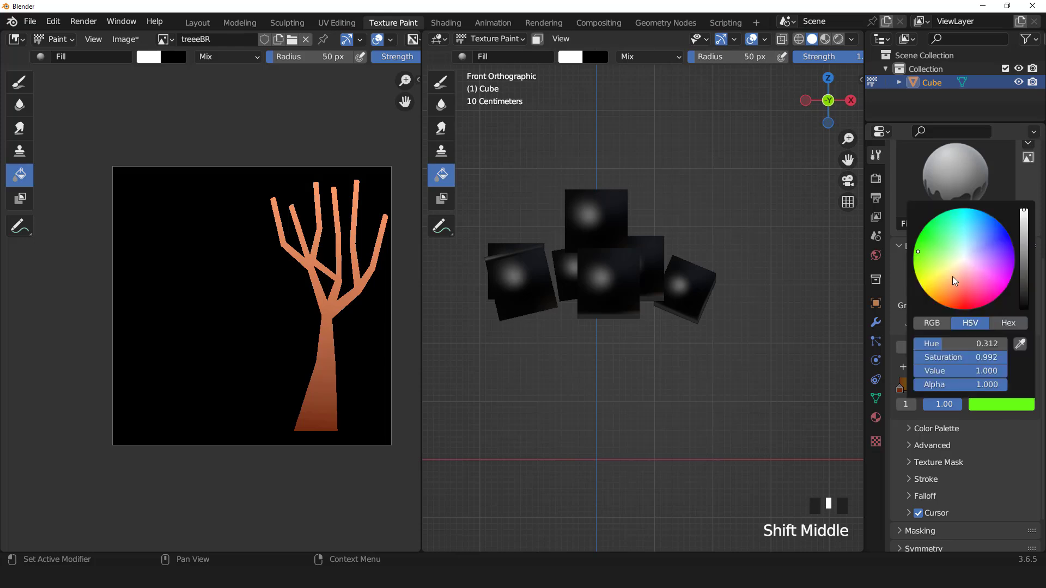
mouse_move(949, 267)
mouse_down()
mouse_move(913, 259)
mouse_move(938, 265)
mouse_up()
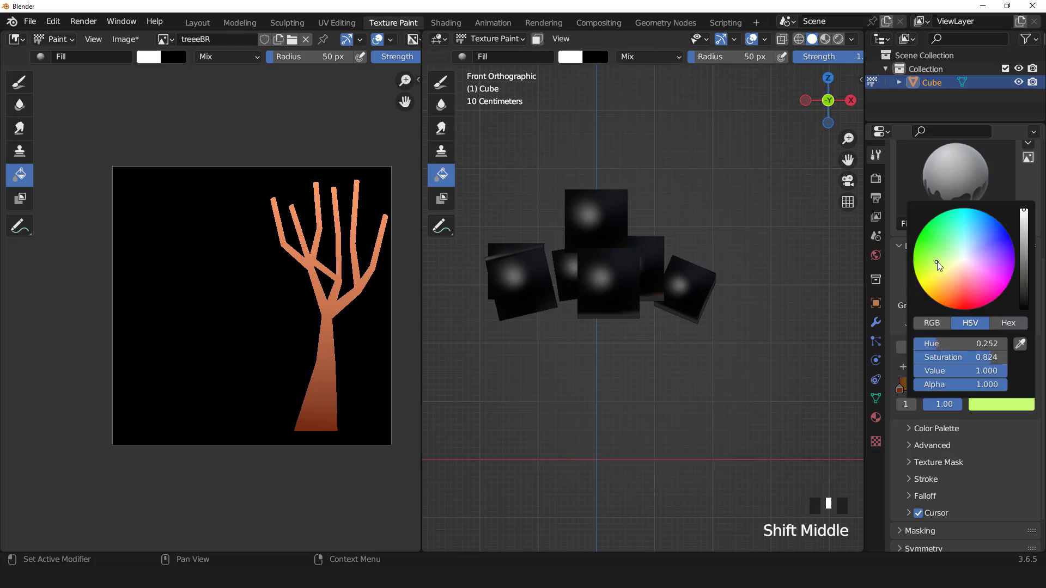
- Change the gradient's start stop to a deeper green with Hue about 0.31, Saturation about 0.98 and Value about 0.62
click(900, 387)
click(986, 407)
click(925, 253)
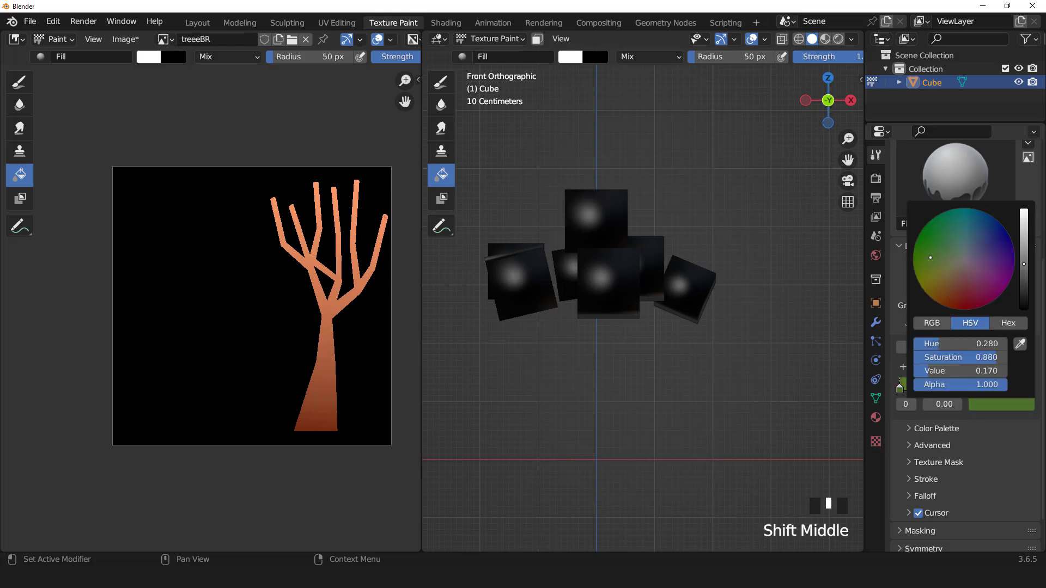
drag(1024, 264, 1024, 228)
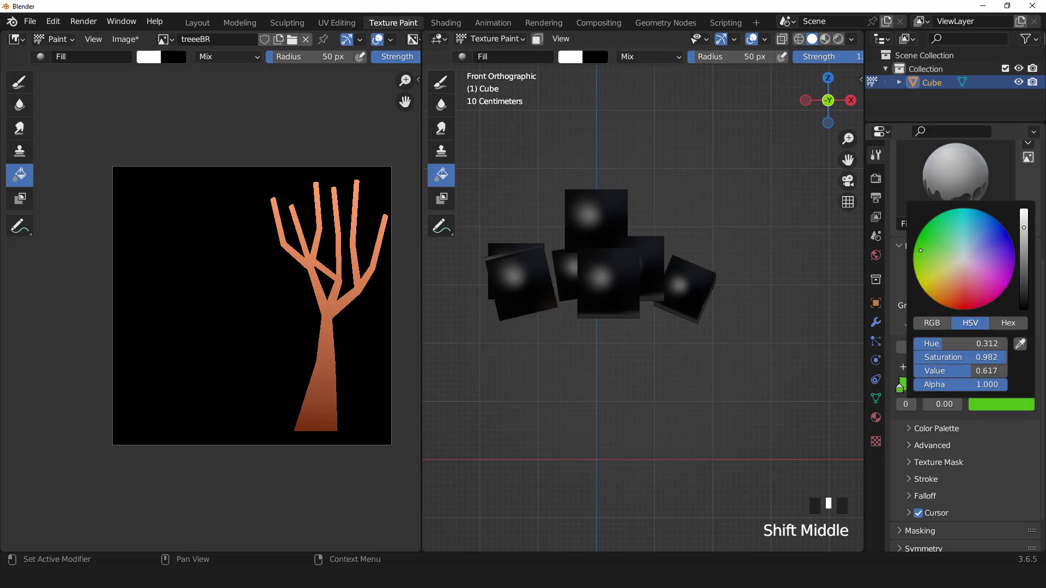
drag(934, 254, 923, 251)
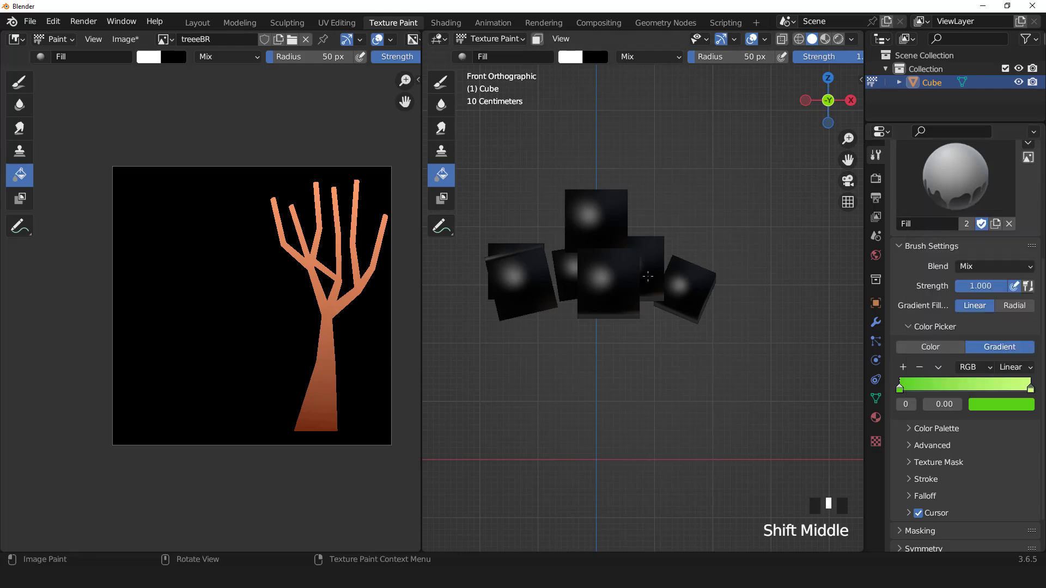
- Fill the foliage cubes with the green gradient from below the lowest cube to above the highest one
drag(599, 335, 599, 178)
scroll(599, 180, down, 2)
middle_drag(600, 180, 647, 272)
- Reveal the hidden trunk in Edit Mode, return to Texture Paint mode and view the whole tree from the front
key(Tab)
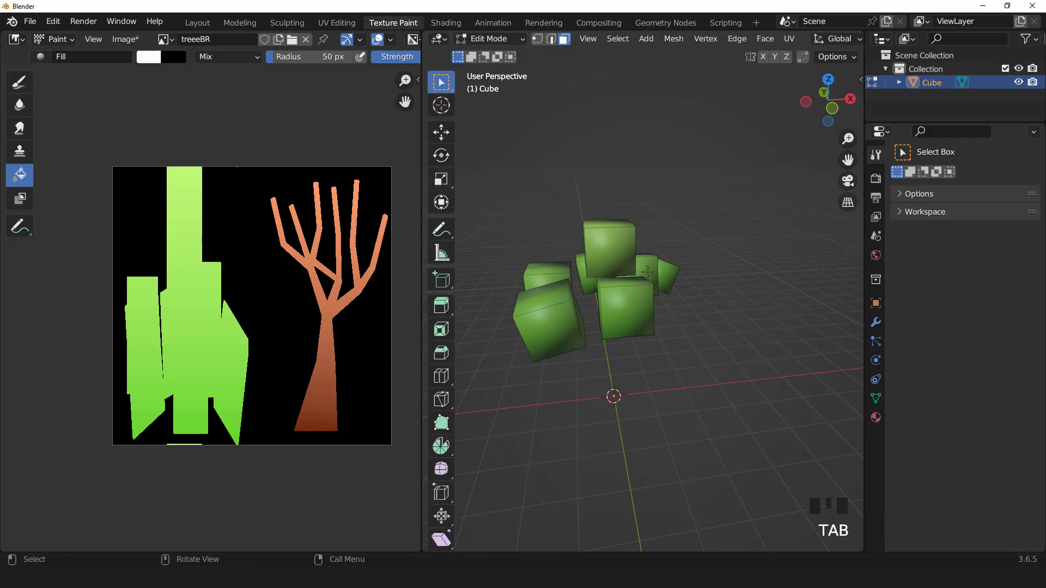
key(alt+h)
key(Tab)
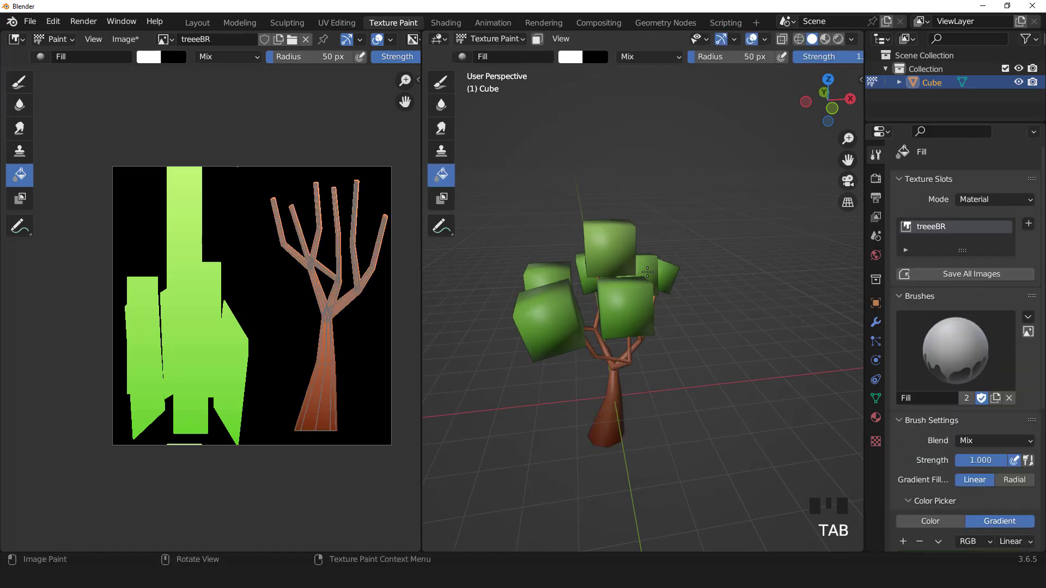
key(KP_1)
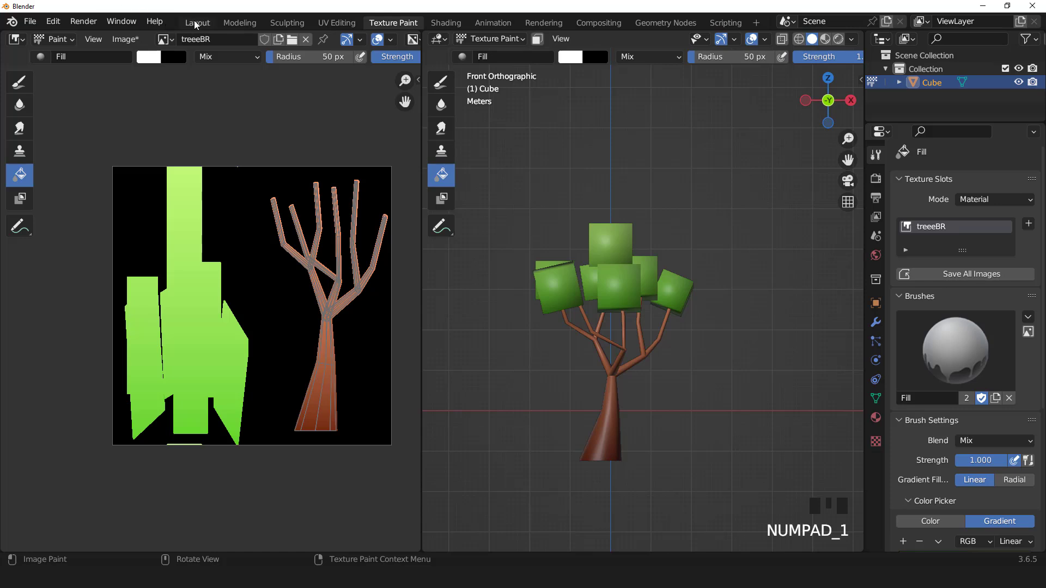
- In the Layout workspace, set the viewport shading to Flat lighting with Texture color
click(196, 23)
click(852, 39)
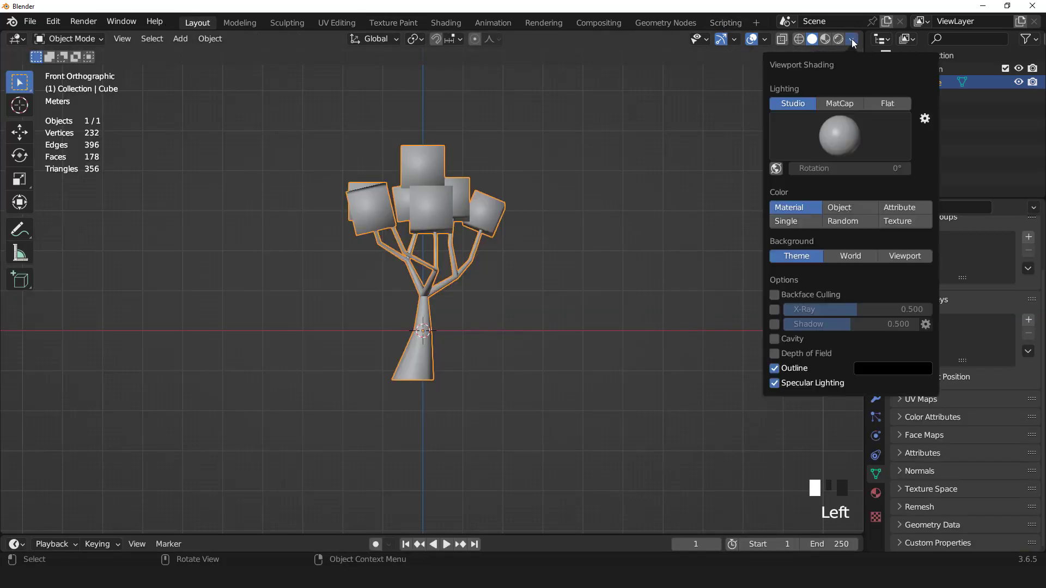
click(887, 104)
click(902, 158)
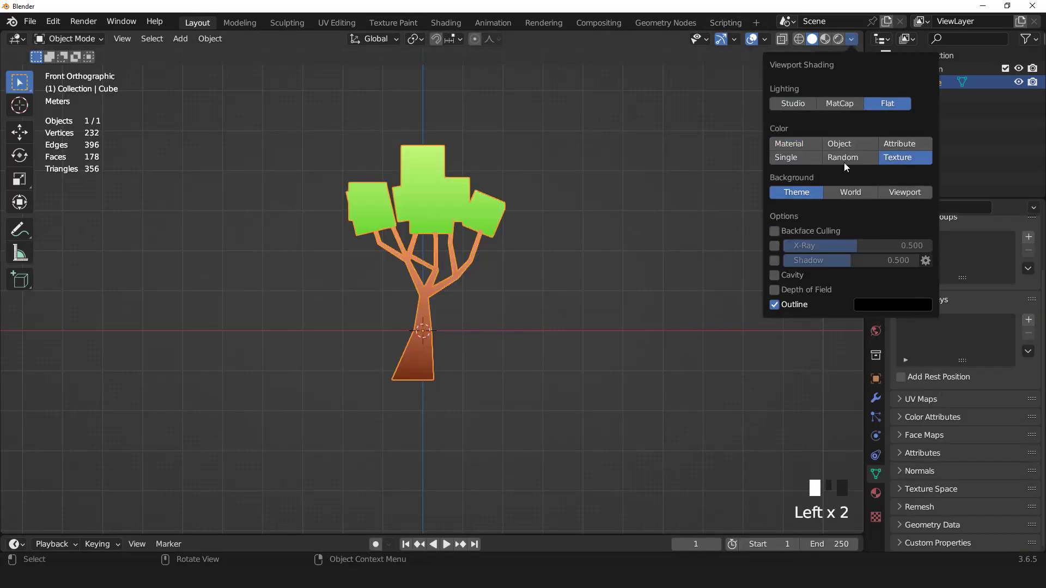
- Hide the viewport overlays and inspect the textured tree from several sides and from the front
mouse_move(523, 215)
middle_down()
mouse_move(541, 218)
mouse_move(566, 251)
middle_up()
click(671, 159)
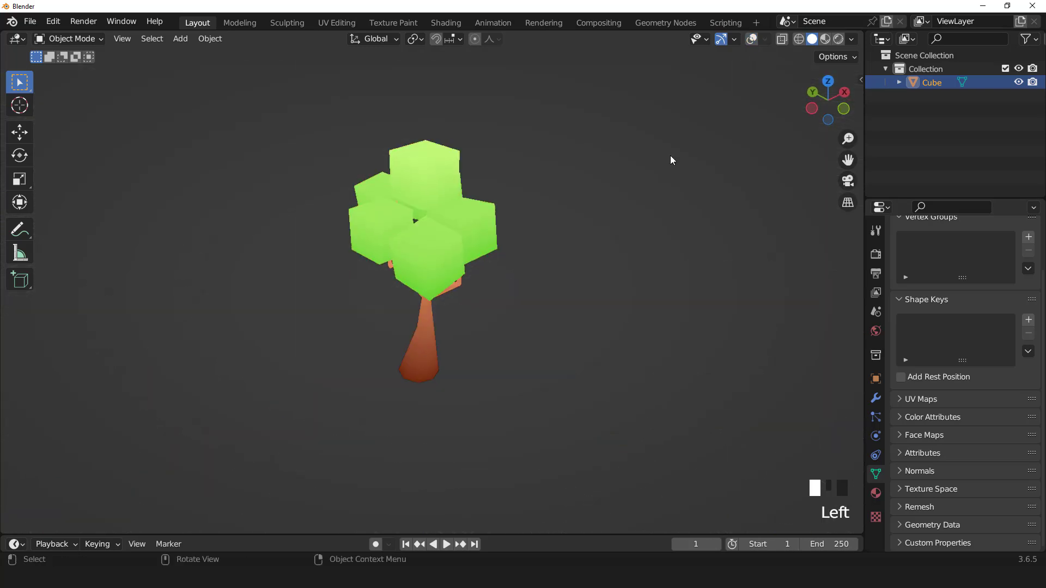
middle_drag(671, 159, 538, 175)
scroll(457, 156, up, 2)
key(KP_1)
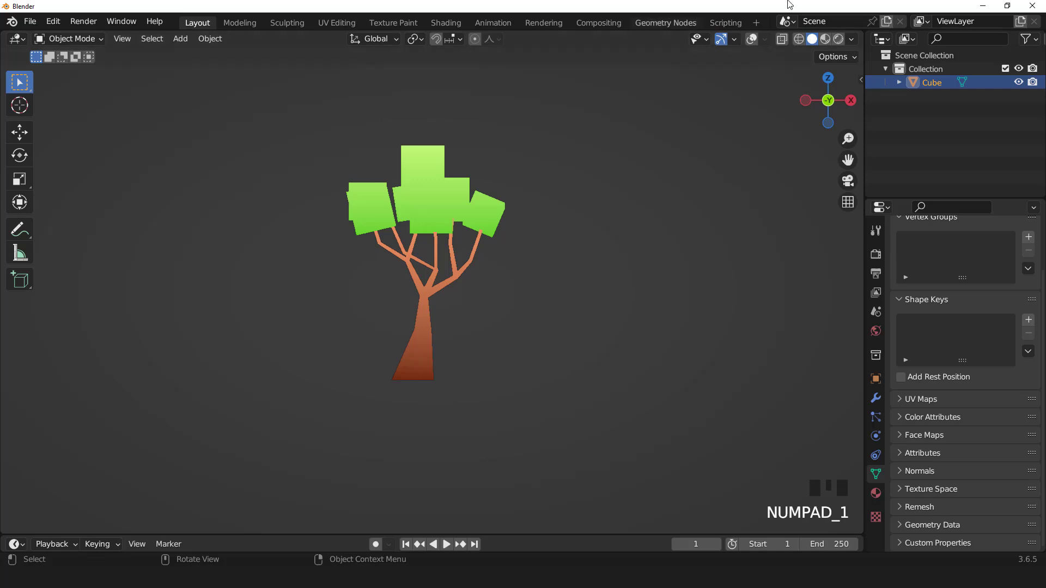
- Switch the viewport to Rendered shading, show the overlays again and view the tree in perspective
click(839, 40)
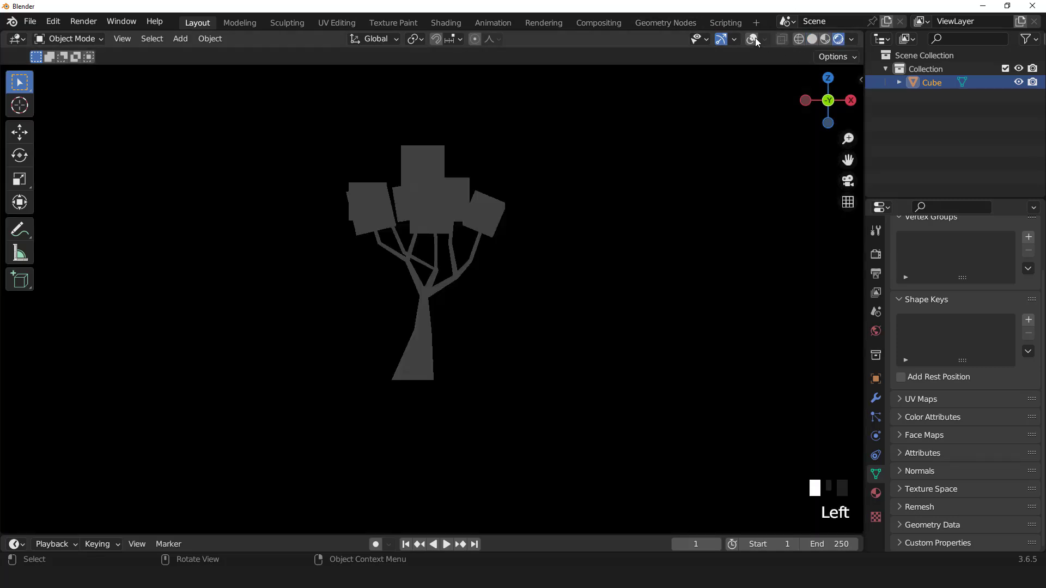
click(754, 39)
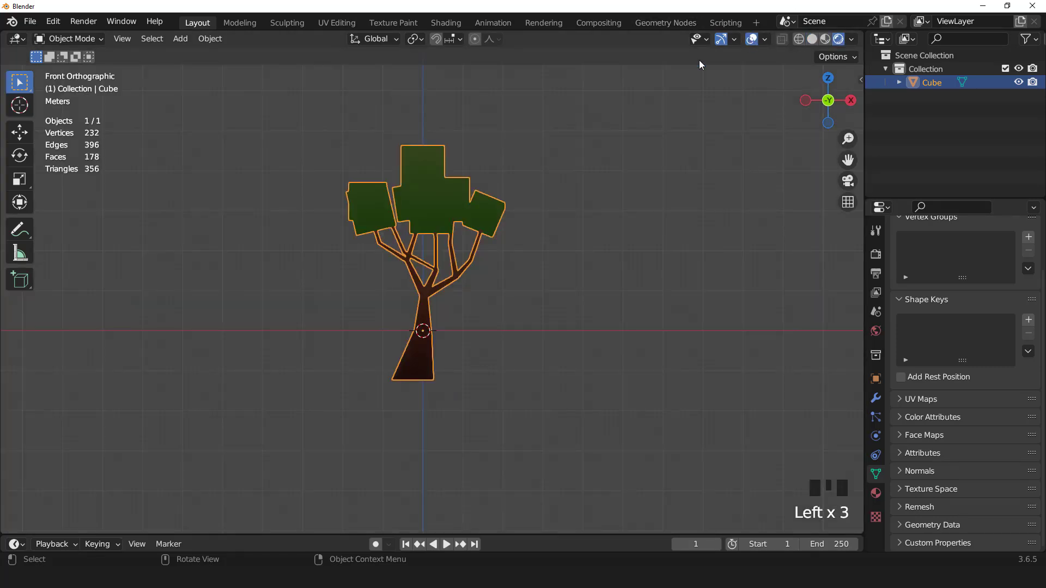
scroll(552, 169, up, 2)
scroll(551, 169, down, 2)
middle_drag(501, 159, 531, 194)
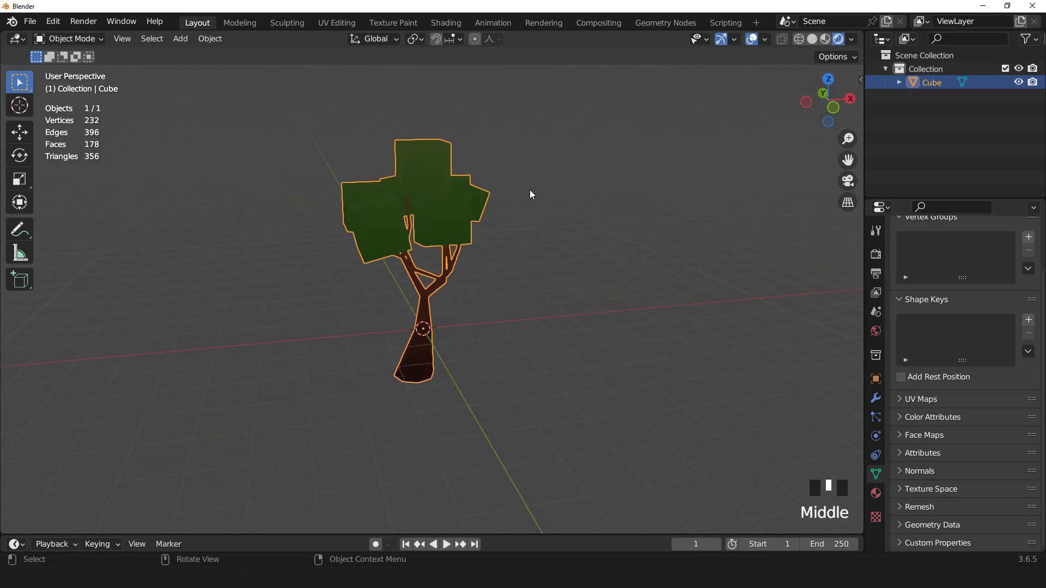
- Add a 3 Point Lights setup around the tree and set its base energy to 200
click(179, 39)
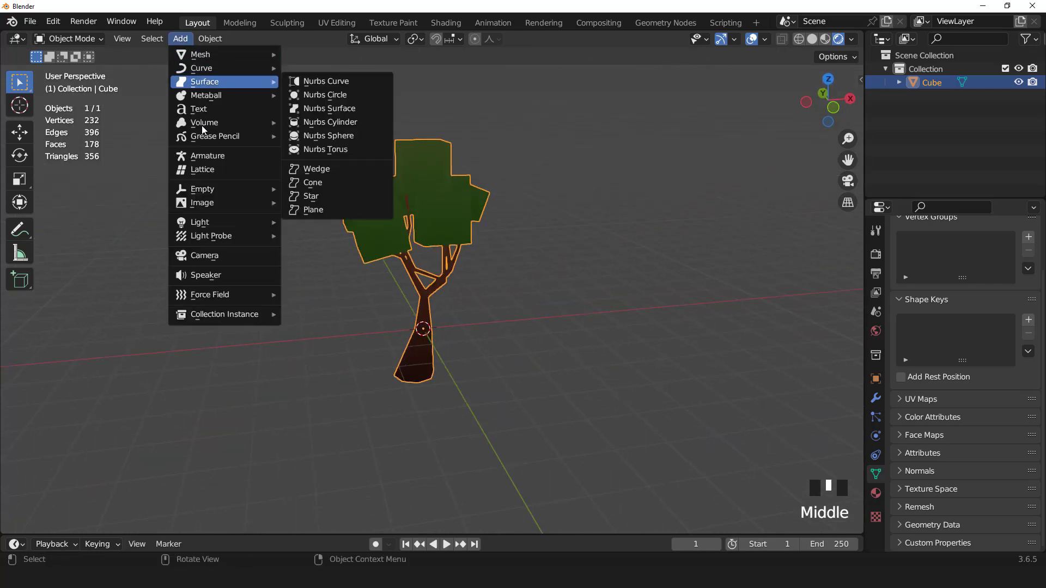
mouse_move(214, 223)
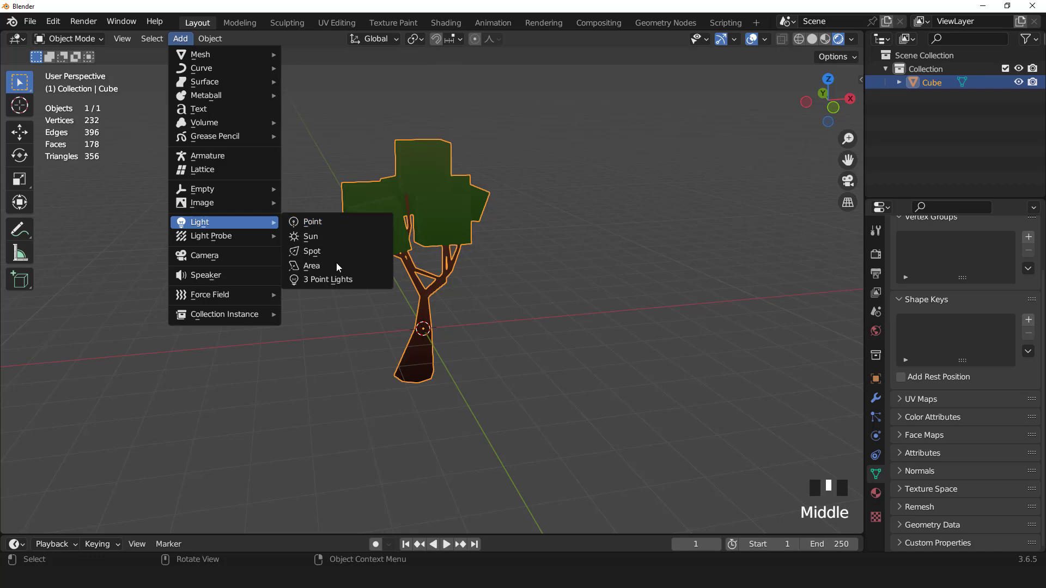
click(336, 280)
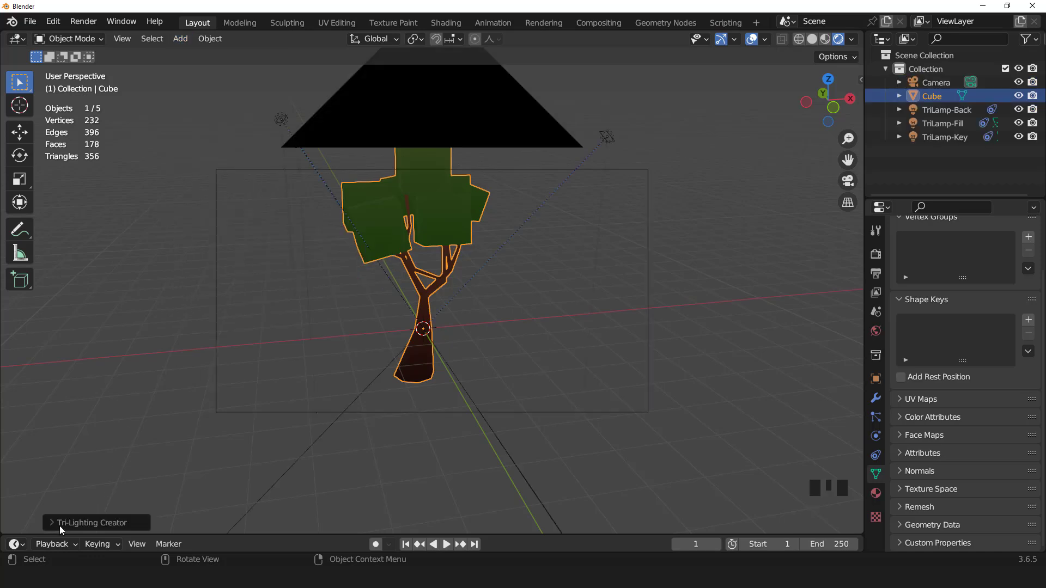
click(60, 523)
double_click(136, 389)
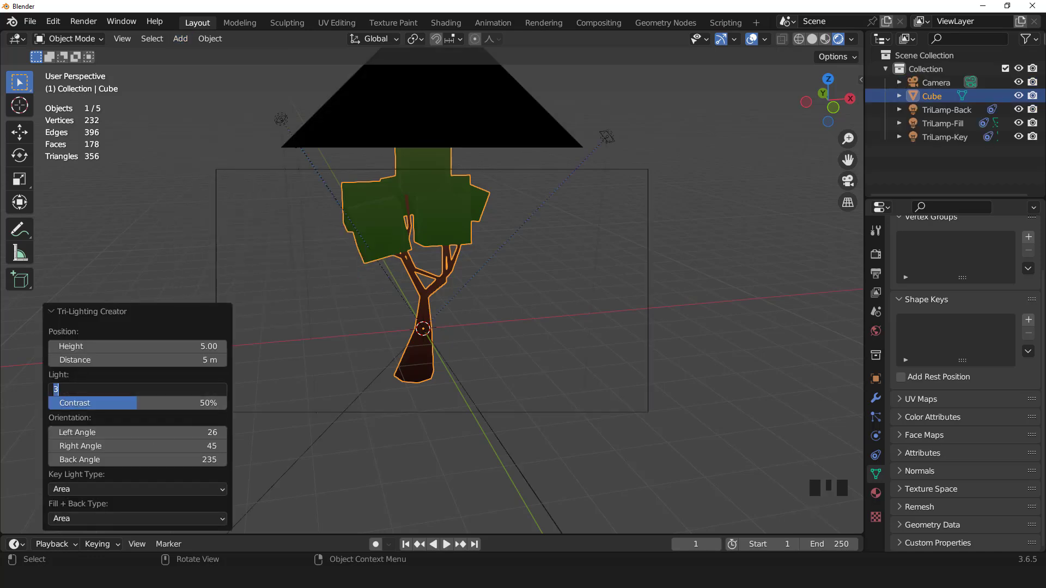
key(Return)
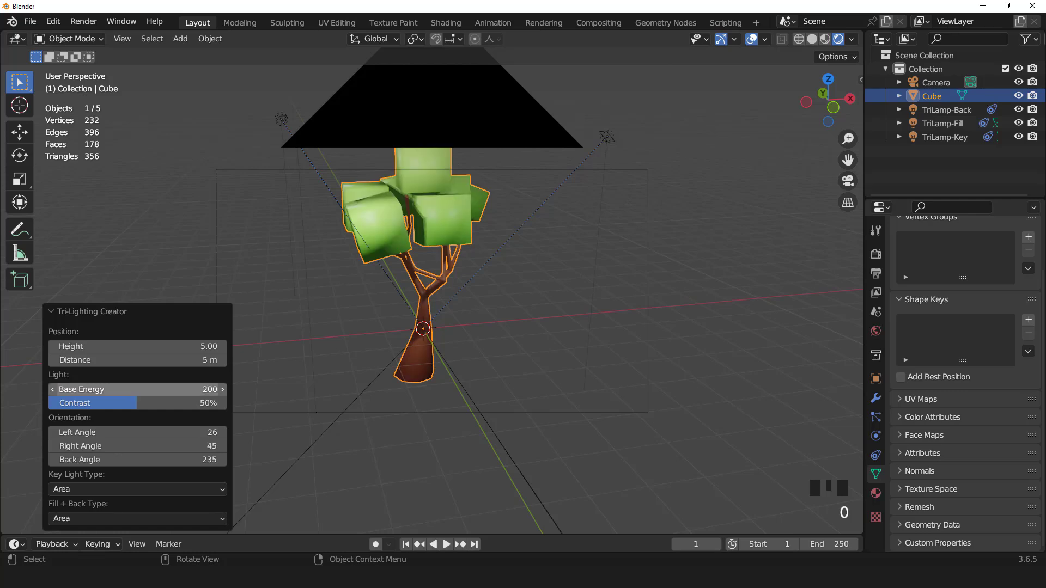
scroll(374, 295, down, 2)
middle_drag(374, 295, 466, 236)
scroll(560, 245, up, 2)
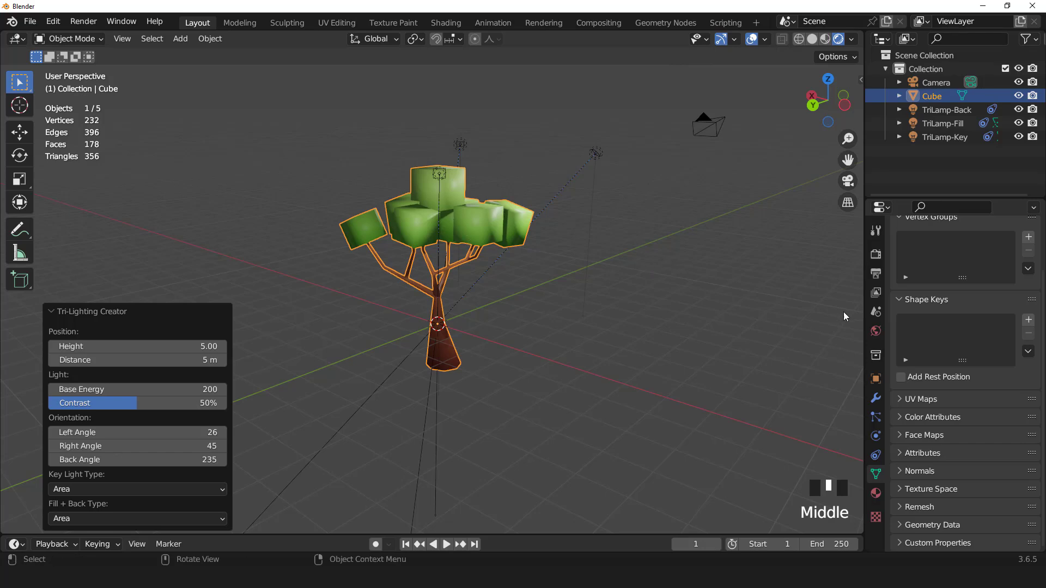
- Set the world background's color source to RGB
click(876, 331)
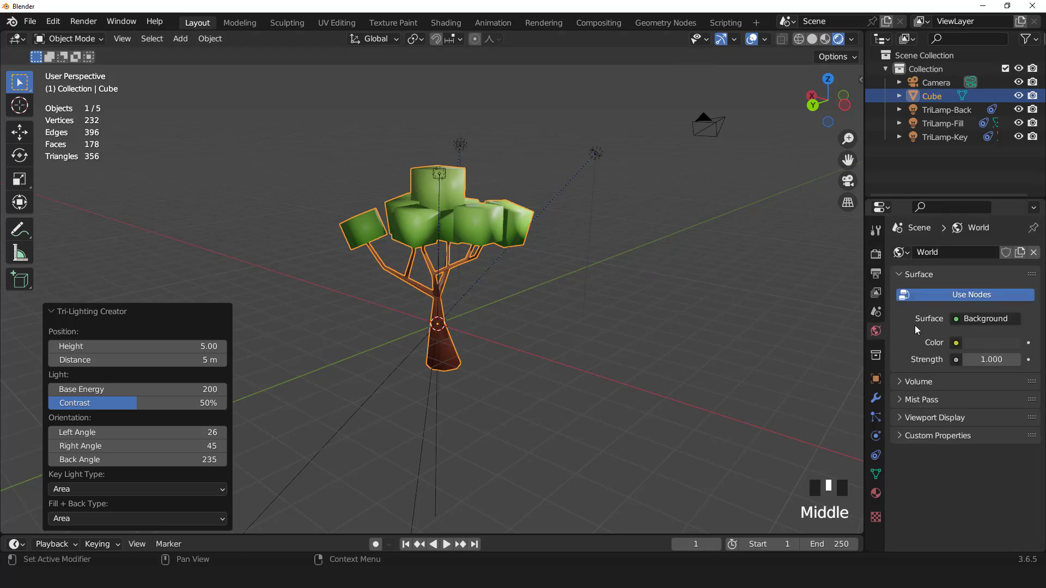
click(956, 324)
click(957, 343)
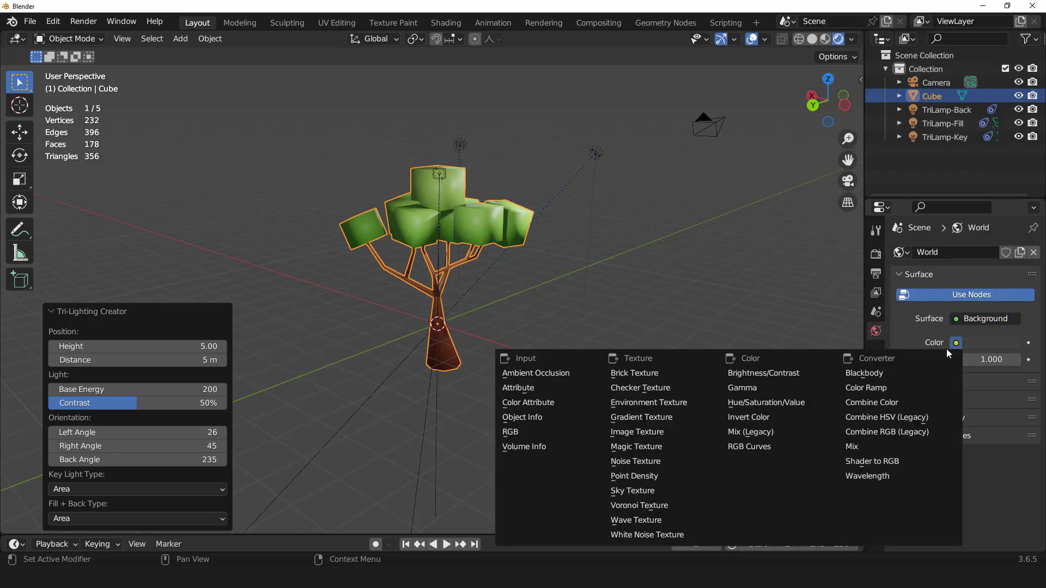
click(544, 388)
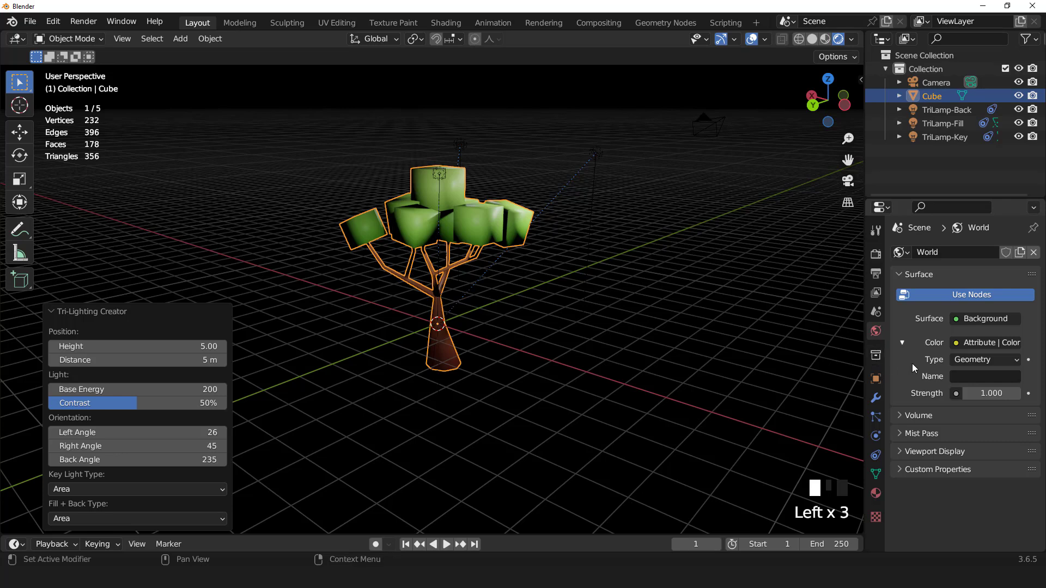
click(956, 343)
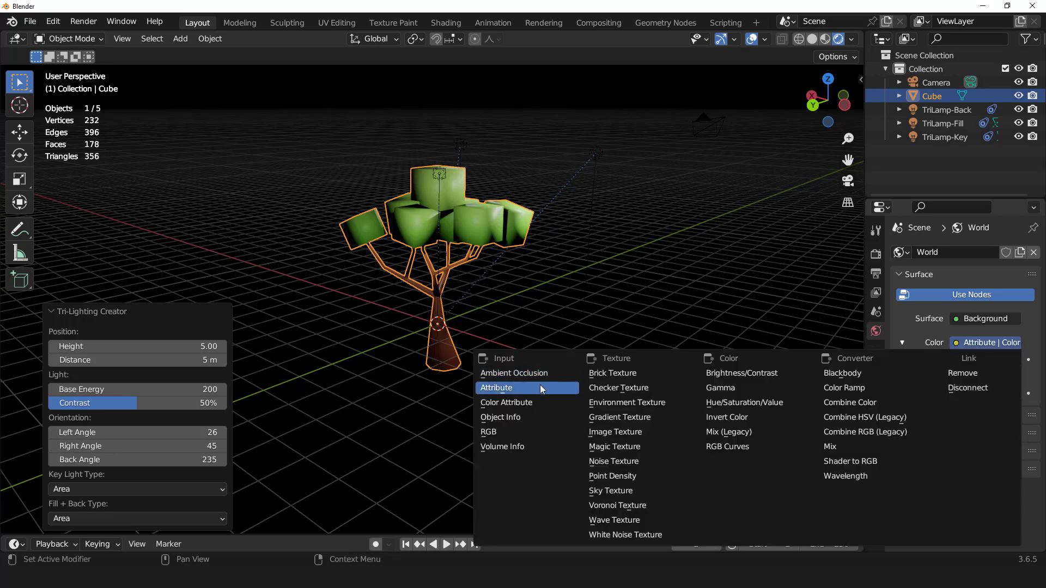
click(496, 432)
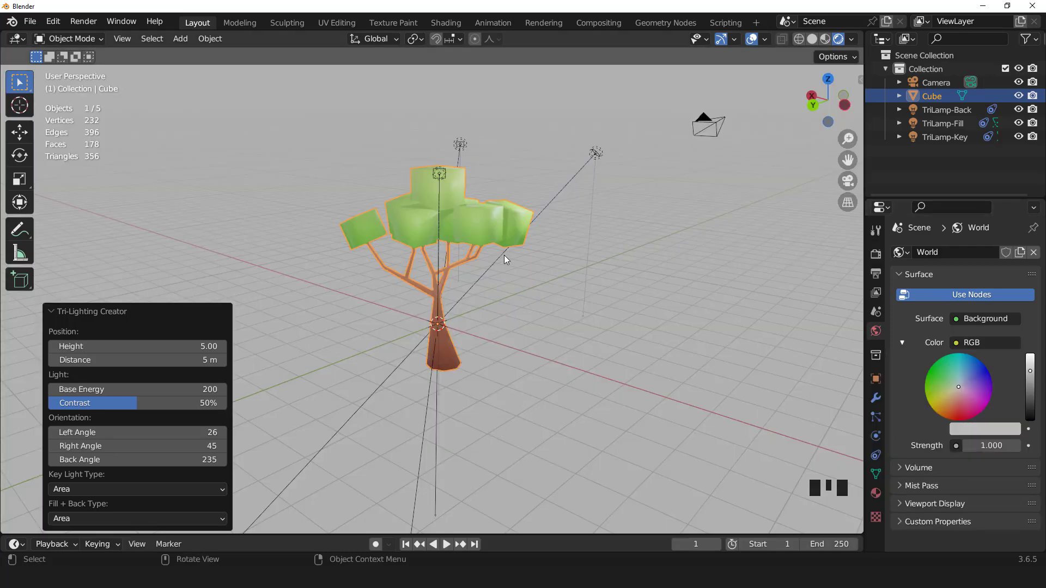
middle_drag(542, 229, 479, 218)
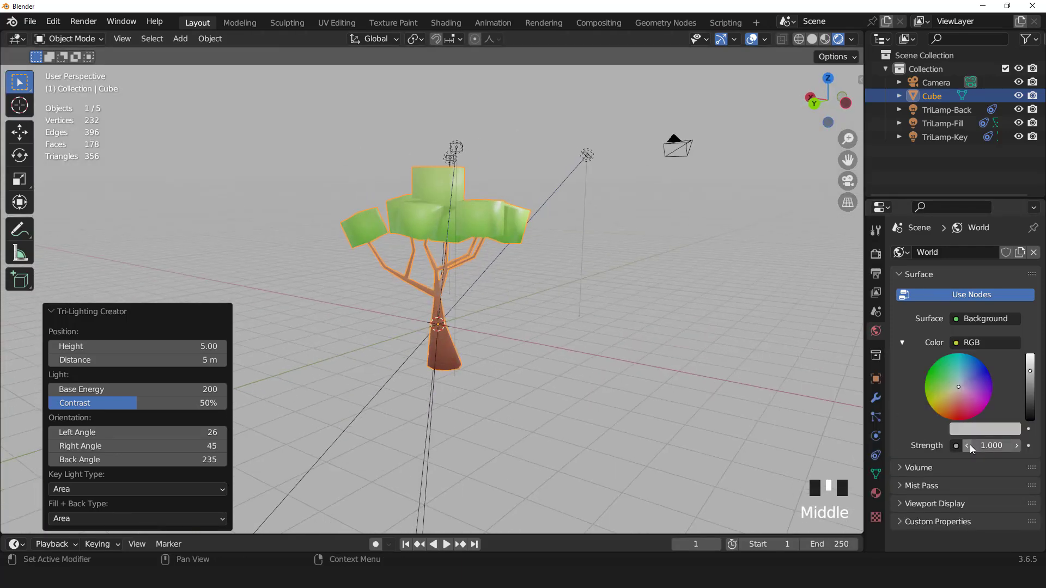
- Make the render film transparent, hide the viewport overlays and view the tree from the front
click(876, 255)
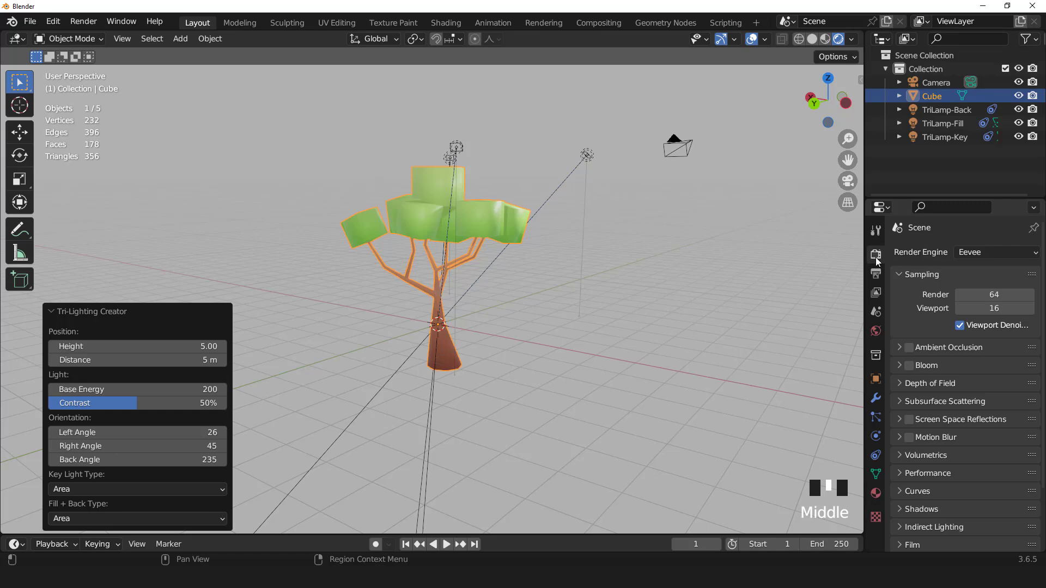
scroll(921, 476, down, 2)
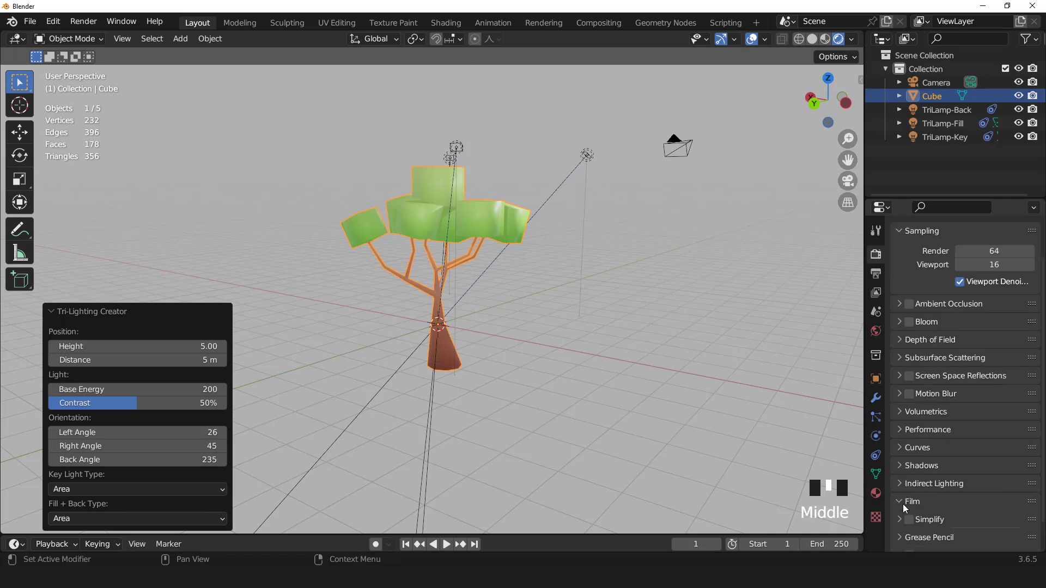
click(904, 503)
click(954, 537)
middle_drag(631, 307, 698, 195)
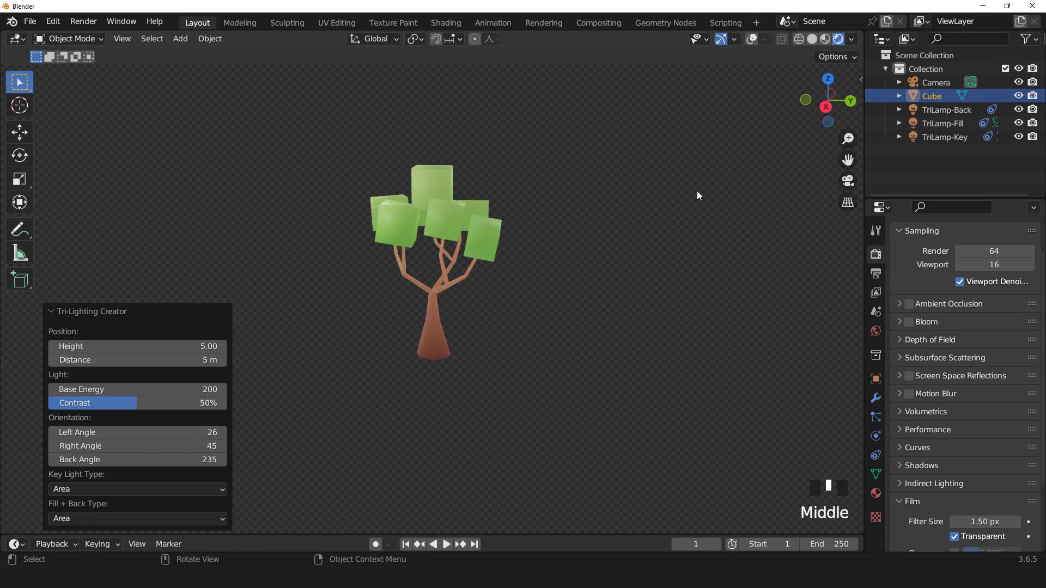
key(KP_1)
- Set the Color Management look to High Contrast in the render settings
scroll(920, 403, down, 4)
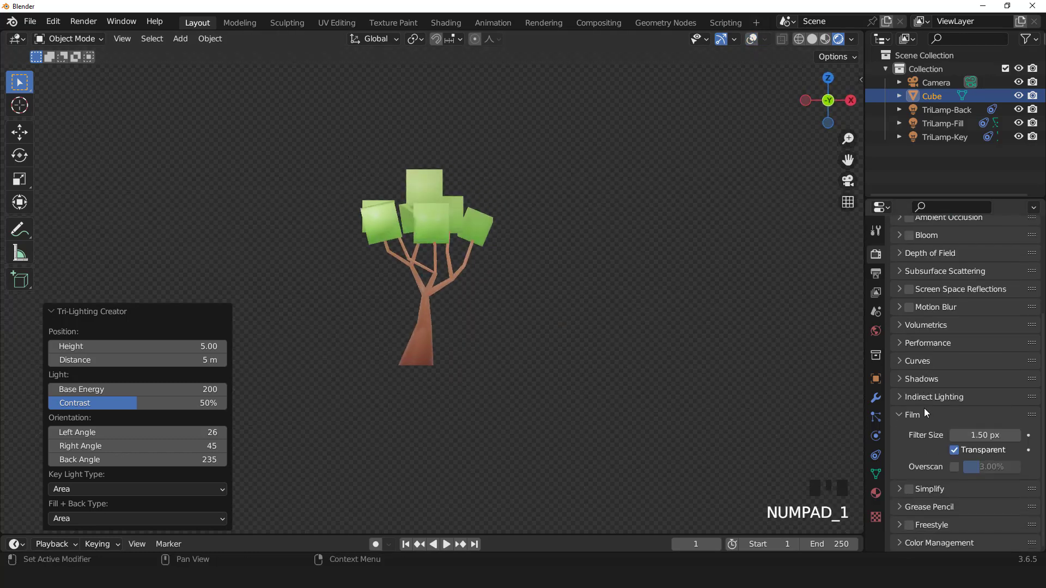
click(899, 543)
scroll(953, 483, down, 4)
scroll(952, 483, down, 1)
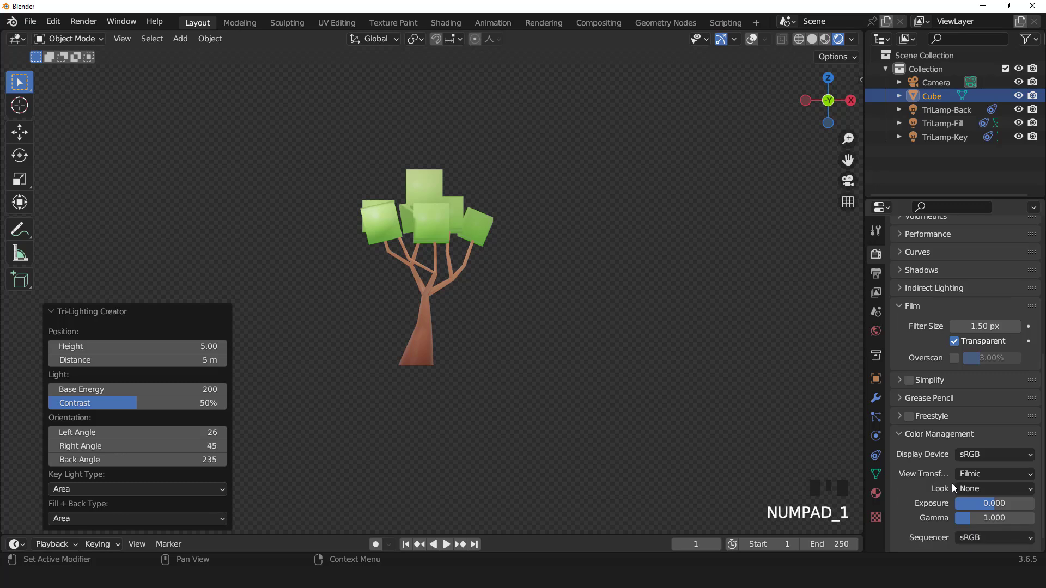
click(975, 489)
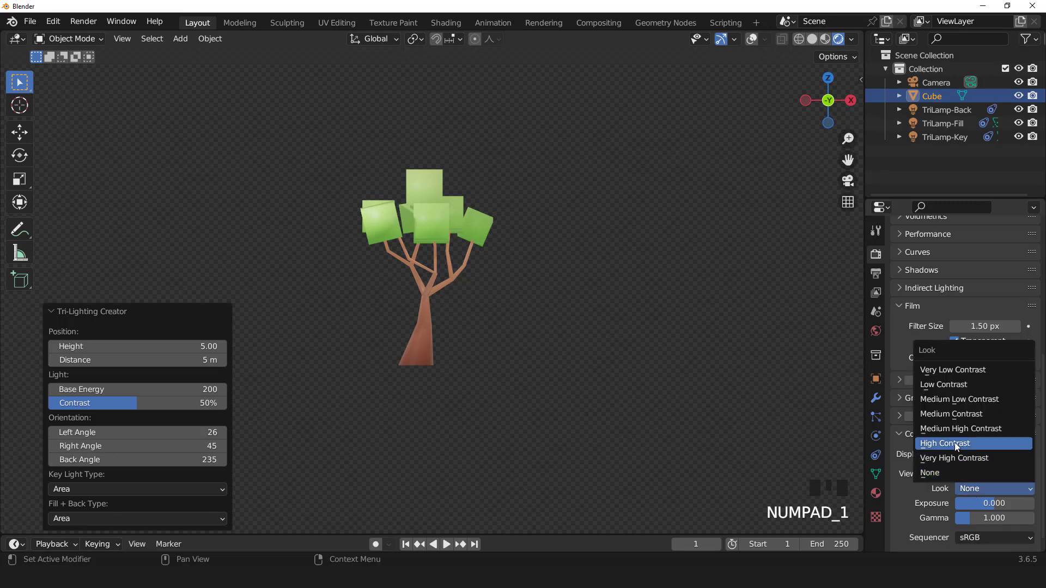
click(955, 442)
- Enable Ambient Occlusion and Screen Space Reflections for the Eevee render and view the tree from the front
scroll(965, 321, up, 8)
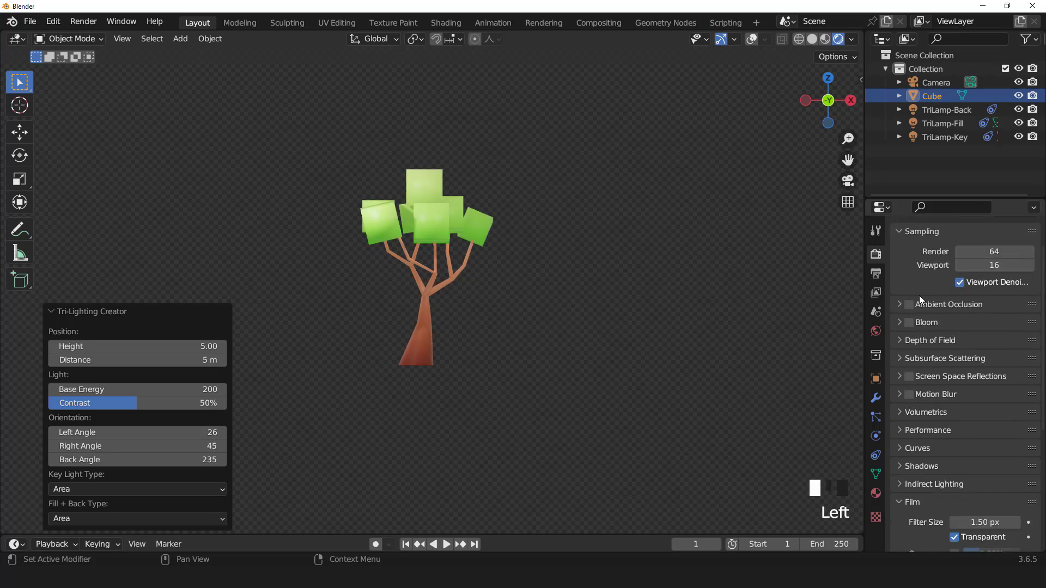
click(909, 305)
click(909, 377)
scroll(415, 205, up, 3)
scroll(414, 205, down, 2)
middle_drag(415, 206, 443, 244)
key(KP_1)
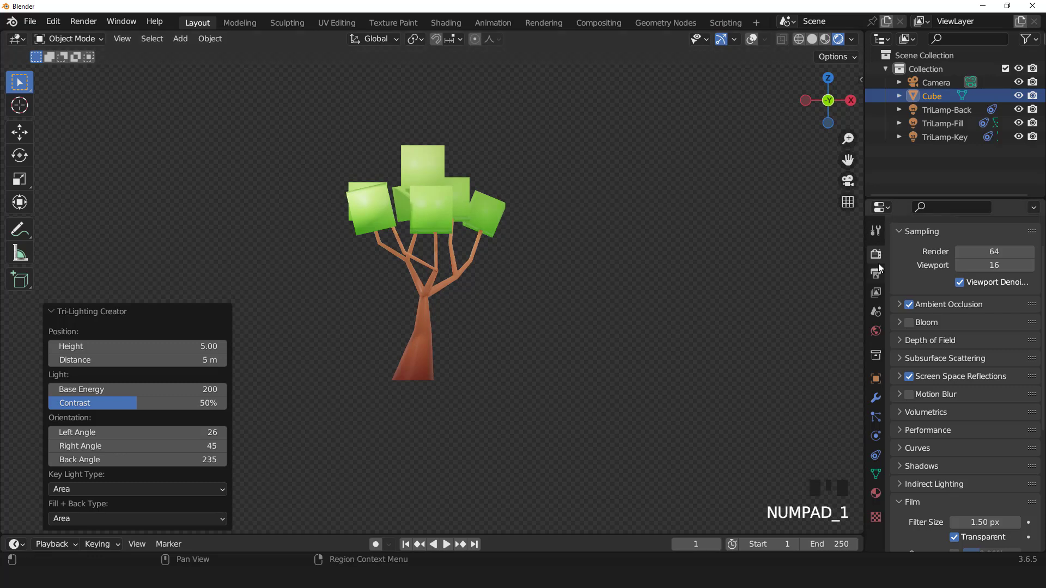
- Set the world background strength to 0.8 and check the tree's lighting from the front
click(876, 330)
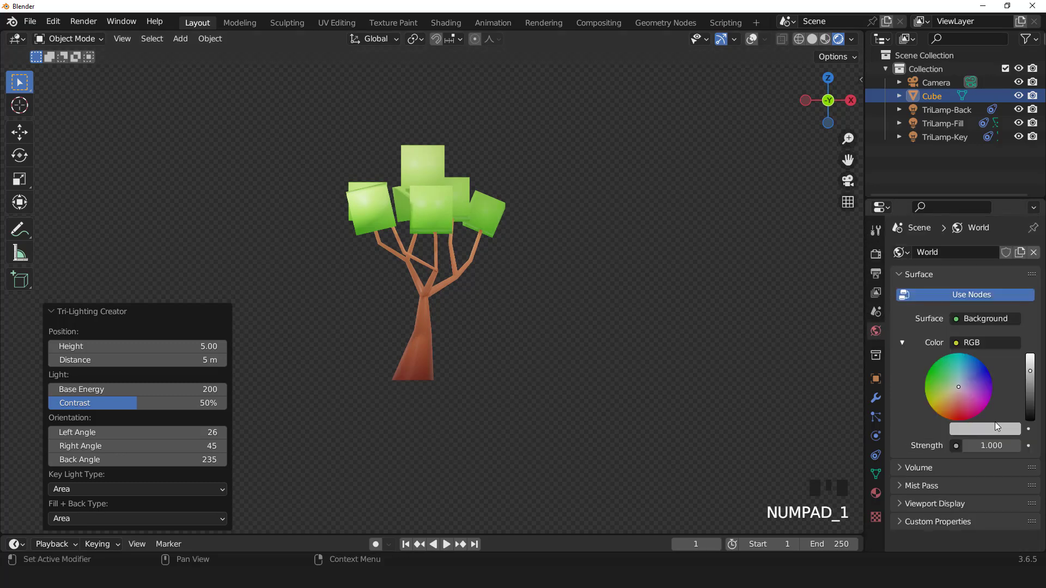
click(967, 446)
click(967, 446)
click(967, 446)
click(967, 445)
click(967, 445)
click(967, 446)
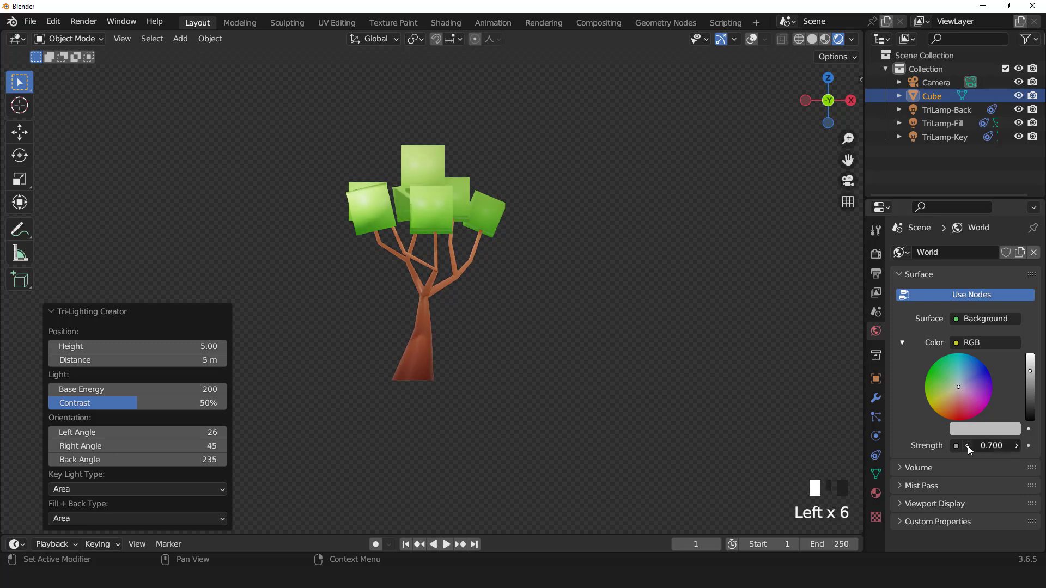
click(967, 446)
click(967, 446)
click(1017, 446)
click(1017, 445)
click(1017, 445)
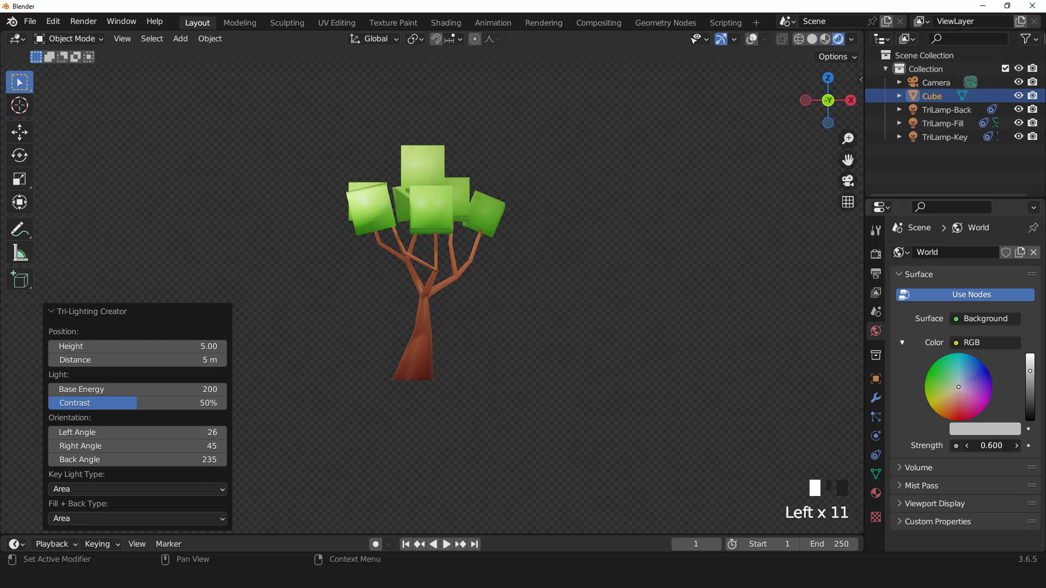
click(1016, 446)
middle_drag(643, 289, 502, 282)
key(KP_1)
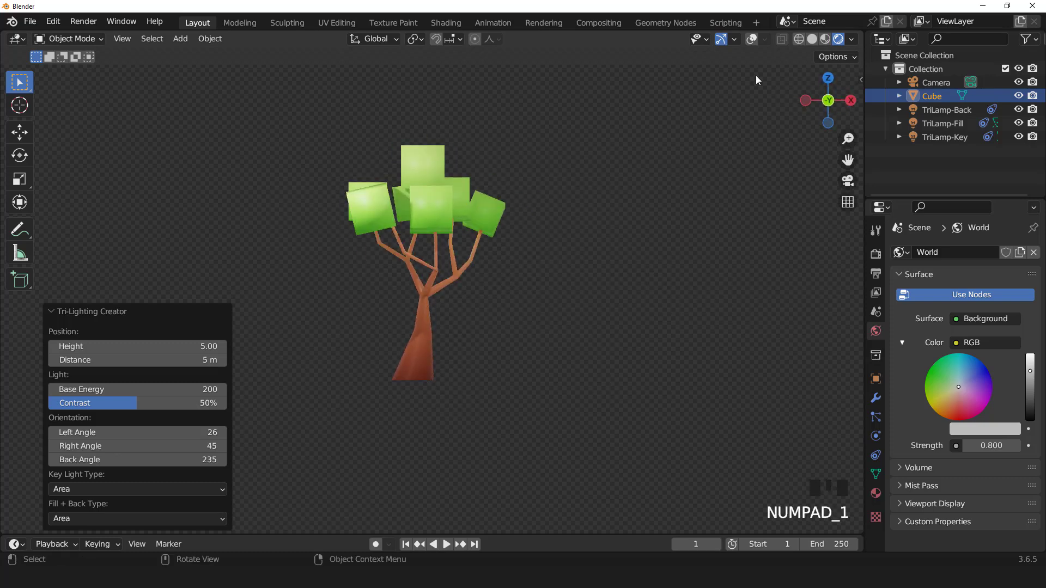
- Apply smooth shading with Auto Smooth at 30° to the tree, keeping the viewport overlays hidden
click(751, 40)
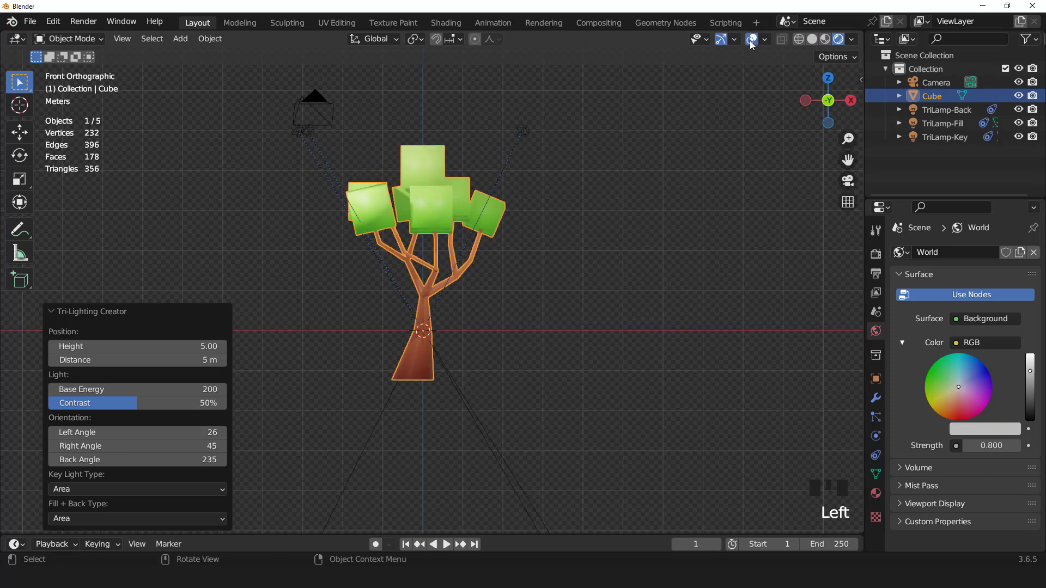
click(751, 41)
right_click(448, 170)
click(433, 184)
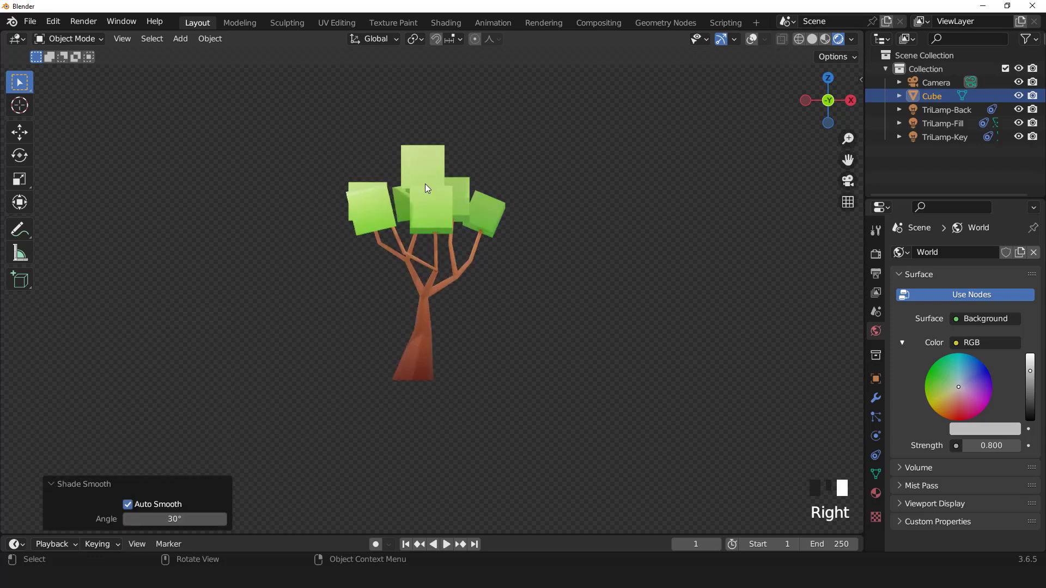
middle_drag(459, 202, 496, 270)
key(KP_1)
scroll(439, 231, up, 2)
key(KP_1)
- Show the overlays, select the whole topmost foliage cube in Edit Mode and shift it slightly toward negative X
click(752, 39)
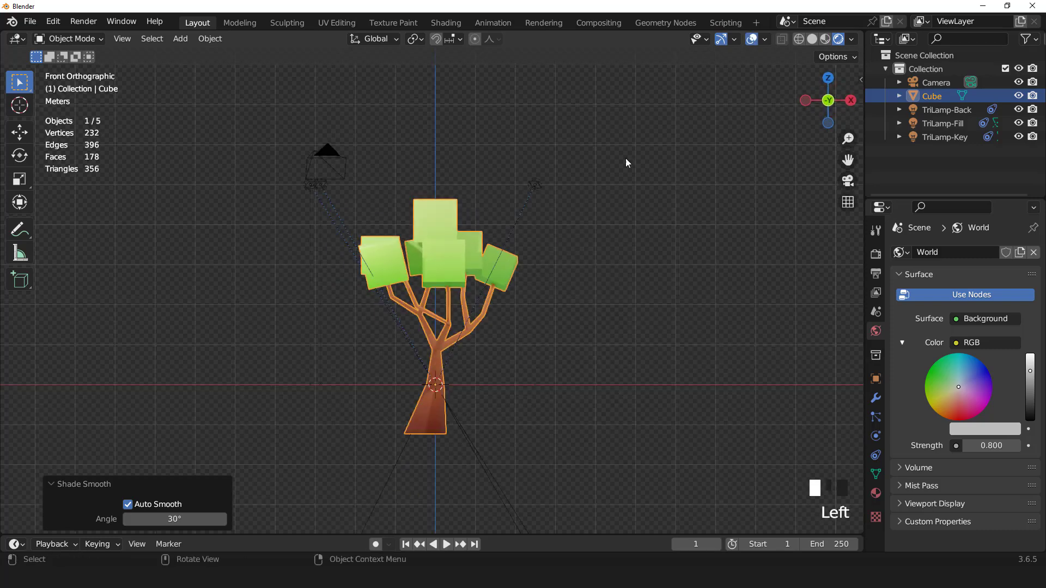
scroll(526, 185, up, 2)
key(Tab)
click(445, 201)
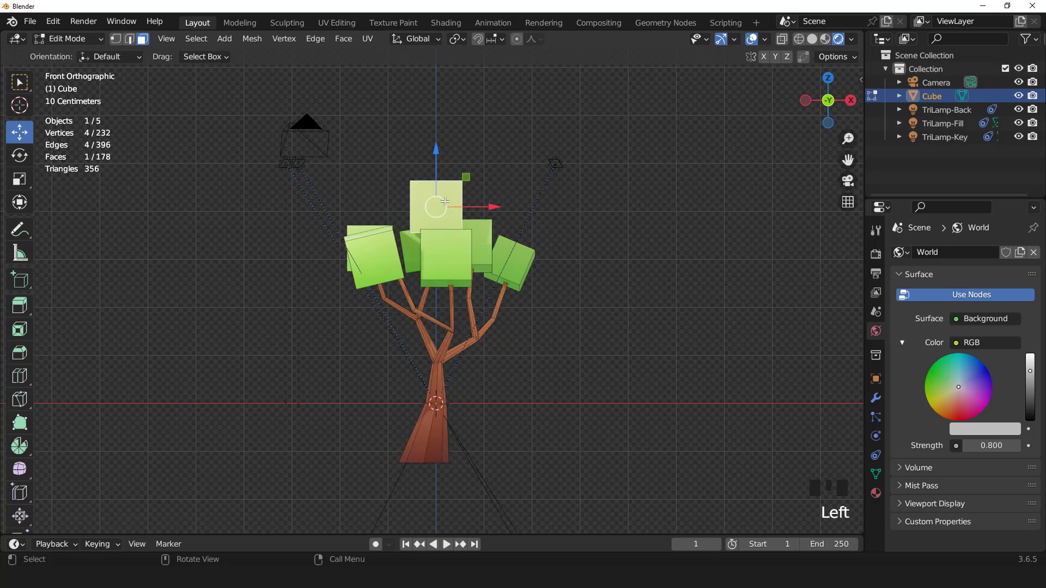
key(l)
middle_drag(470, 165, 490, 201)
drag(453, 248, 444, 241)
key(KP_1)
- Rotate the topmost foliage cube by about -10.5° in the front view and return to Object Mode
key(Tab)
key(Tab)
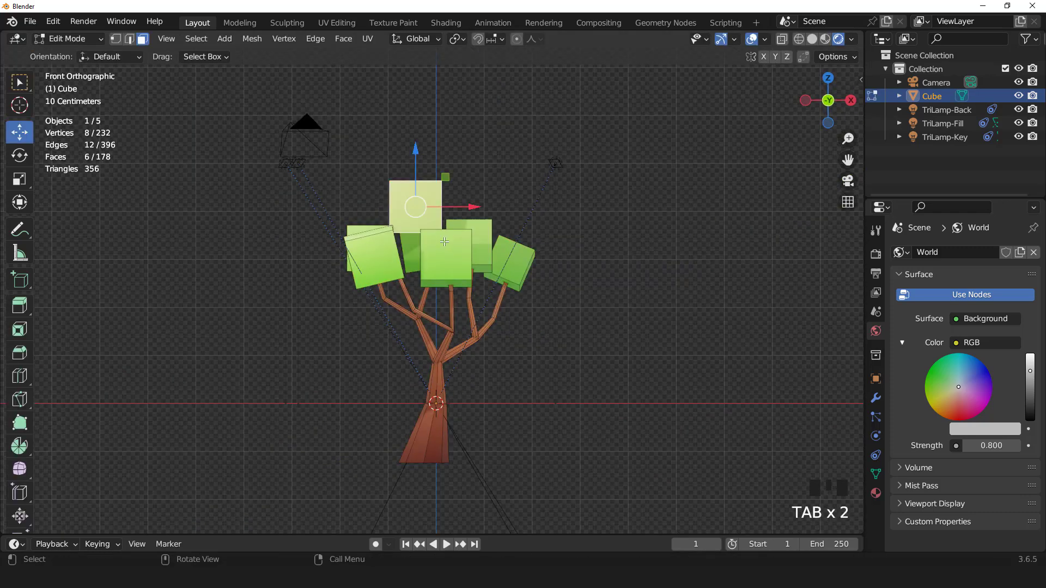
key(r)
click(472, 235)
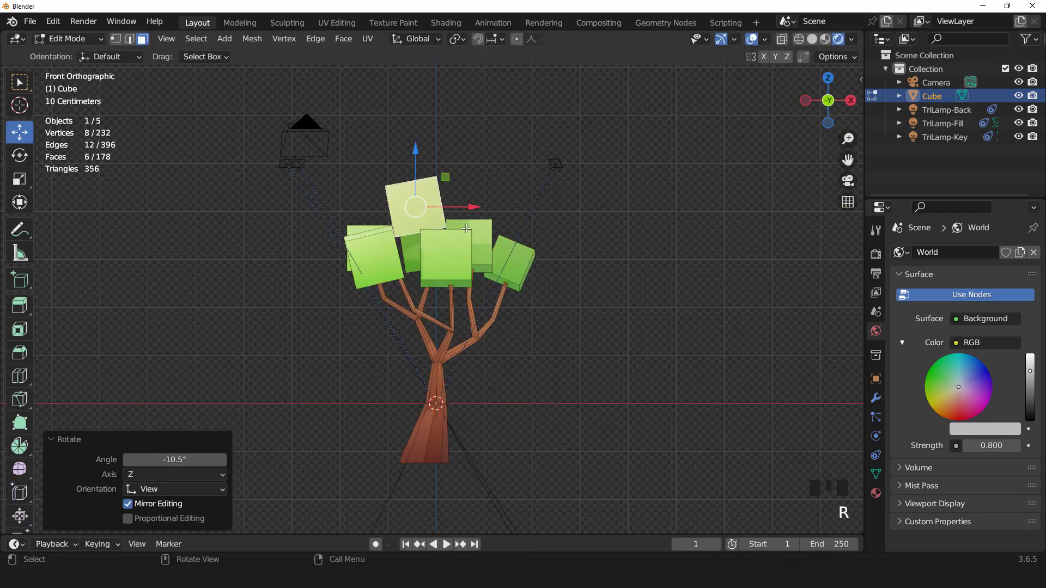
key(Tab)
- Hide the viewport overlays and inspect the finished tree from several sides and from the front
scroll(473, 235, down, 2)
middle_drag(473, 235, 553, 261)
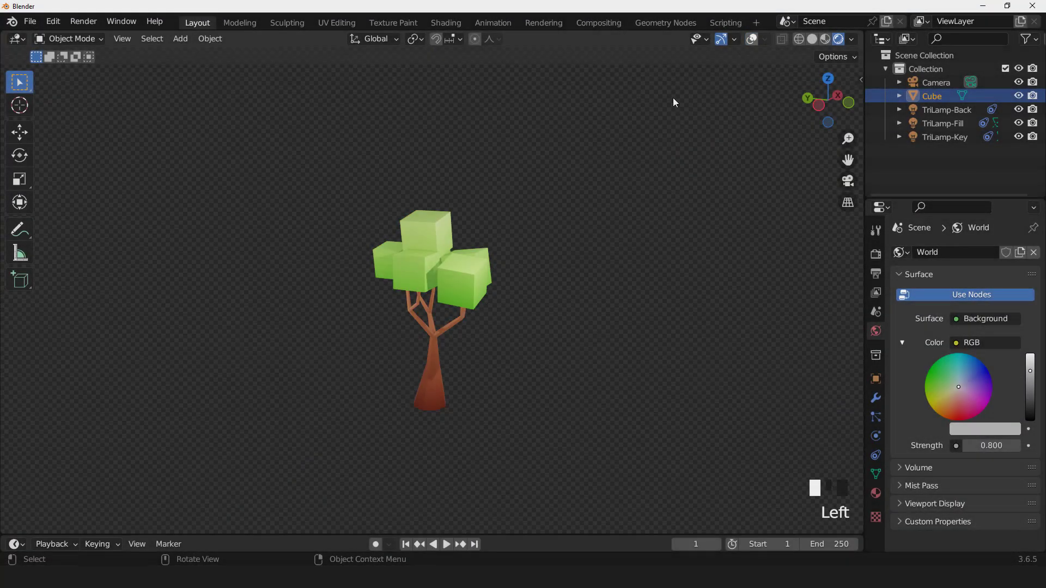
scroll(554, 227, up, 2)
middle_drag(553, 227, 464, 226)
scroll(511, 238, down, 2)
key(KP_1)
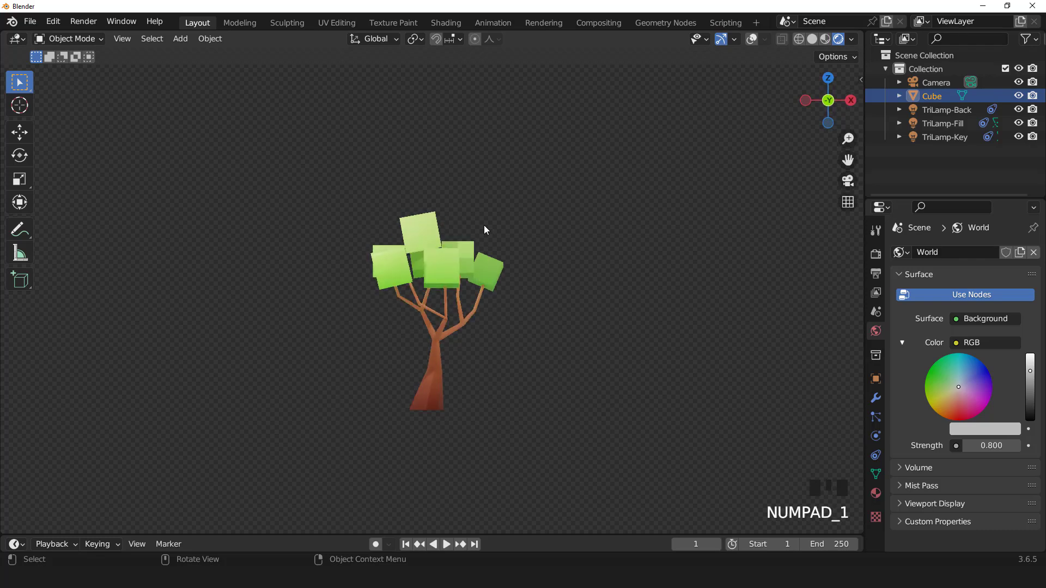
scroll(496, 231, up, 2)
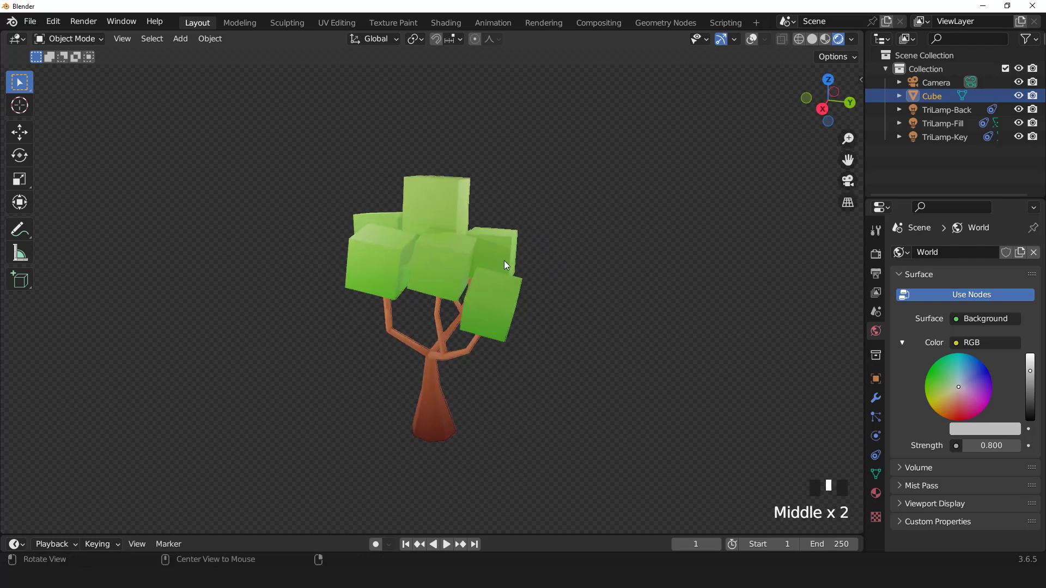